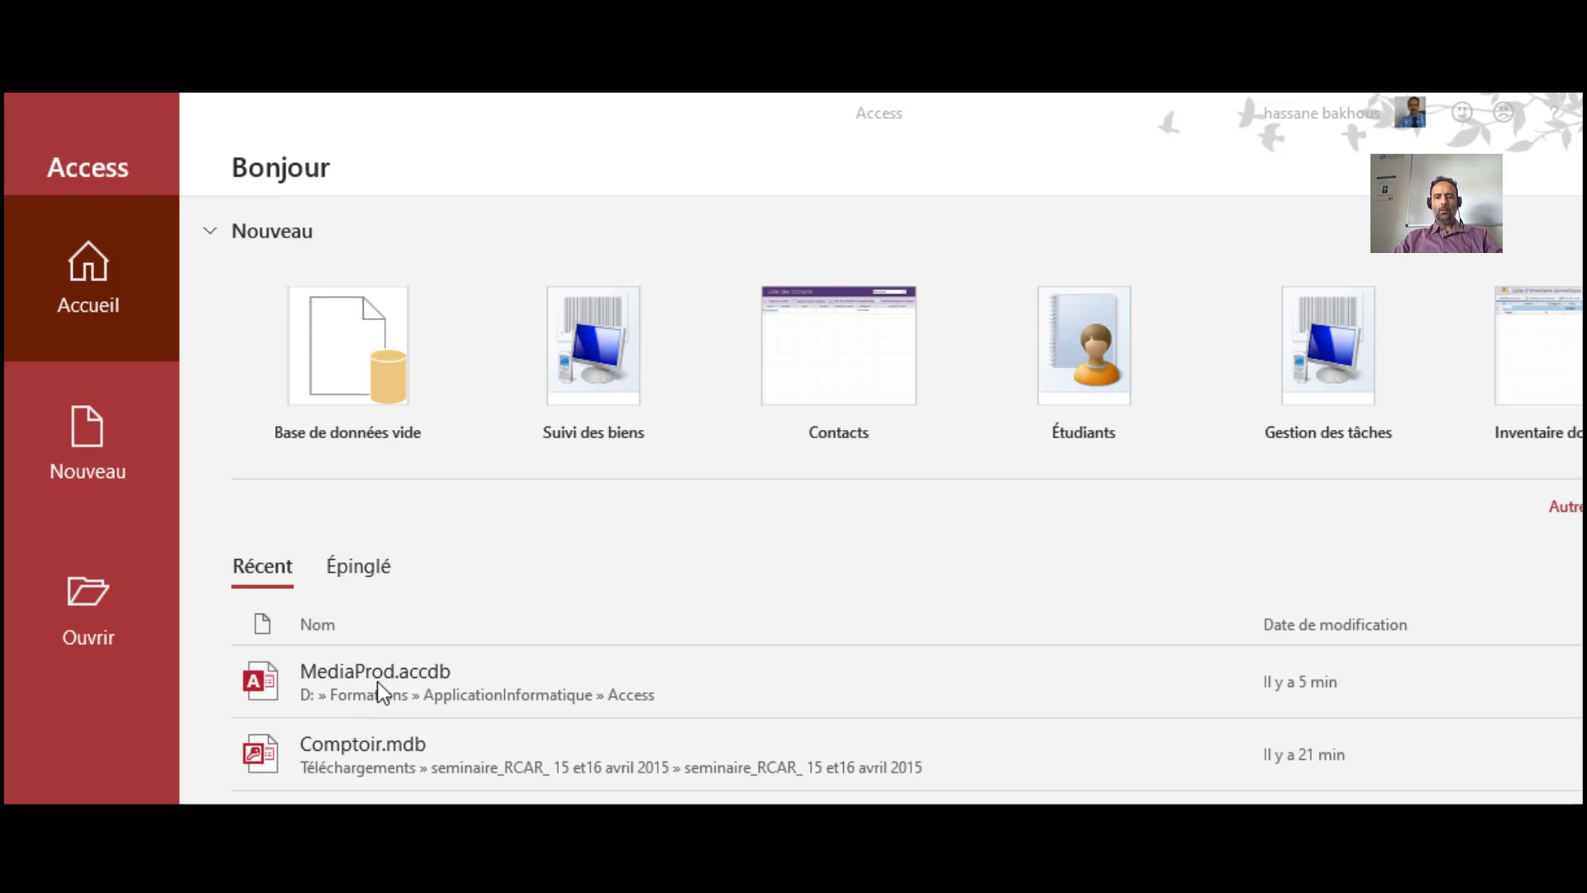
Open MediaProd.accdb from the Récent list and show its Fichier backstage page
key("alt+Tab")
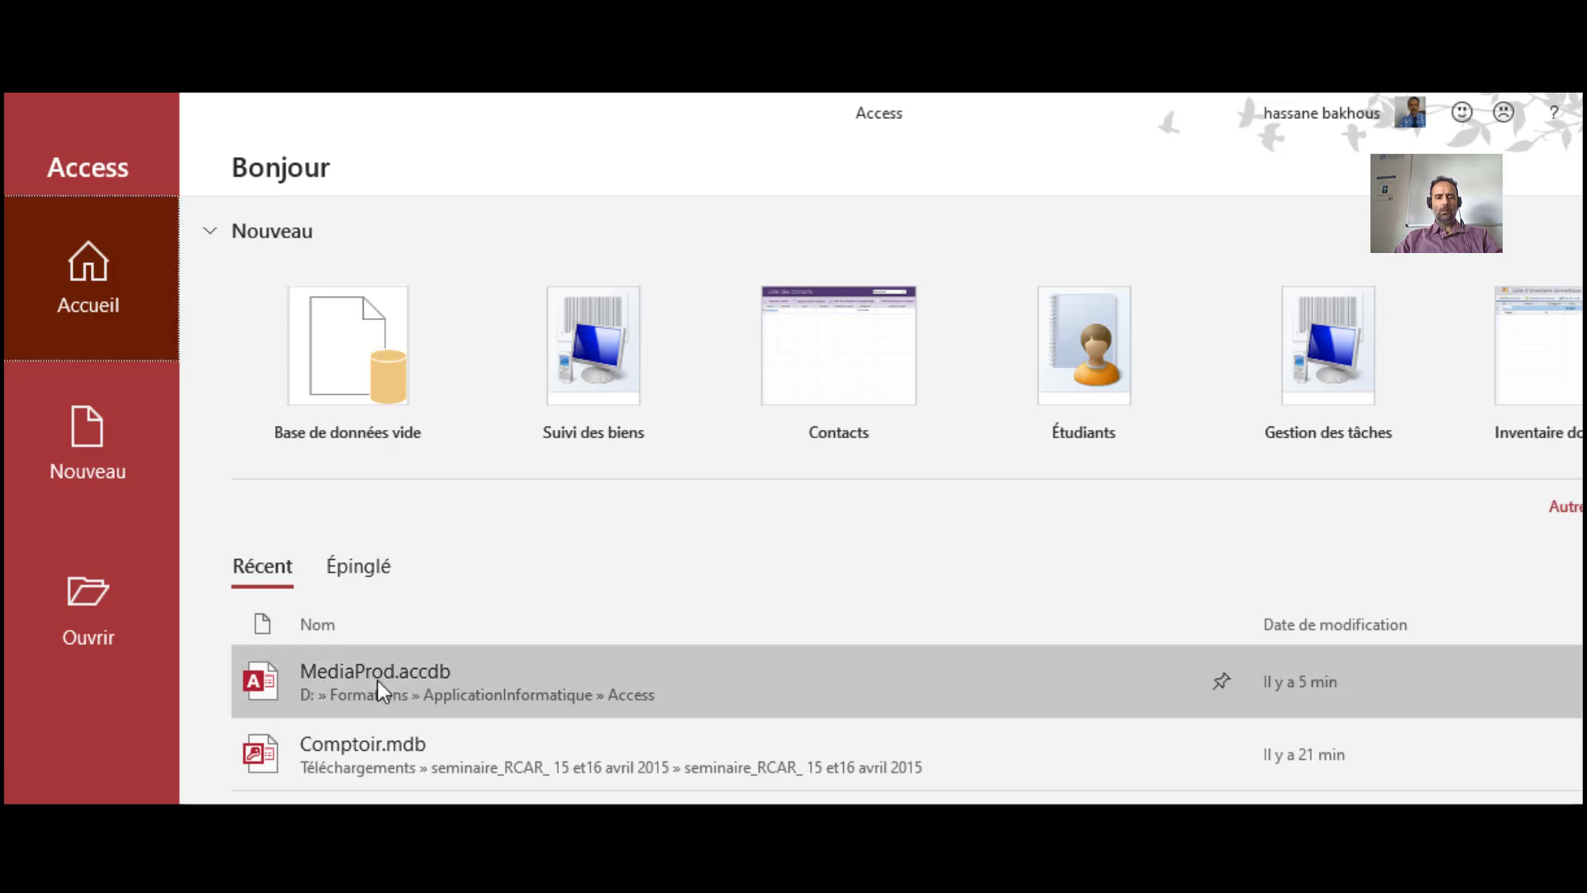
left_click(379, 681)
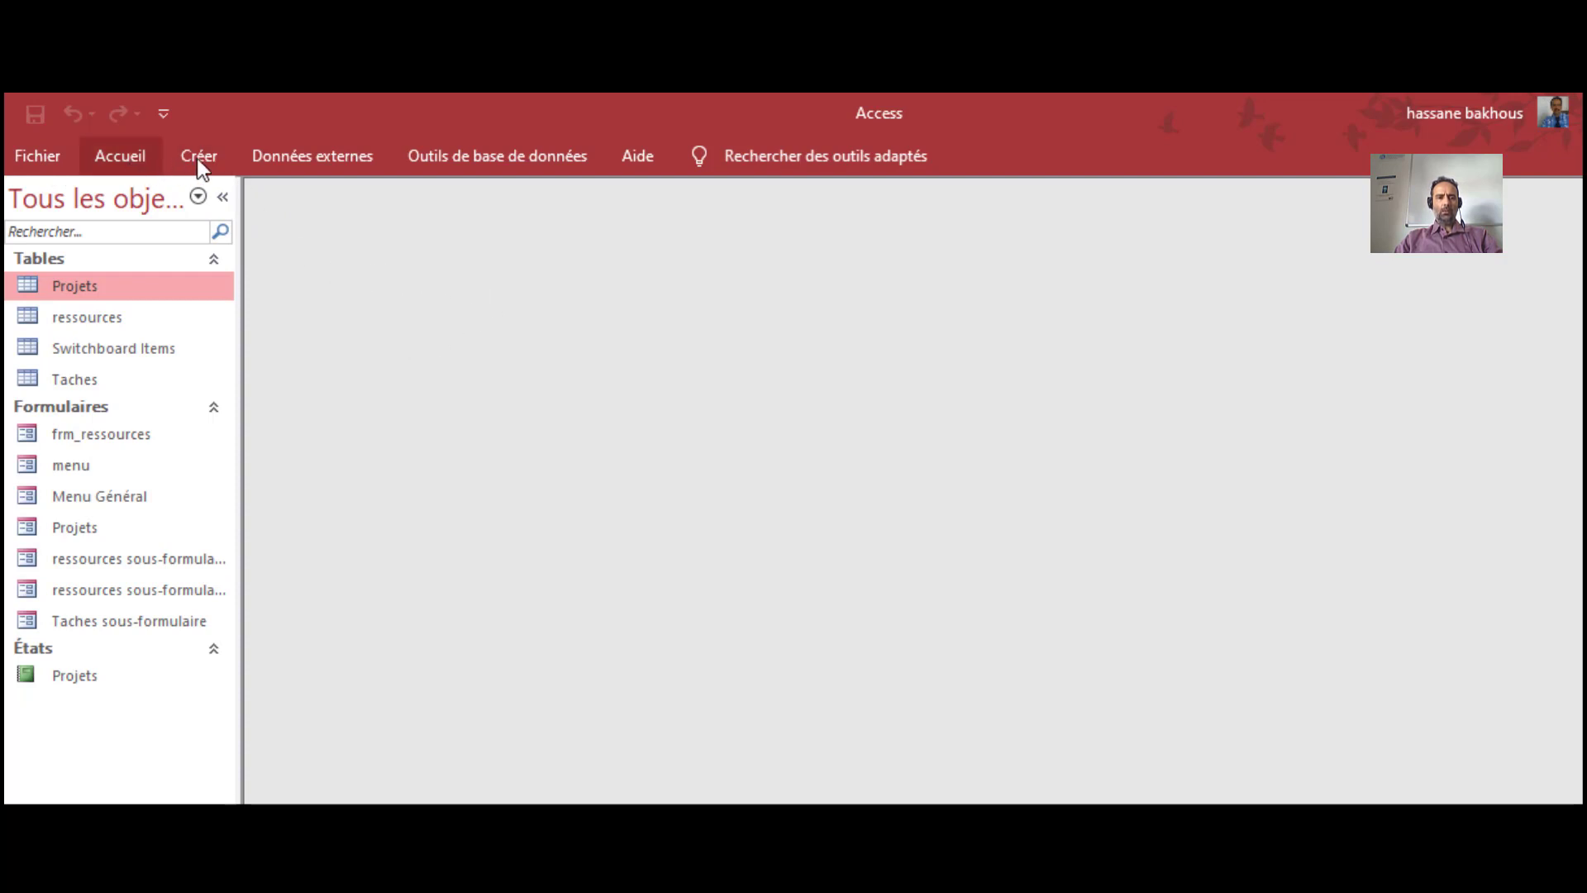
left_click(39, 161)
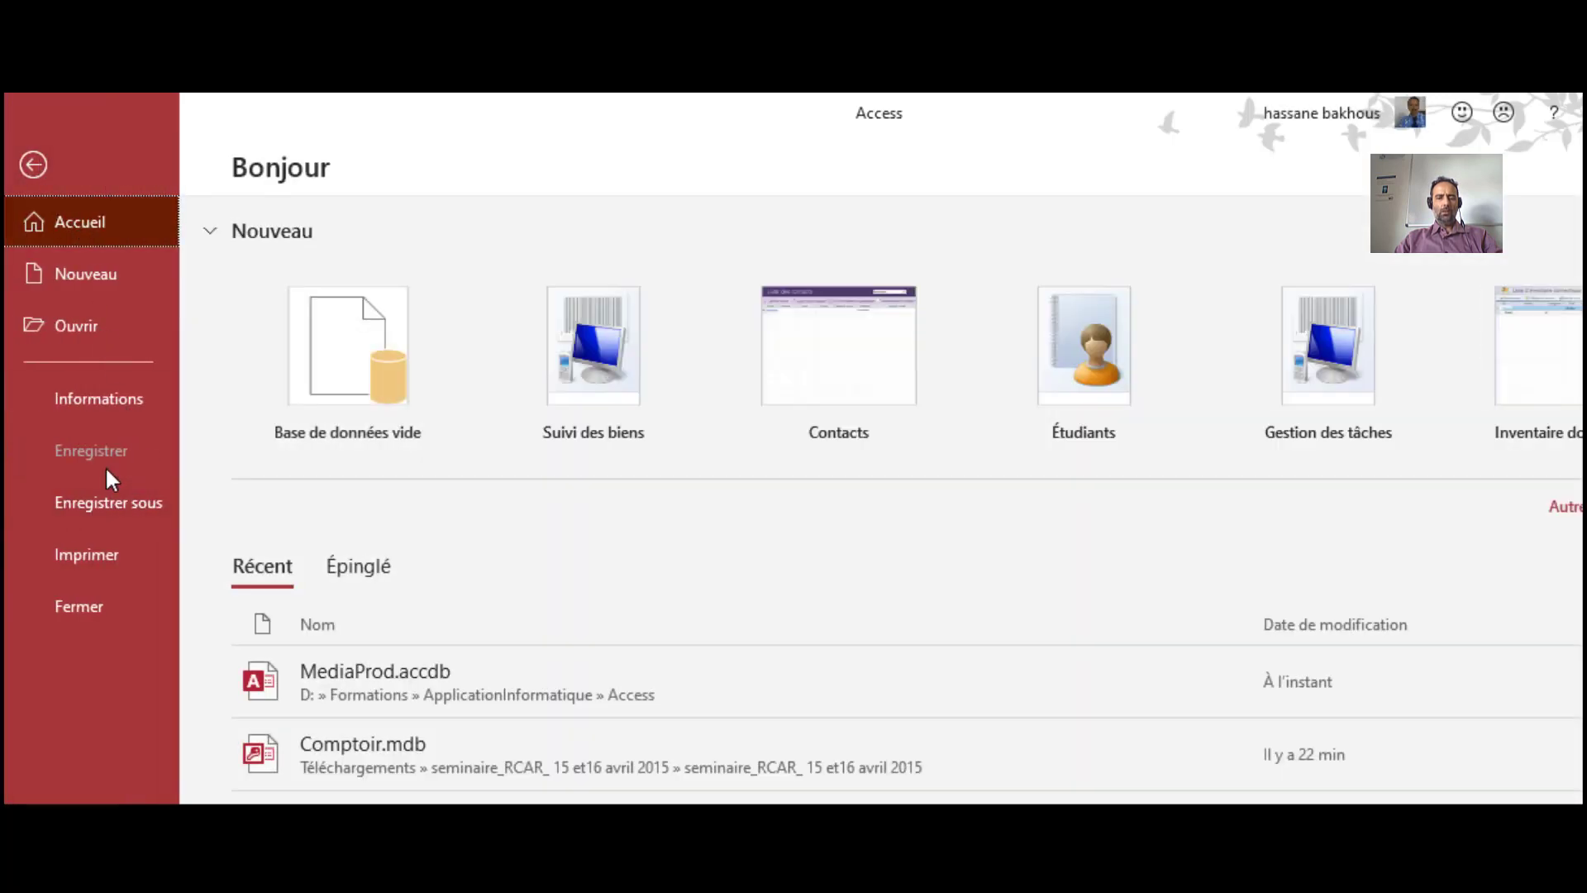
Browse the Enregistrer sous formats (.mdb, Empaqueter et signer, 2002-2003), then return to the database
left_click(103, 499)
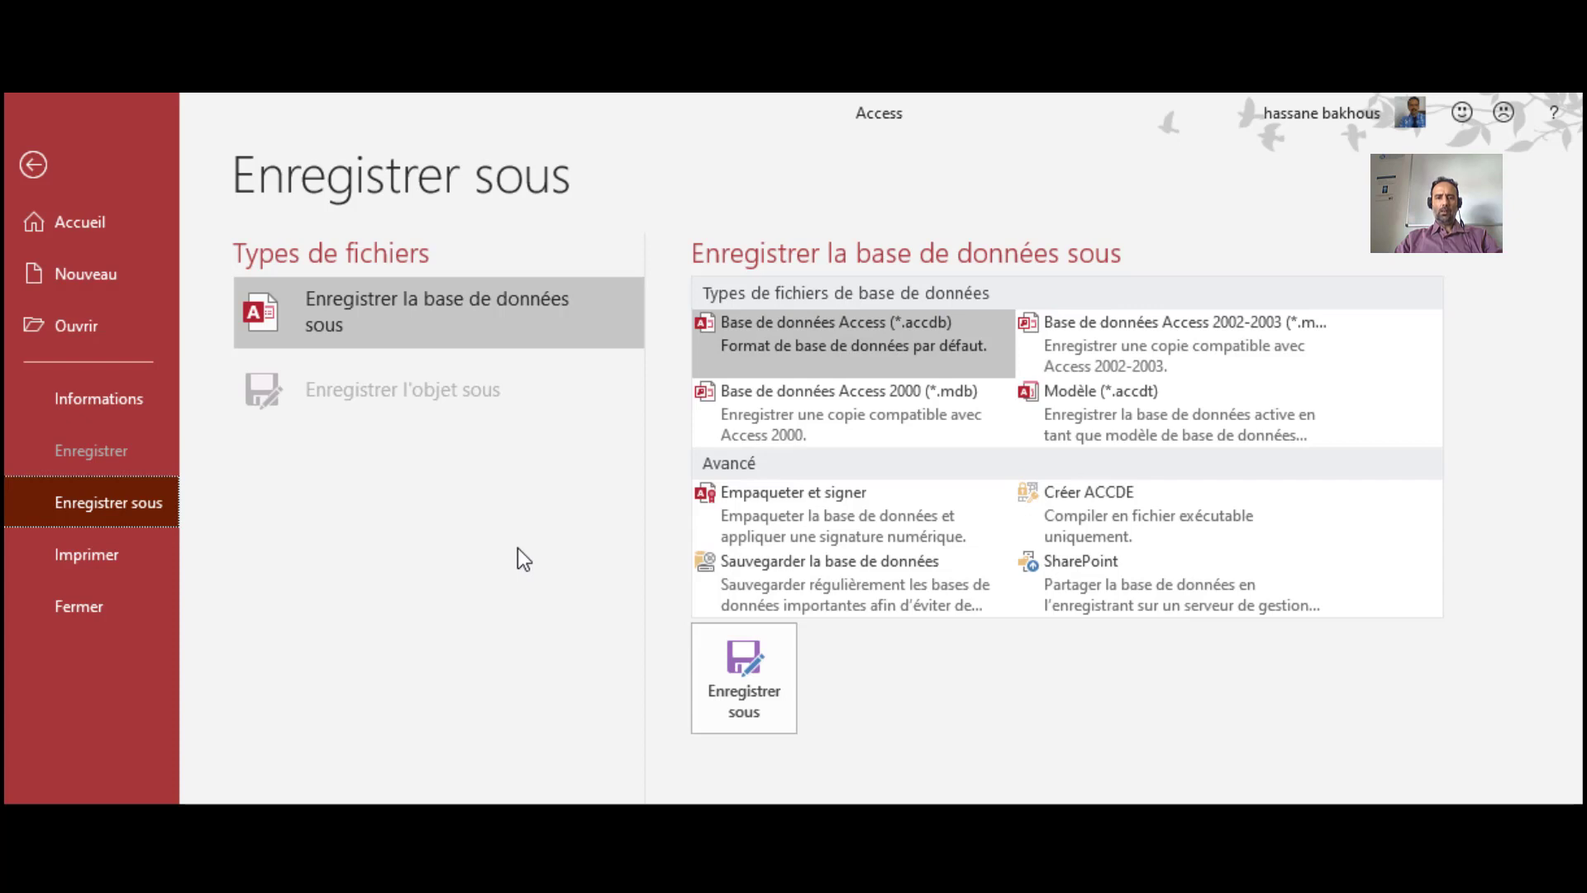
left_click(759, 410)
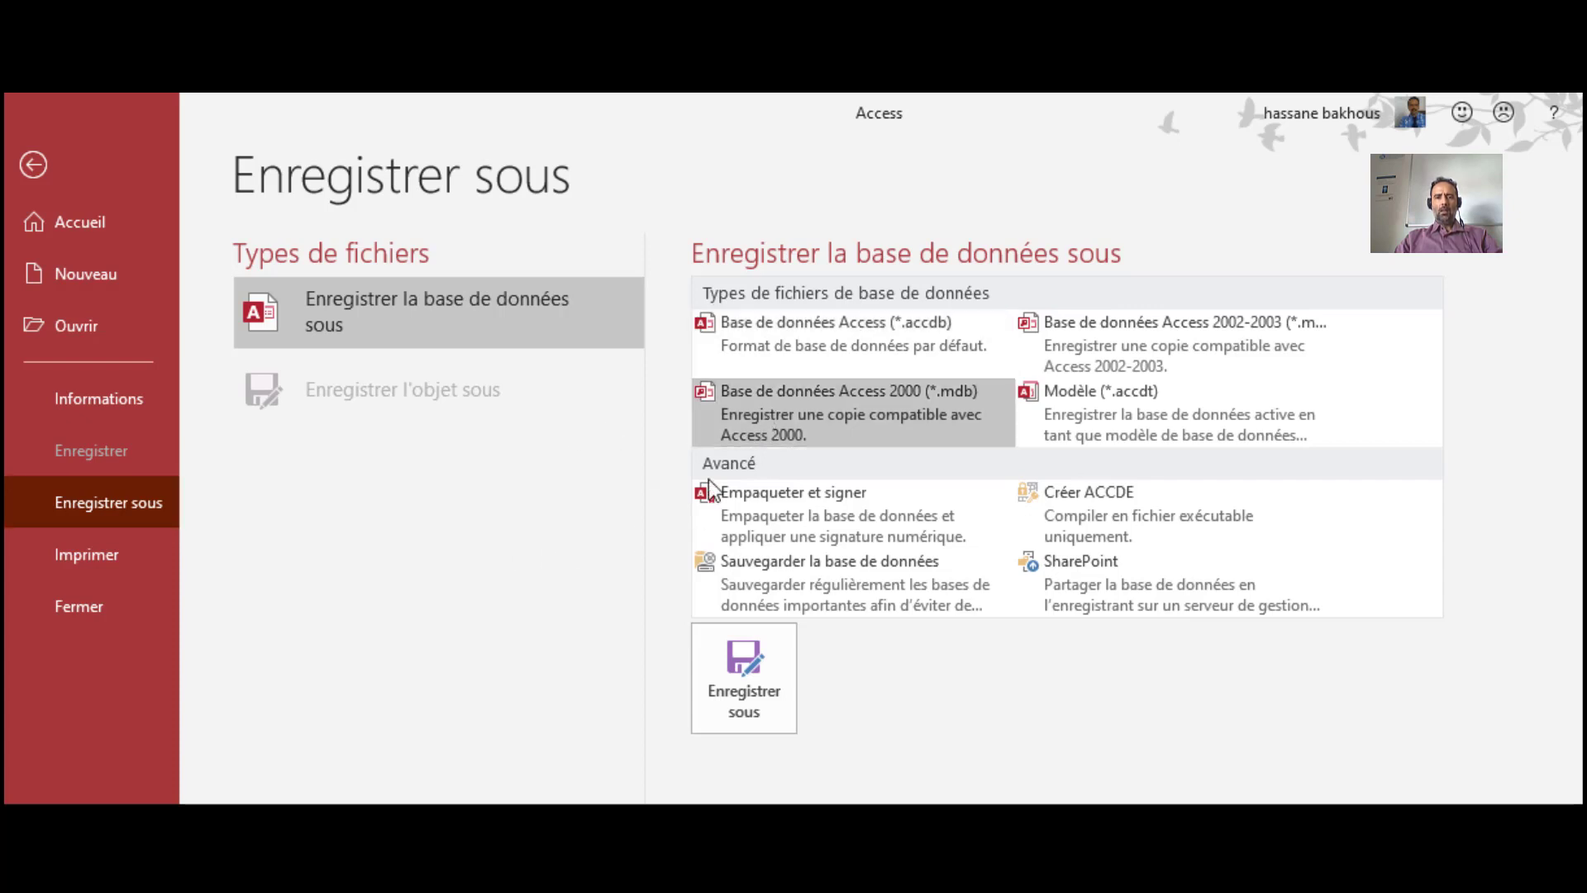
left_click(809, 503)
left_click(419, 320)
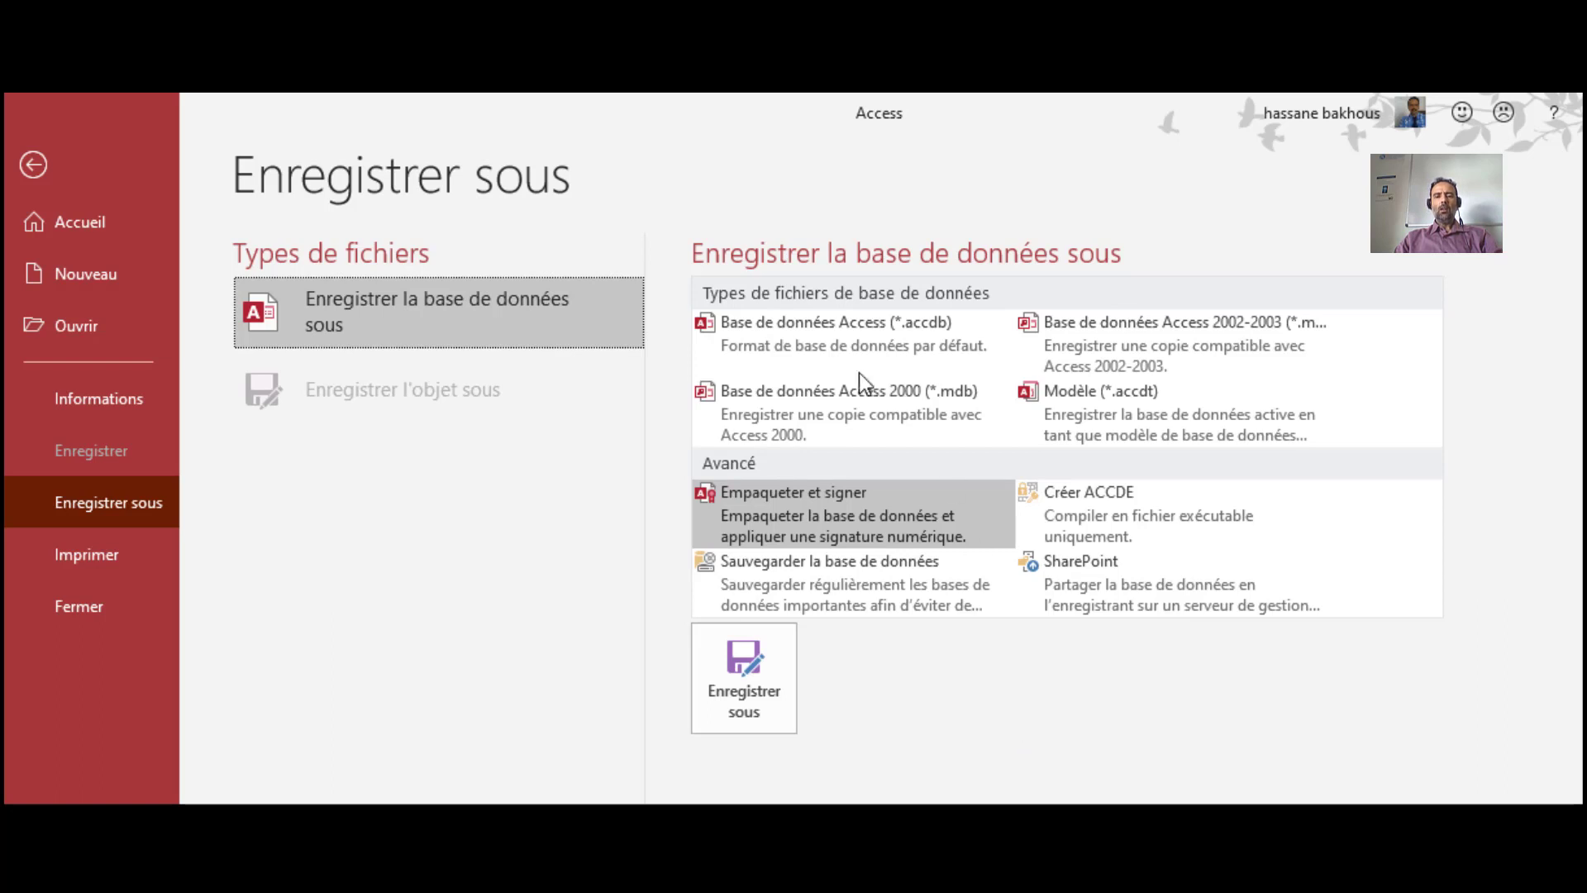
left_click(872, 339)
left_click(1144, 335)
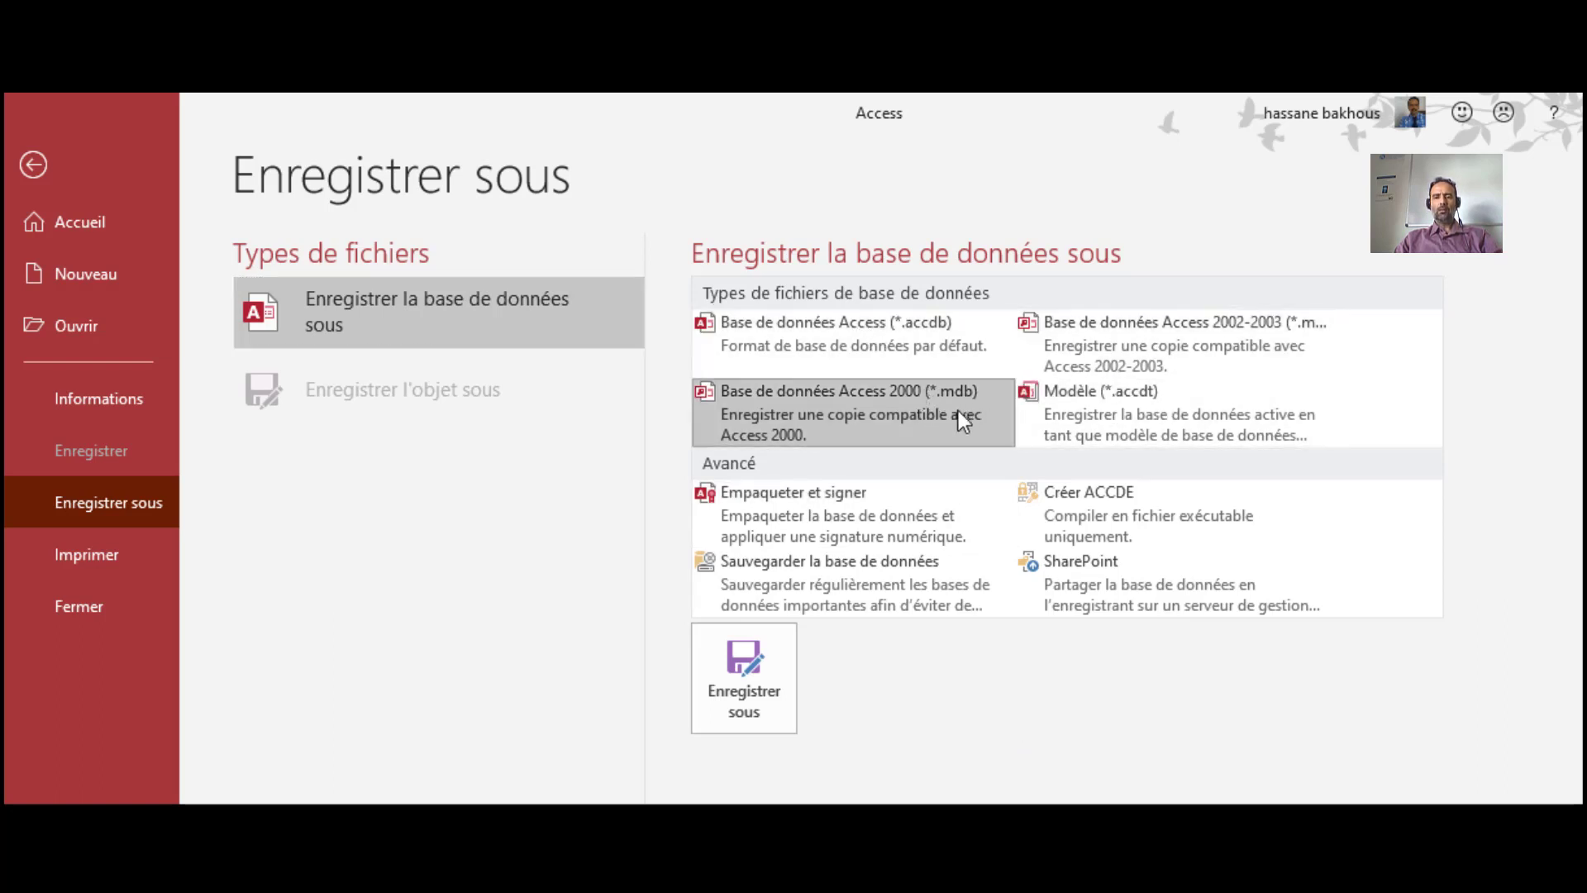
left_click(959, 388)
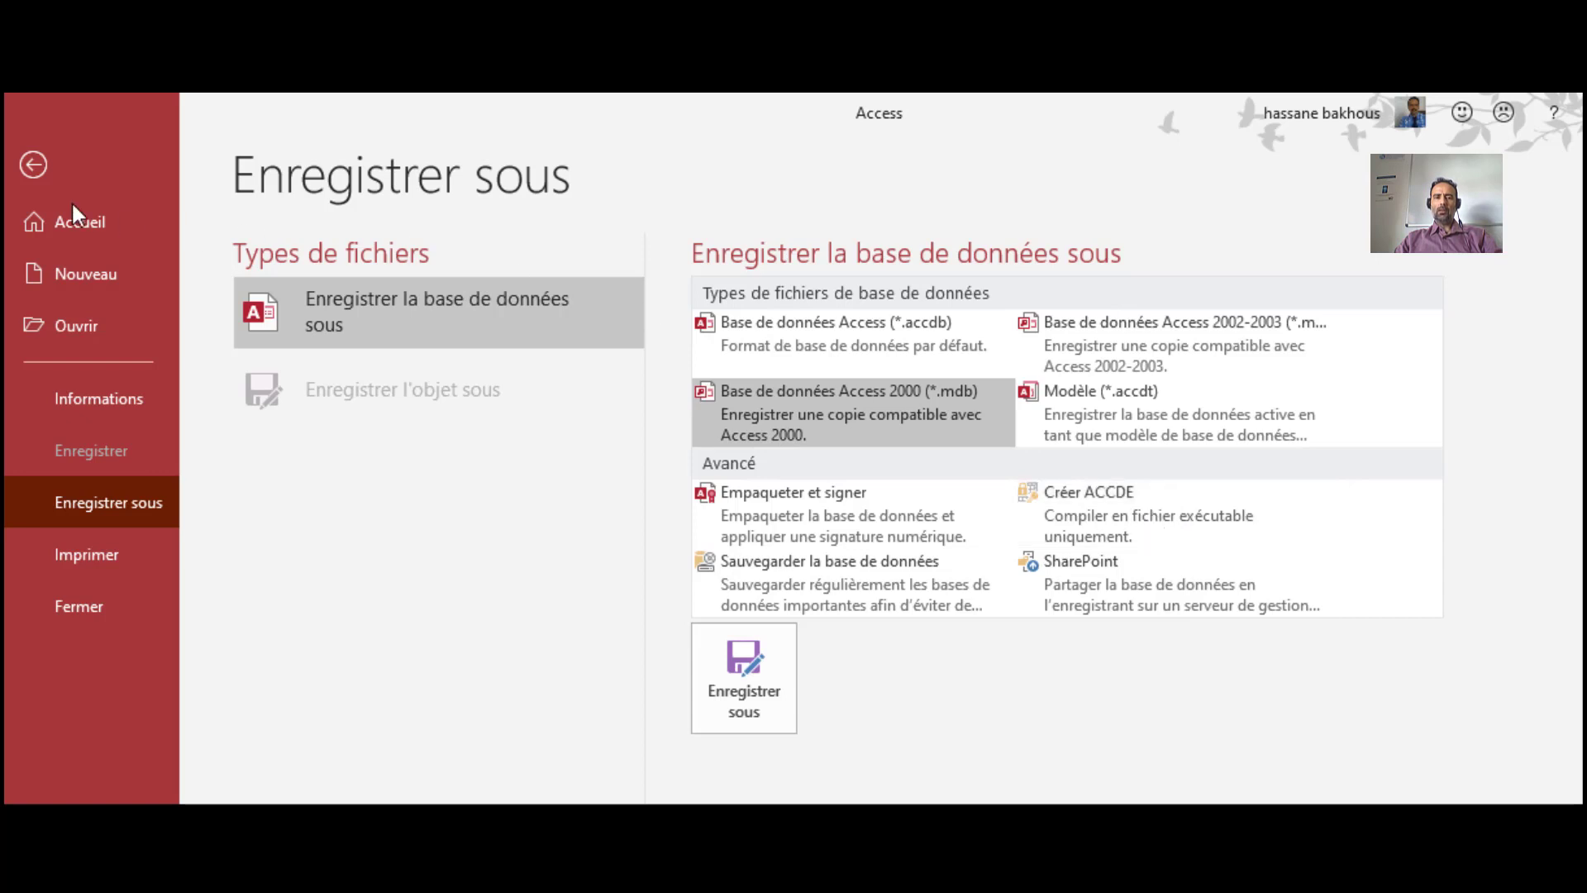
left_click(34, 164)
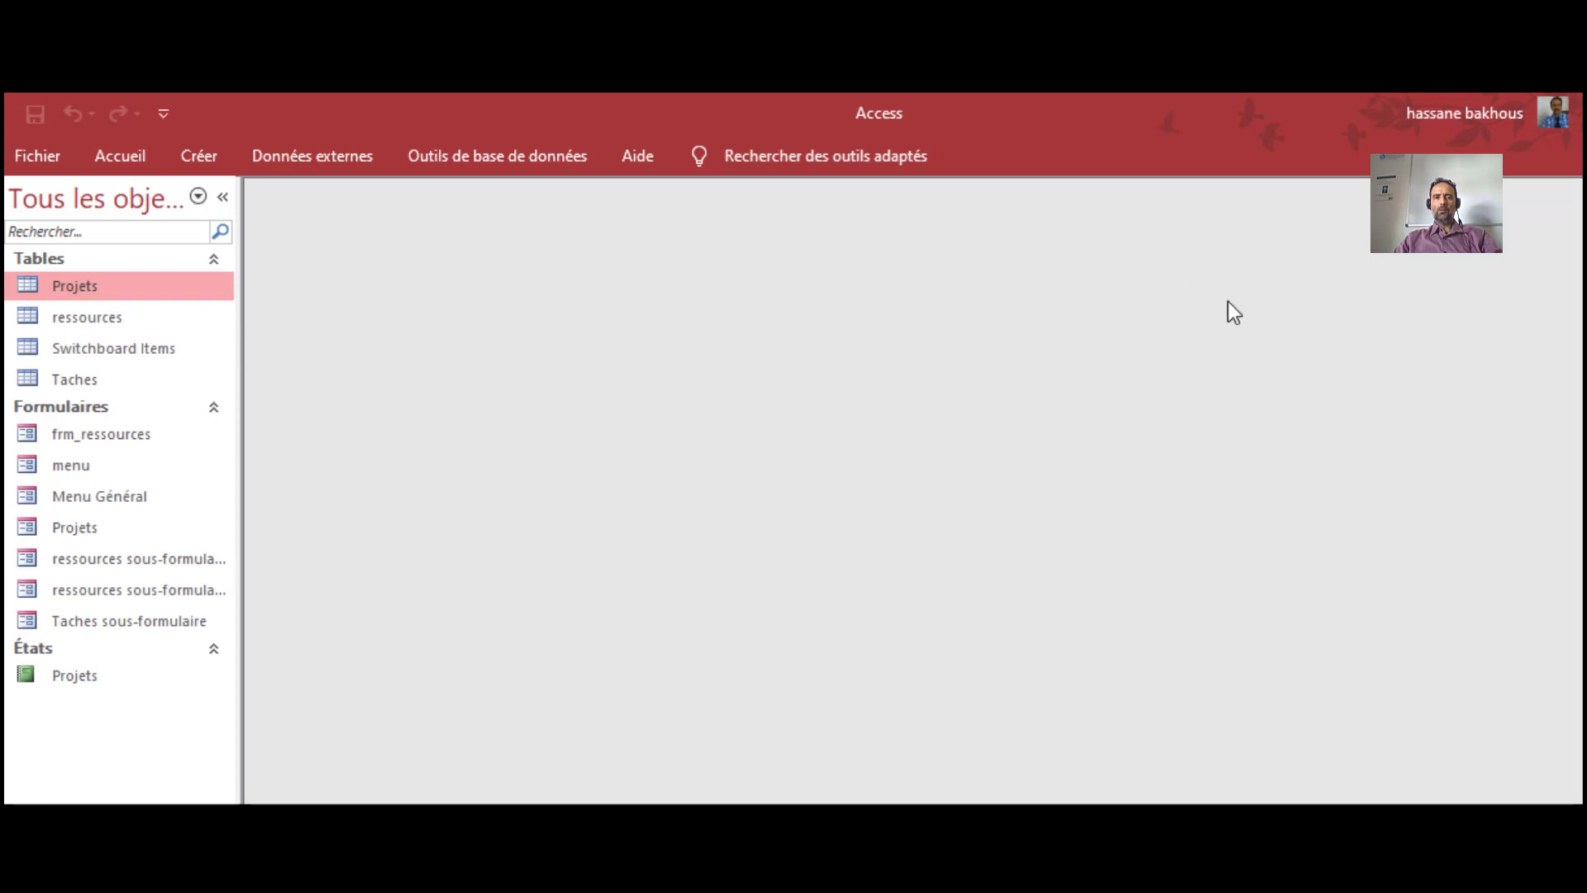
Show the MediaProd Informations page with its compact-and-repair and encryption options
left_click(52, 155)
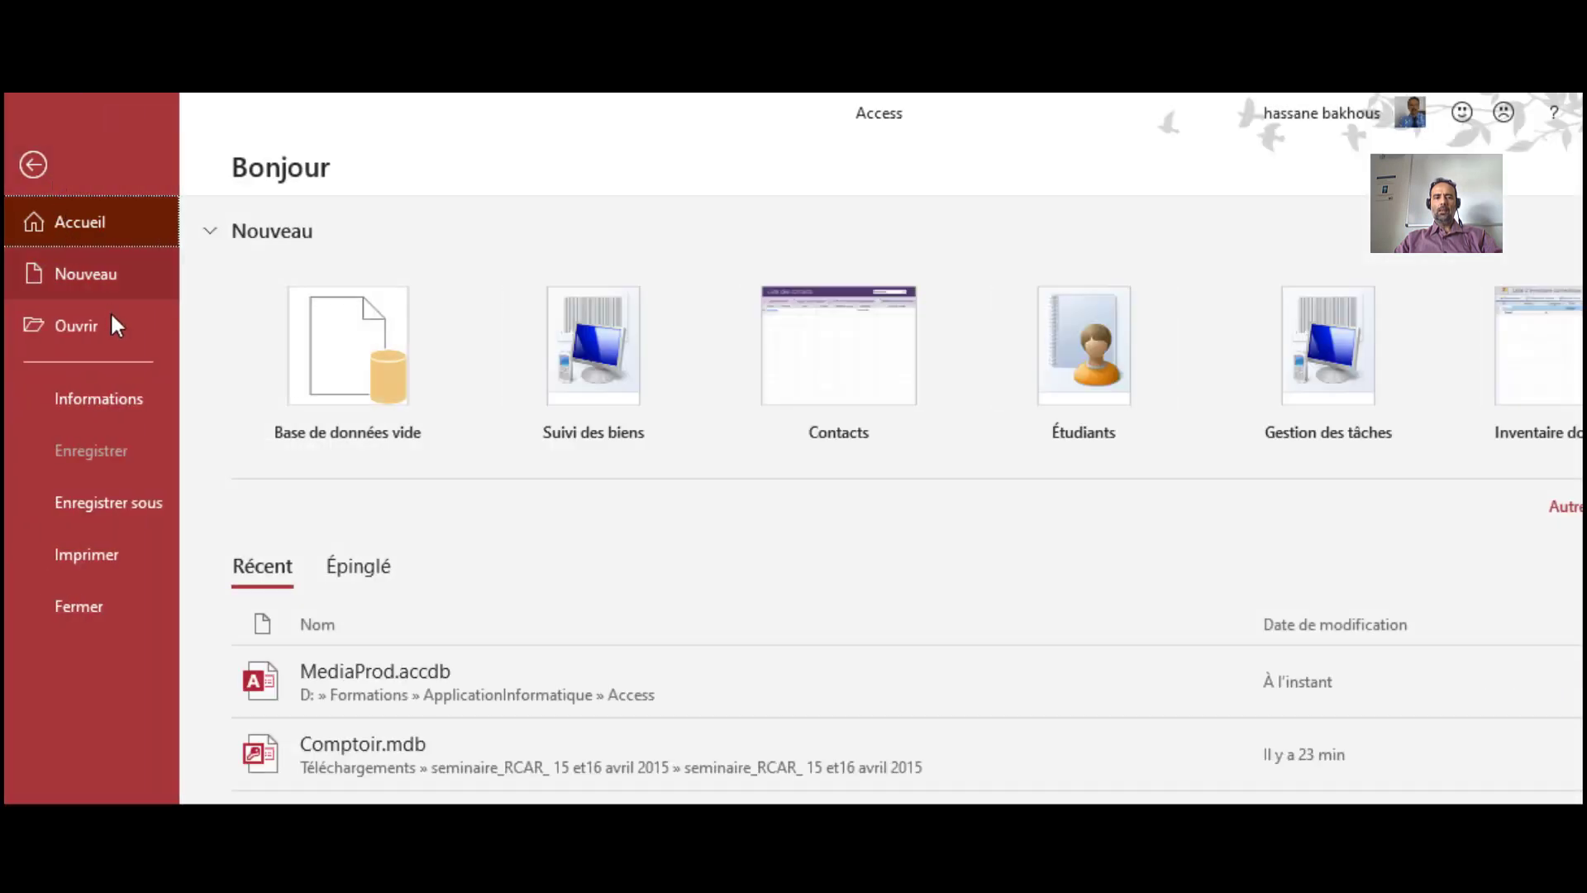
left_click(126, 500)
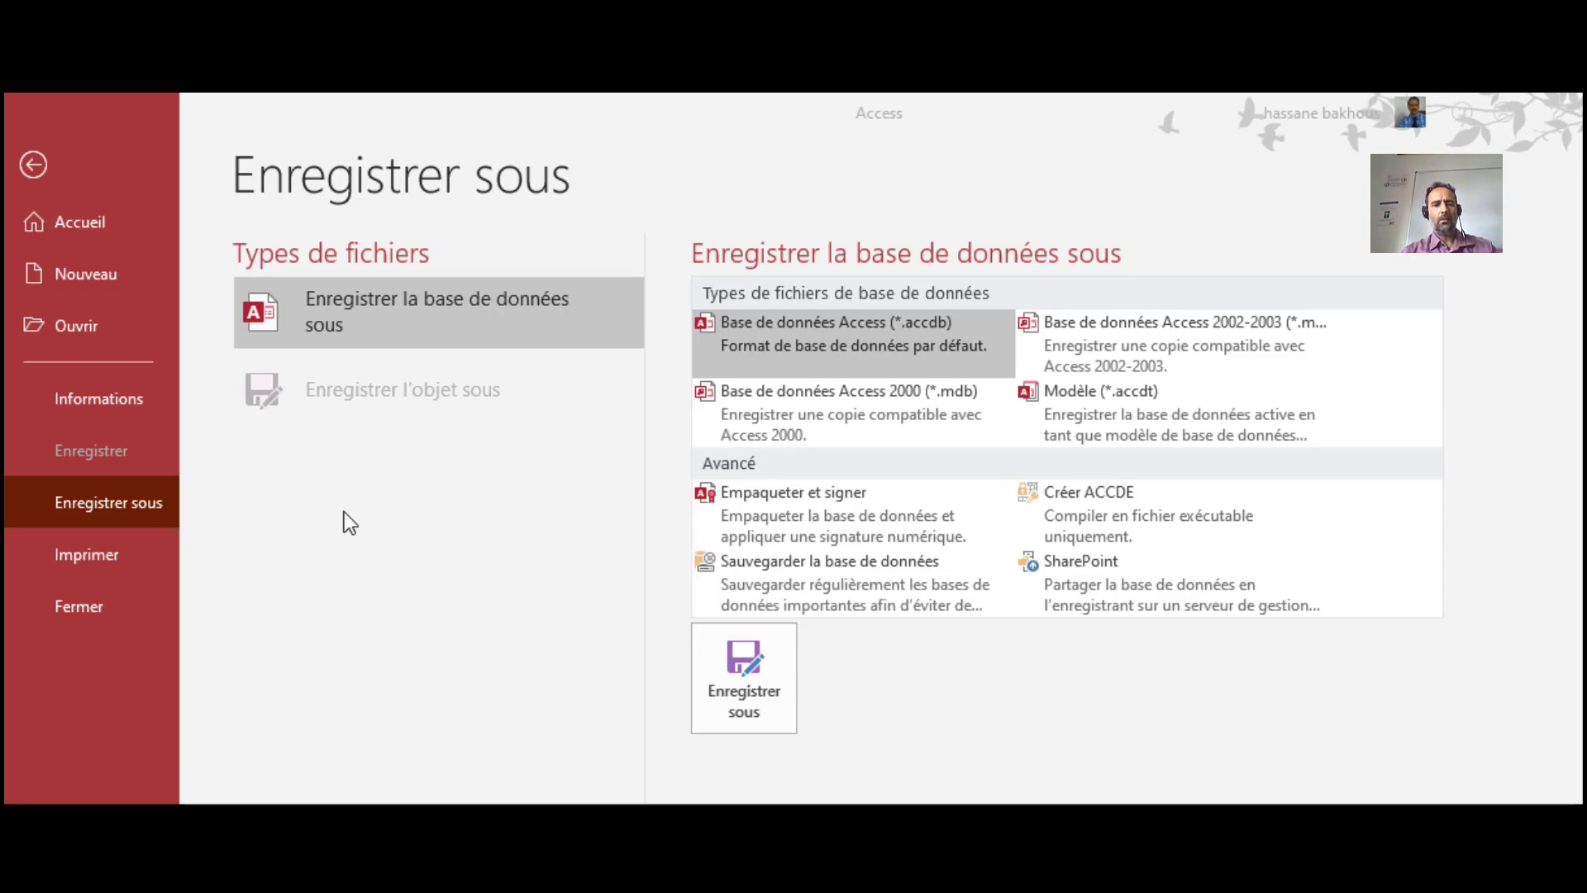
left_click(85, 403)
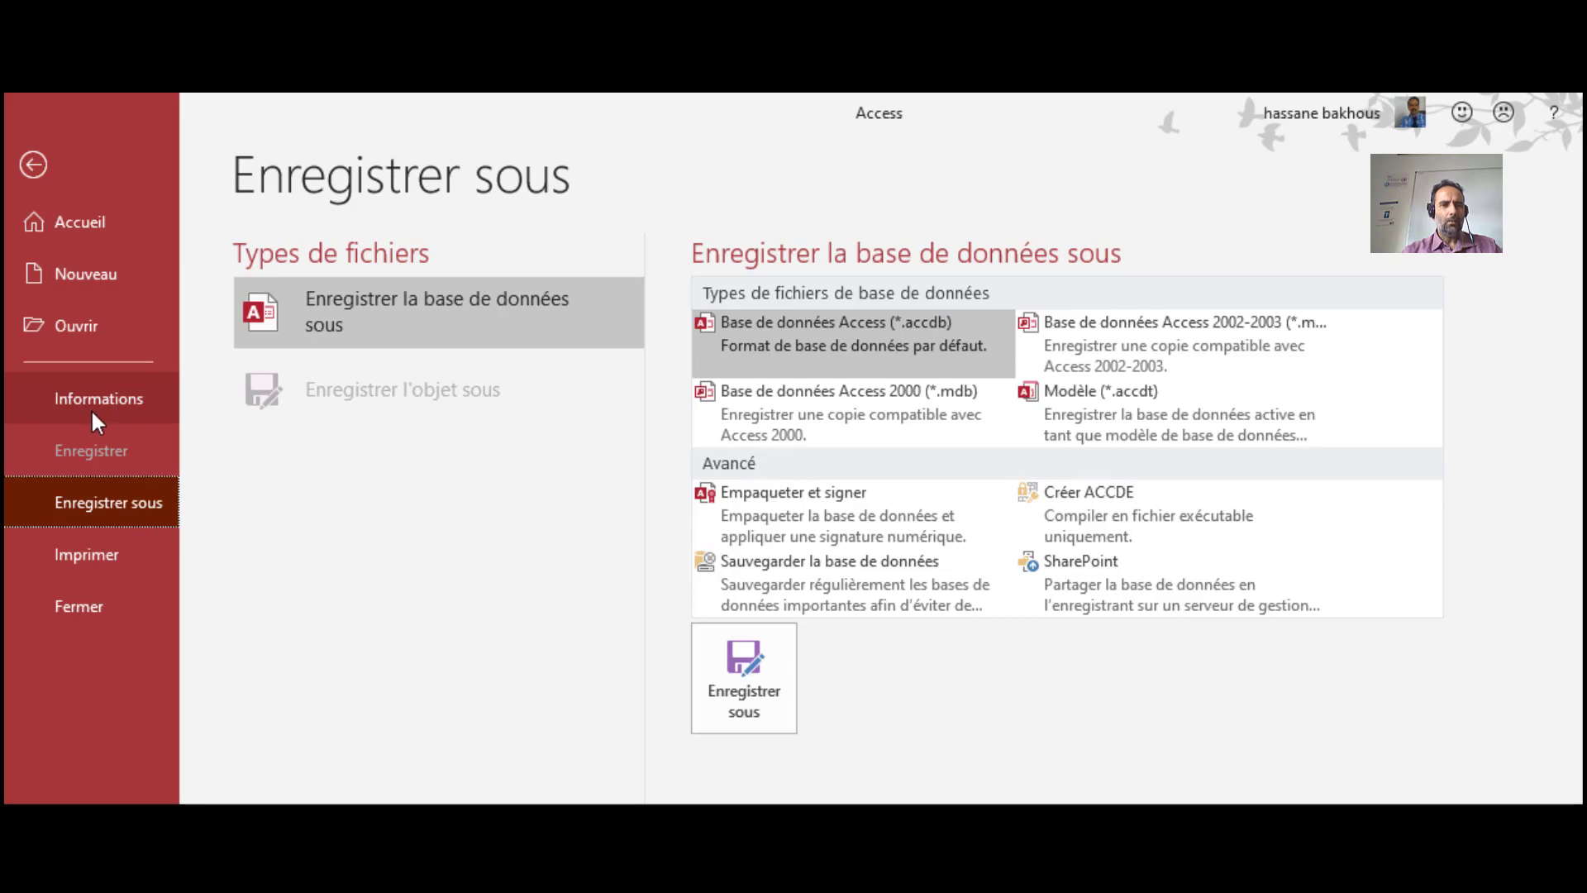
left_click(91, 408)
left_click(35, 168)
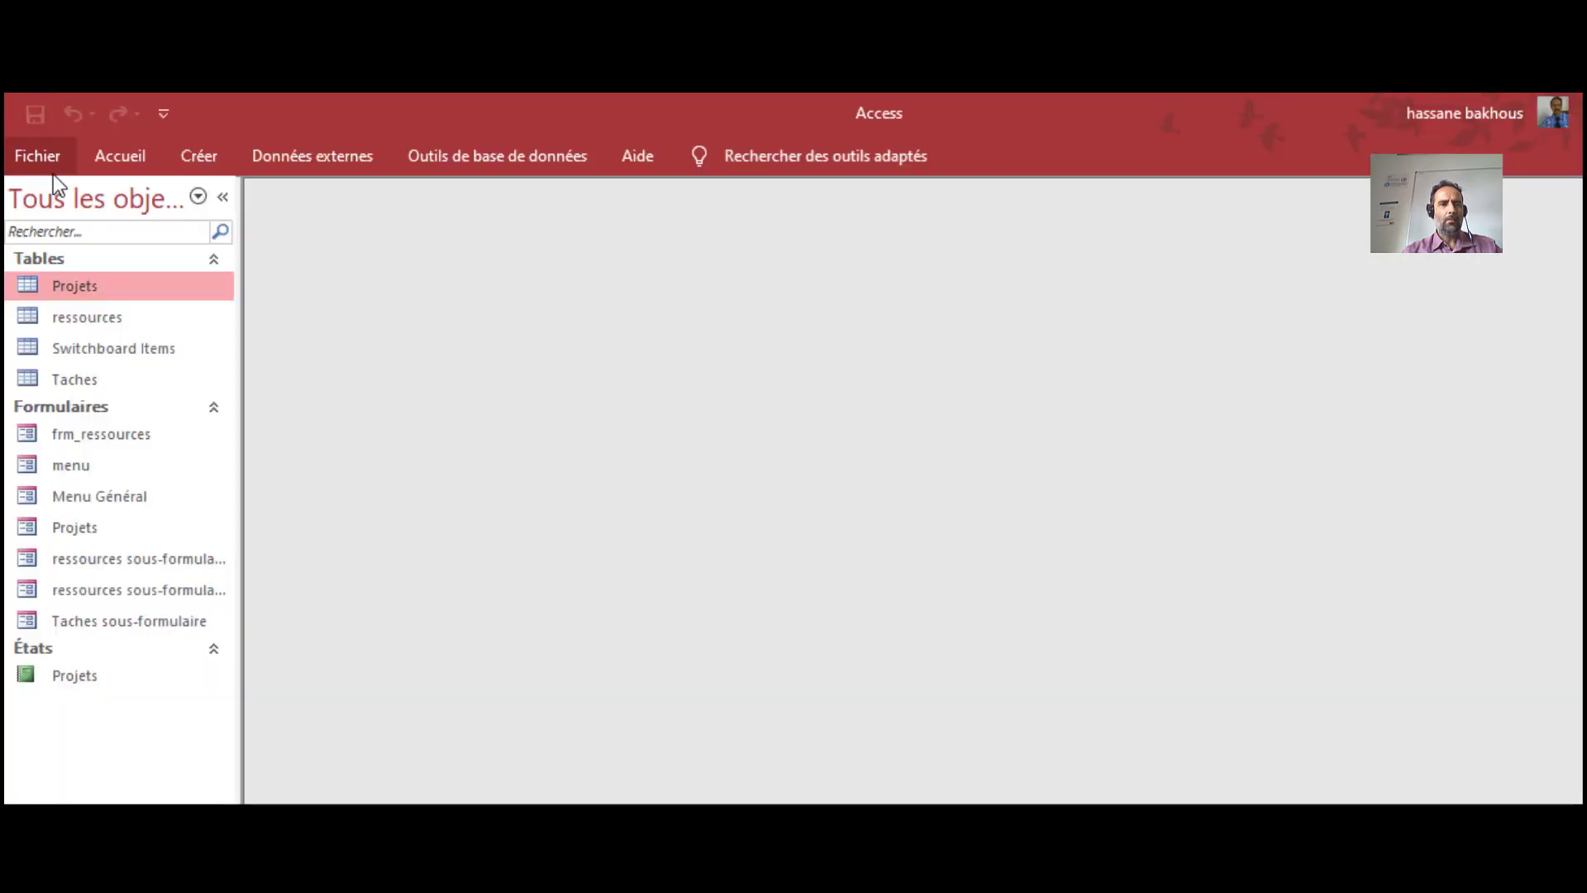
left_click(33, 157)
left_click(103, 399)
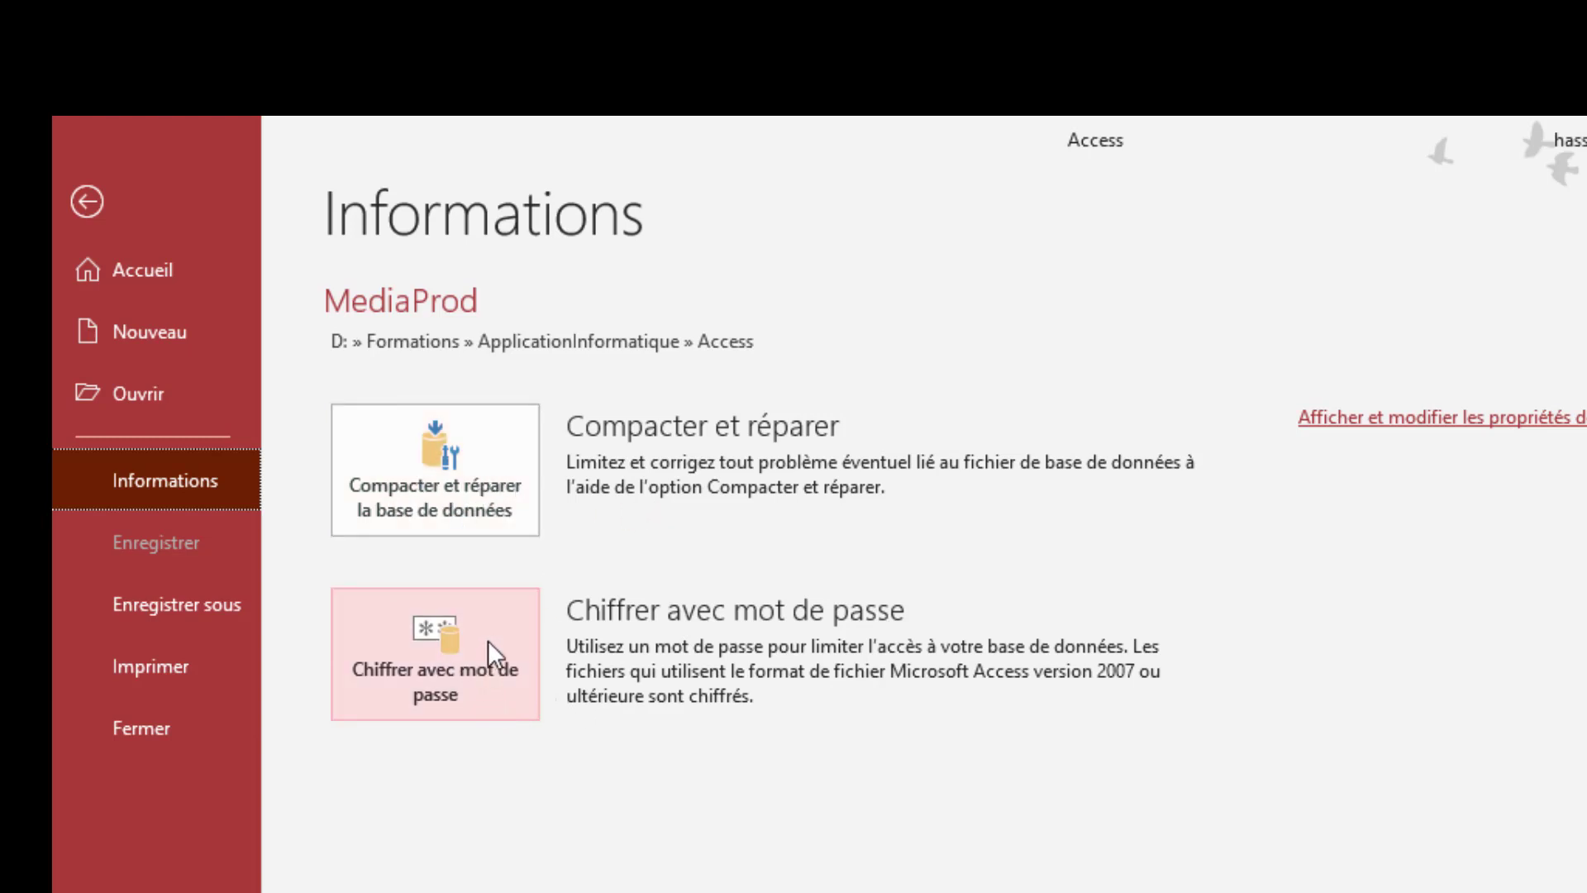
Compact and repair MediaProd, close the startup menu form, and reopen the database
left_click(449, 500)
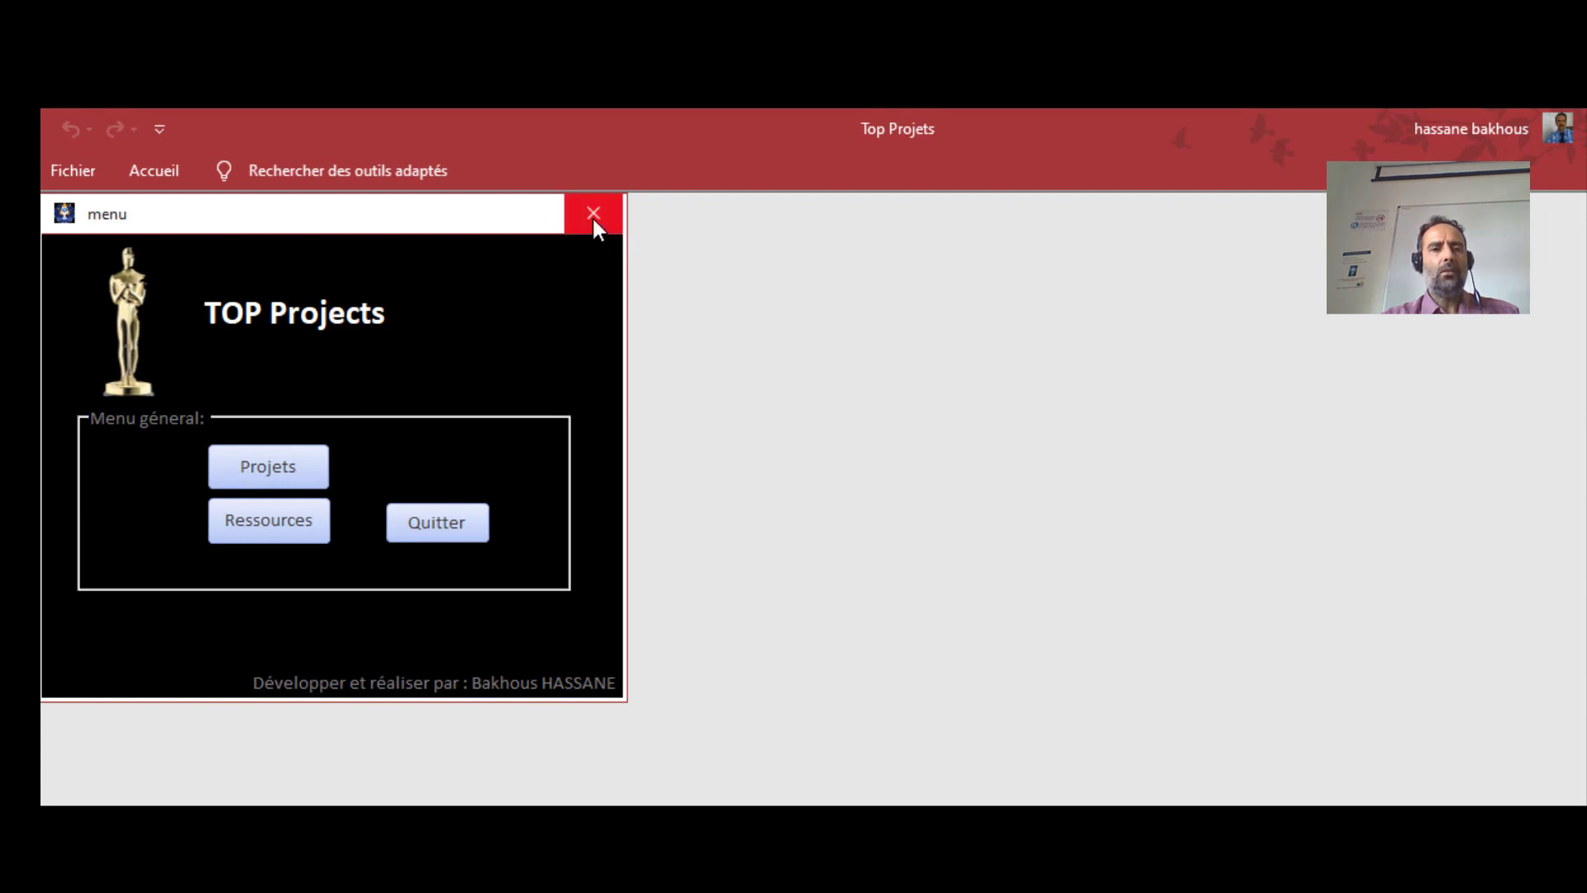
left_click(592, 215)
left_click(72, 169)
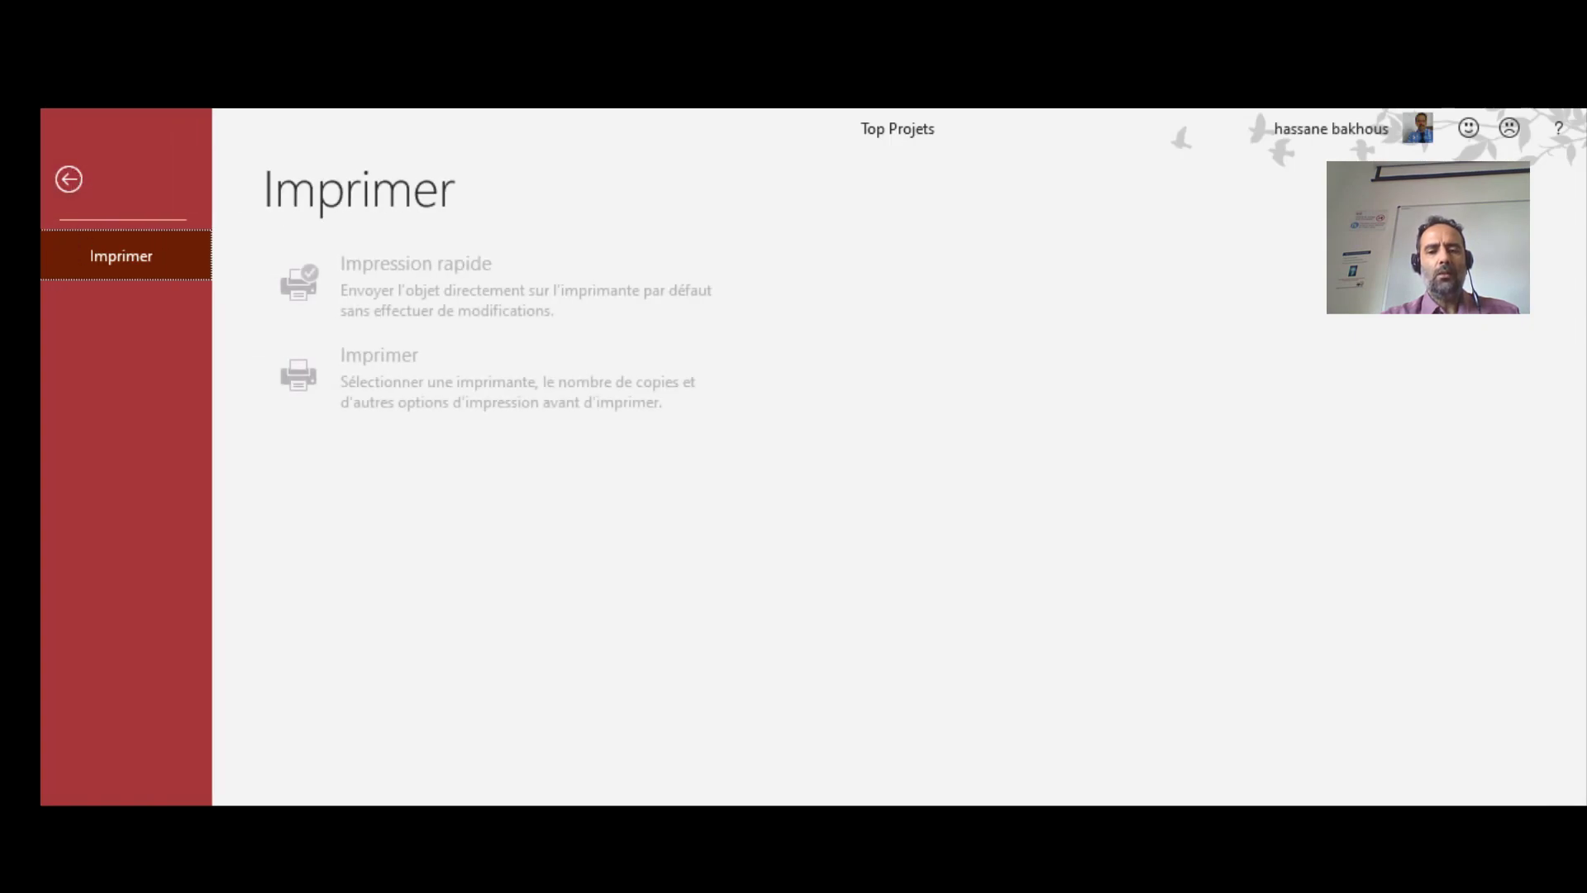
key("alt+Tab")
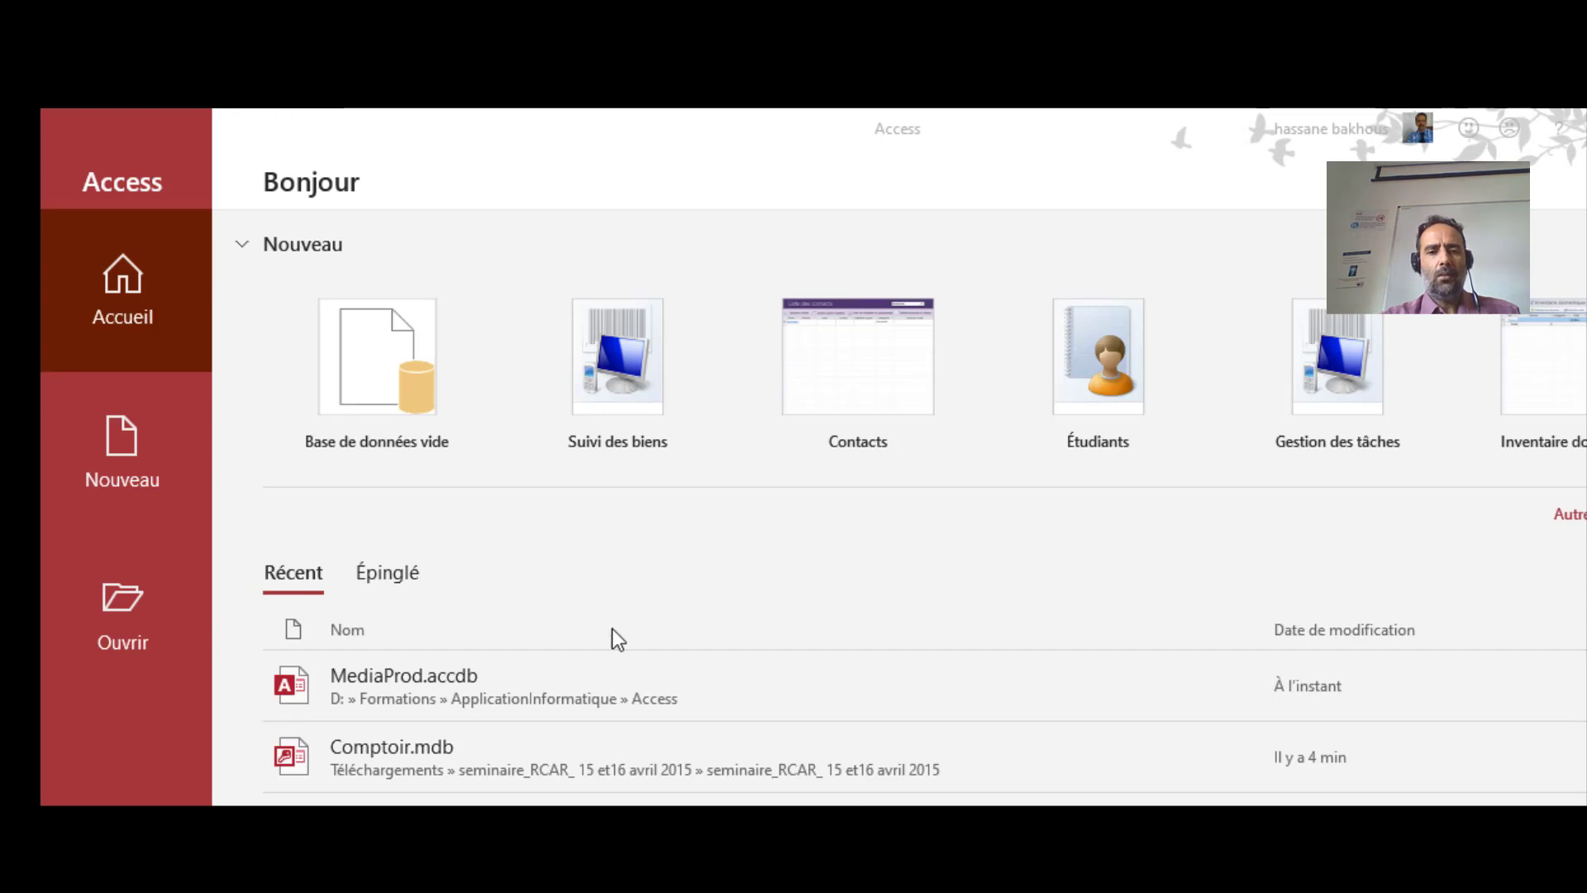
left_click(486, 688)
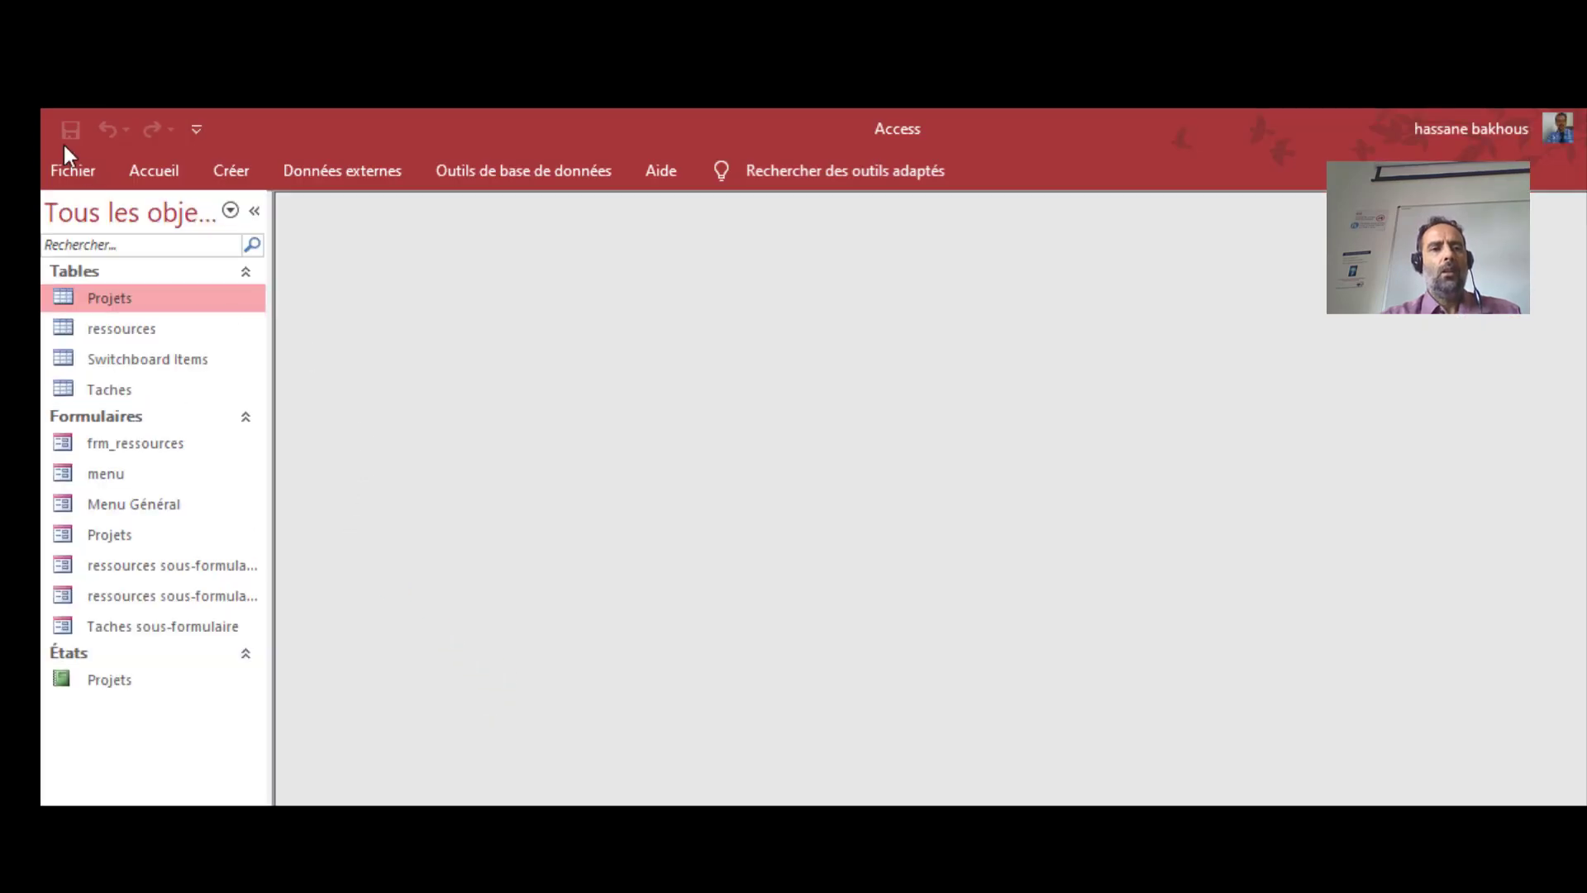
Choose Chiffrer avec mot de passe on the Informations page
left_click(73, 170)
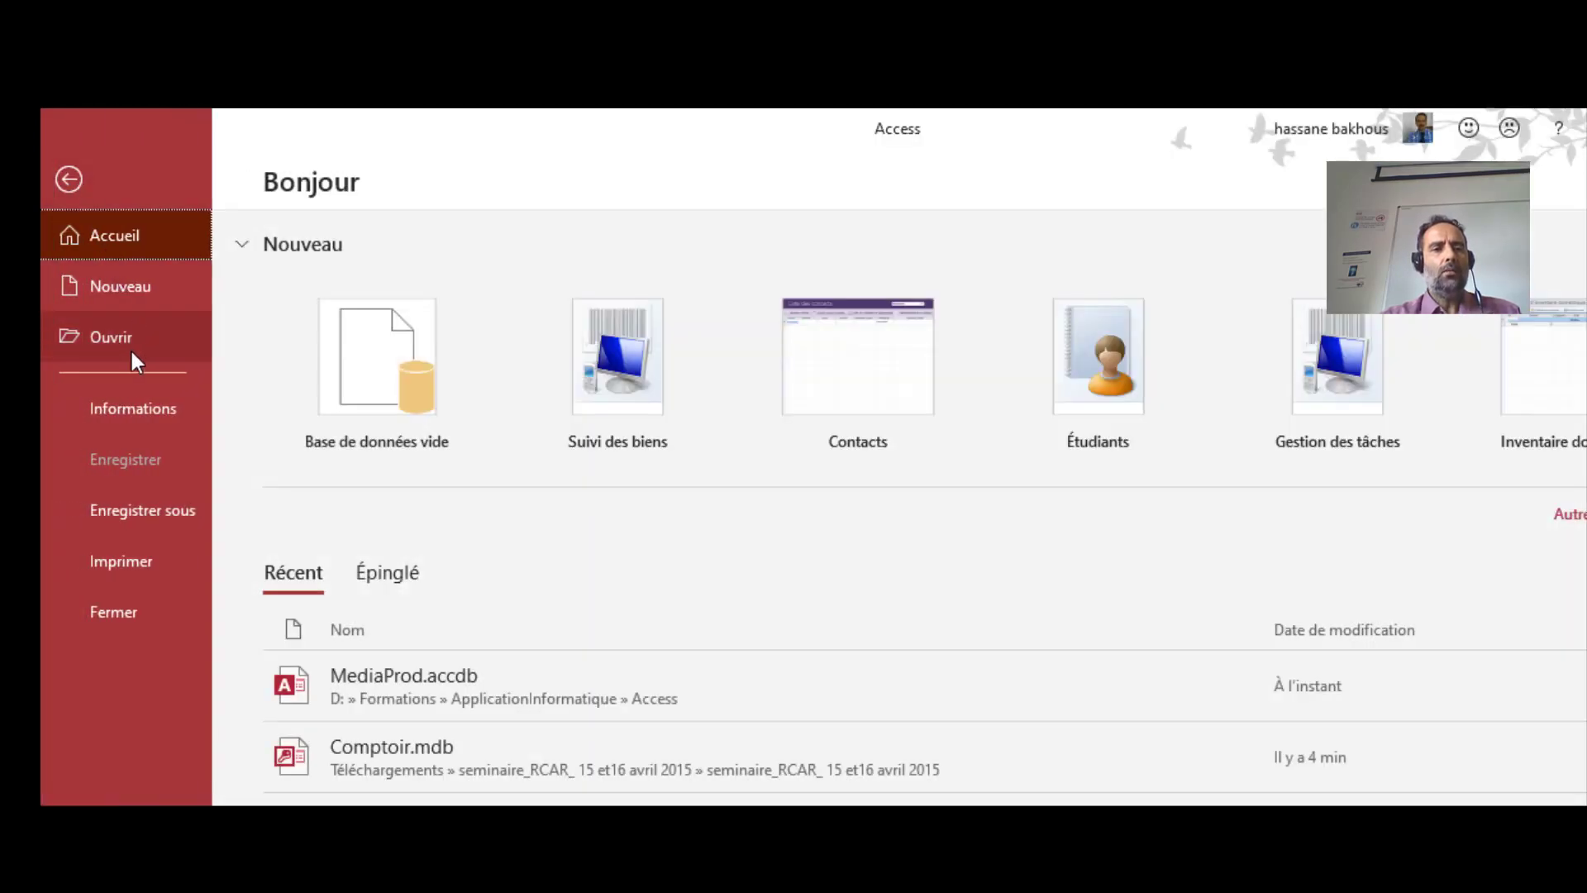
left_click(125, 406)
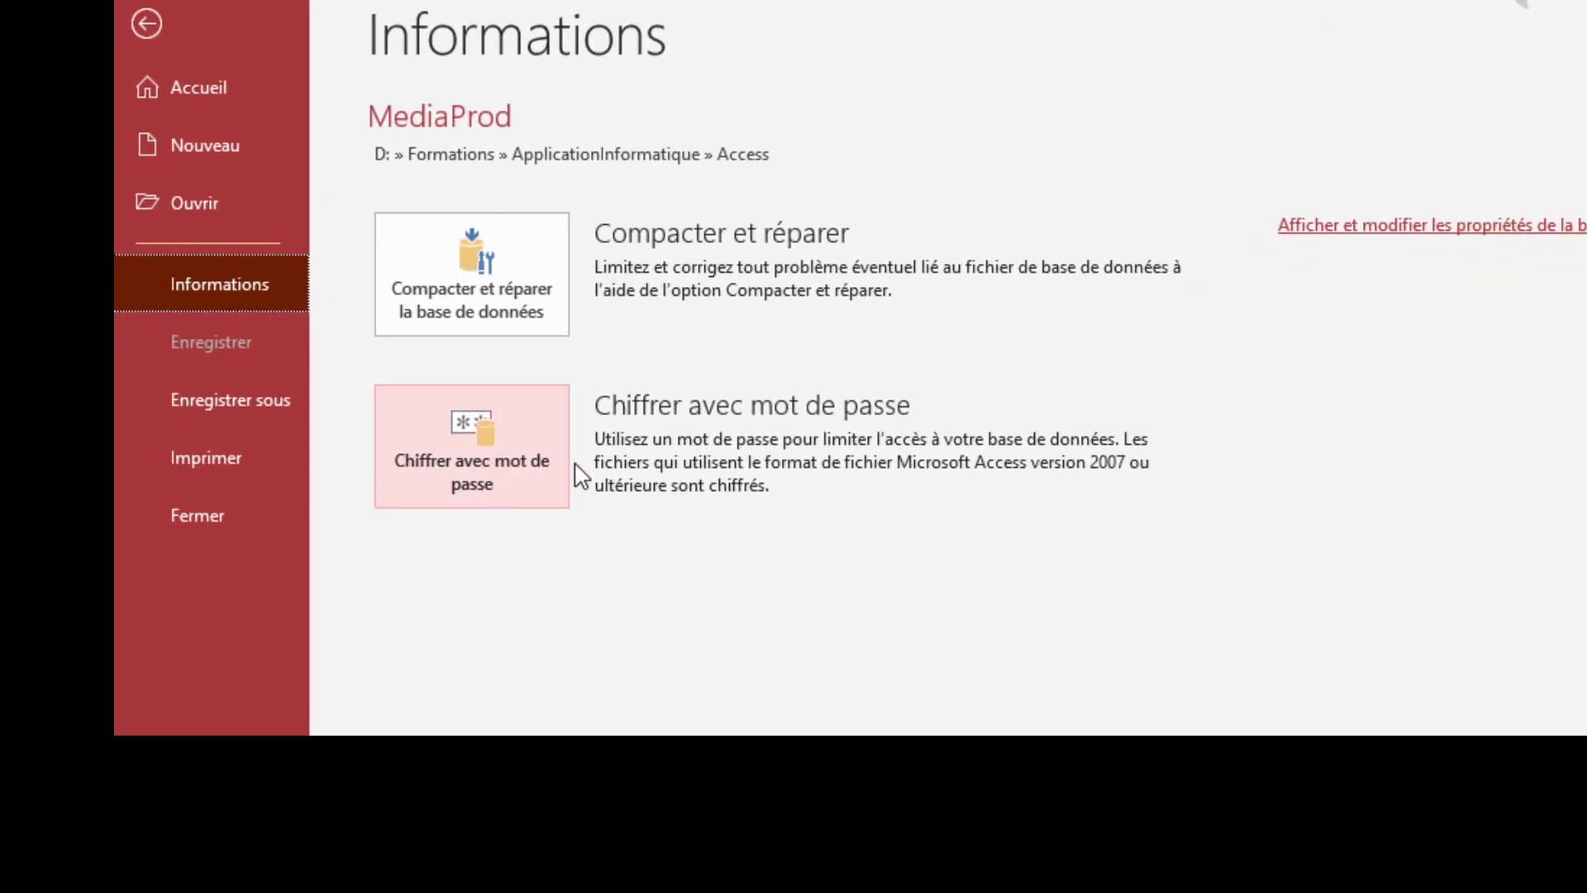
left_click(531, 480)
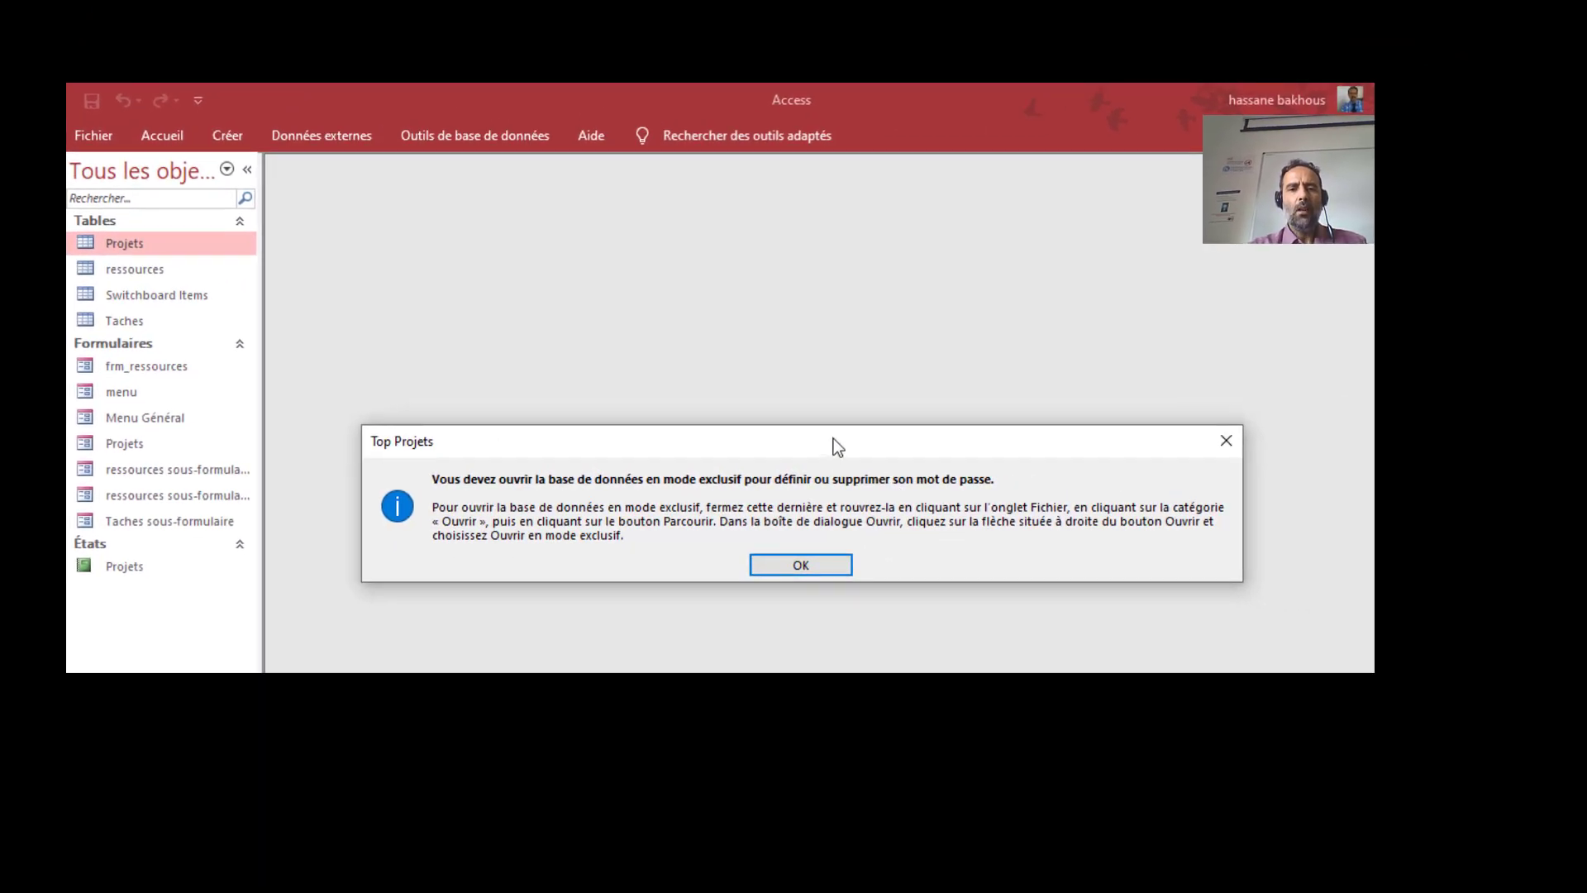
Move the Top Projets exclusive-mode warning aside and close it with OK
left_click_drag(833, 438, 736, 276)
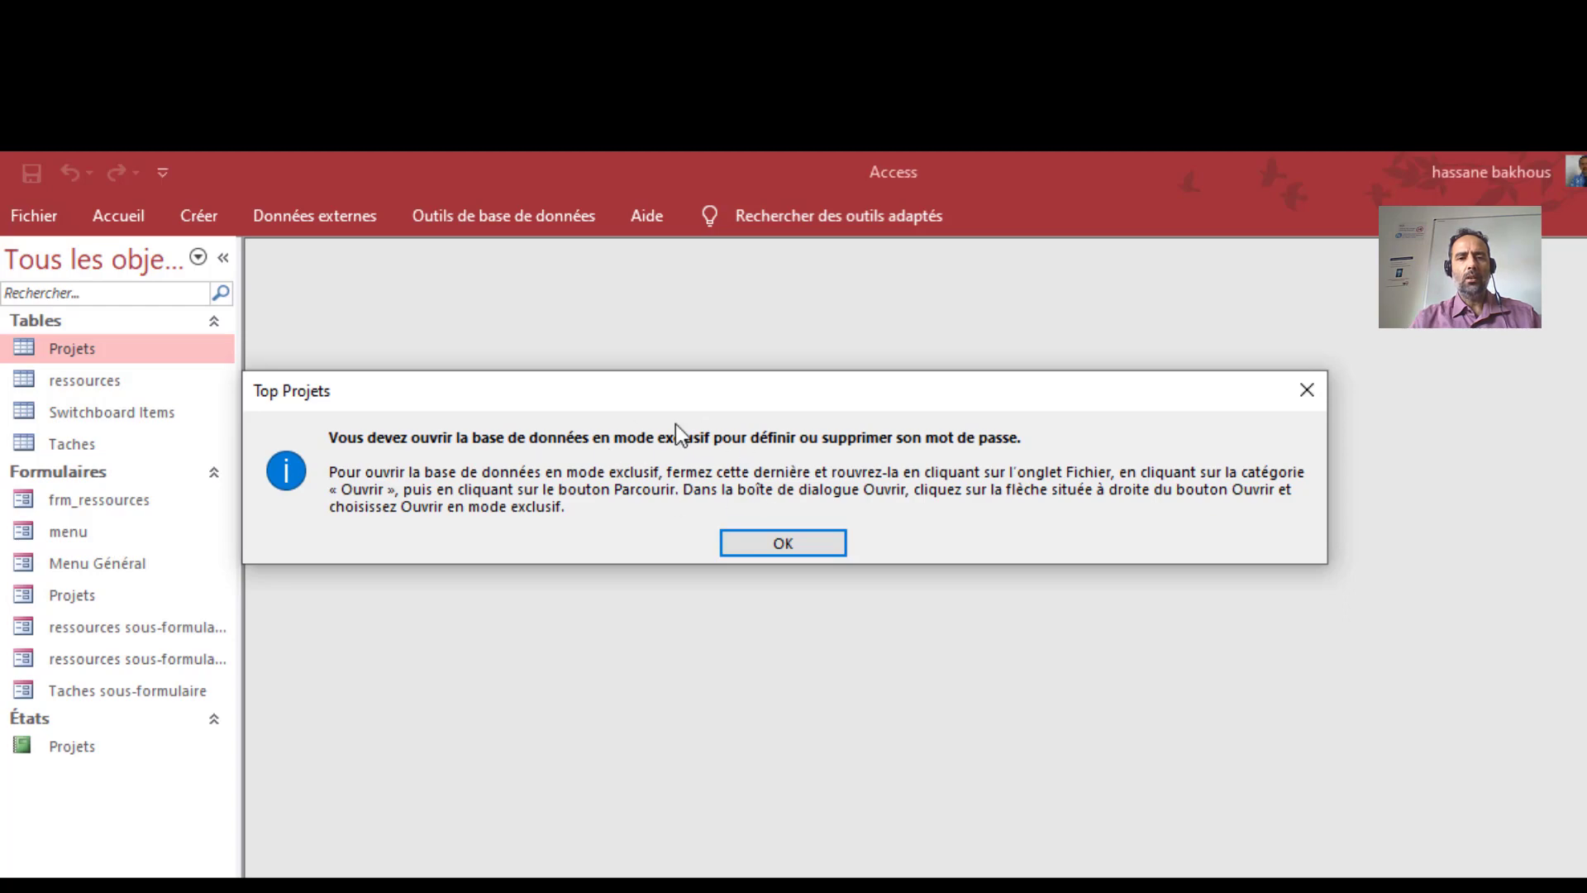
left_click(792, 548)
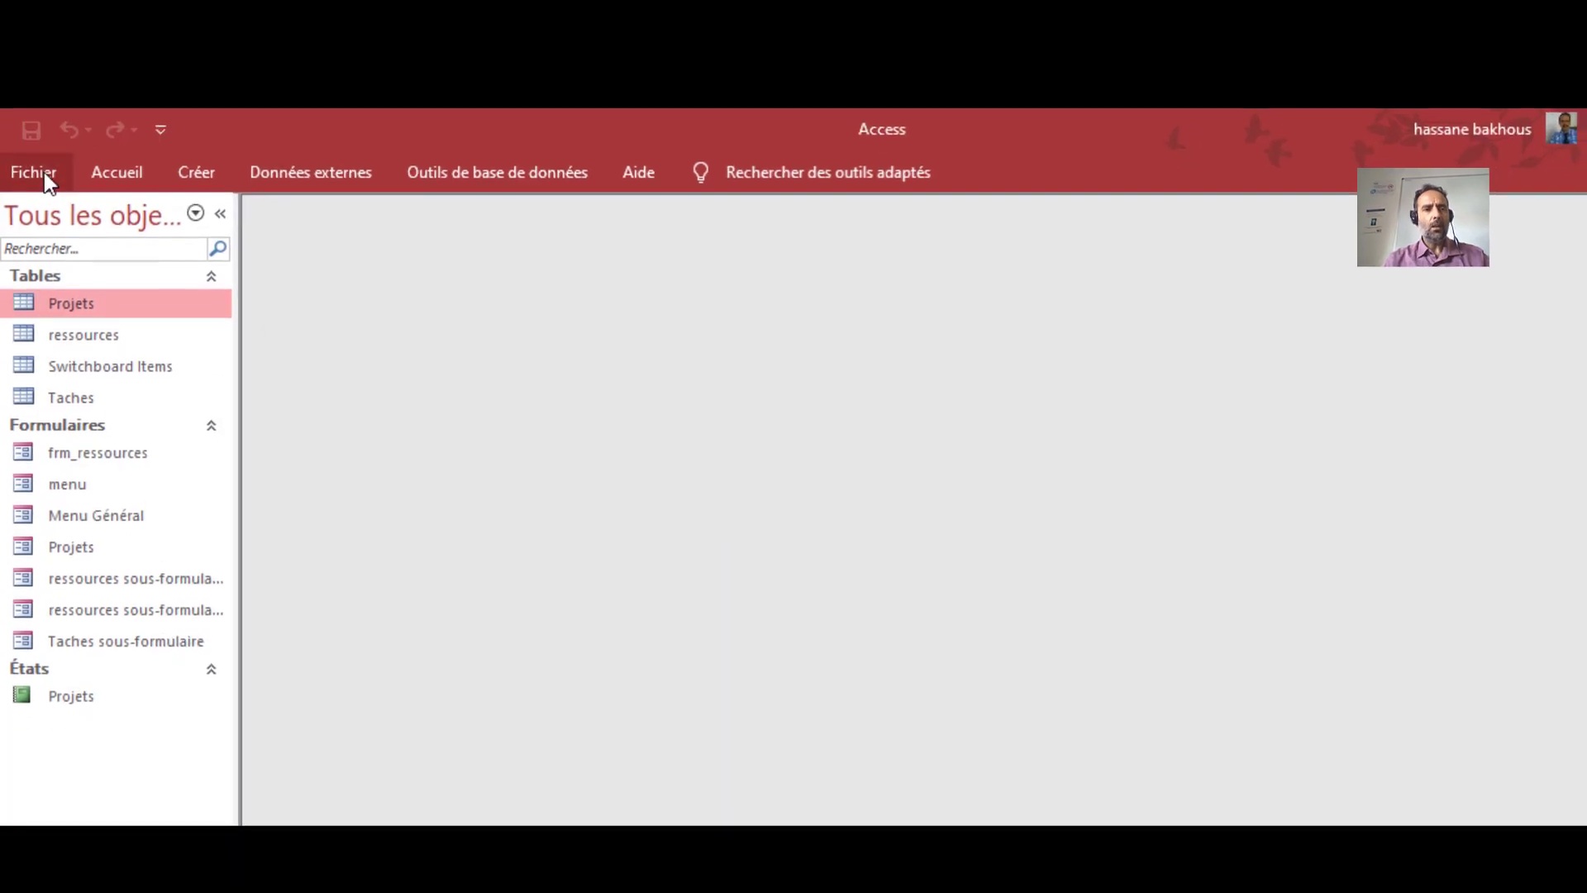
Close MediaProd and go to Ouvrir > Parcourir
left_click(43, 175)
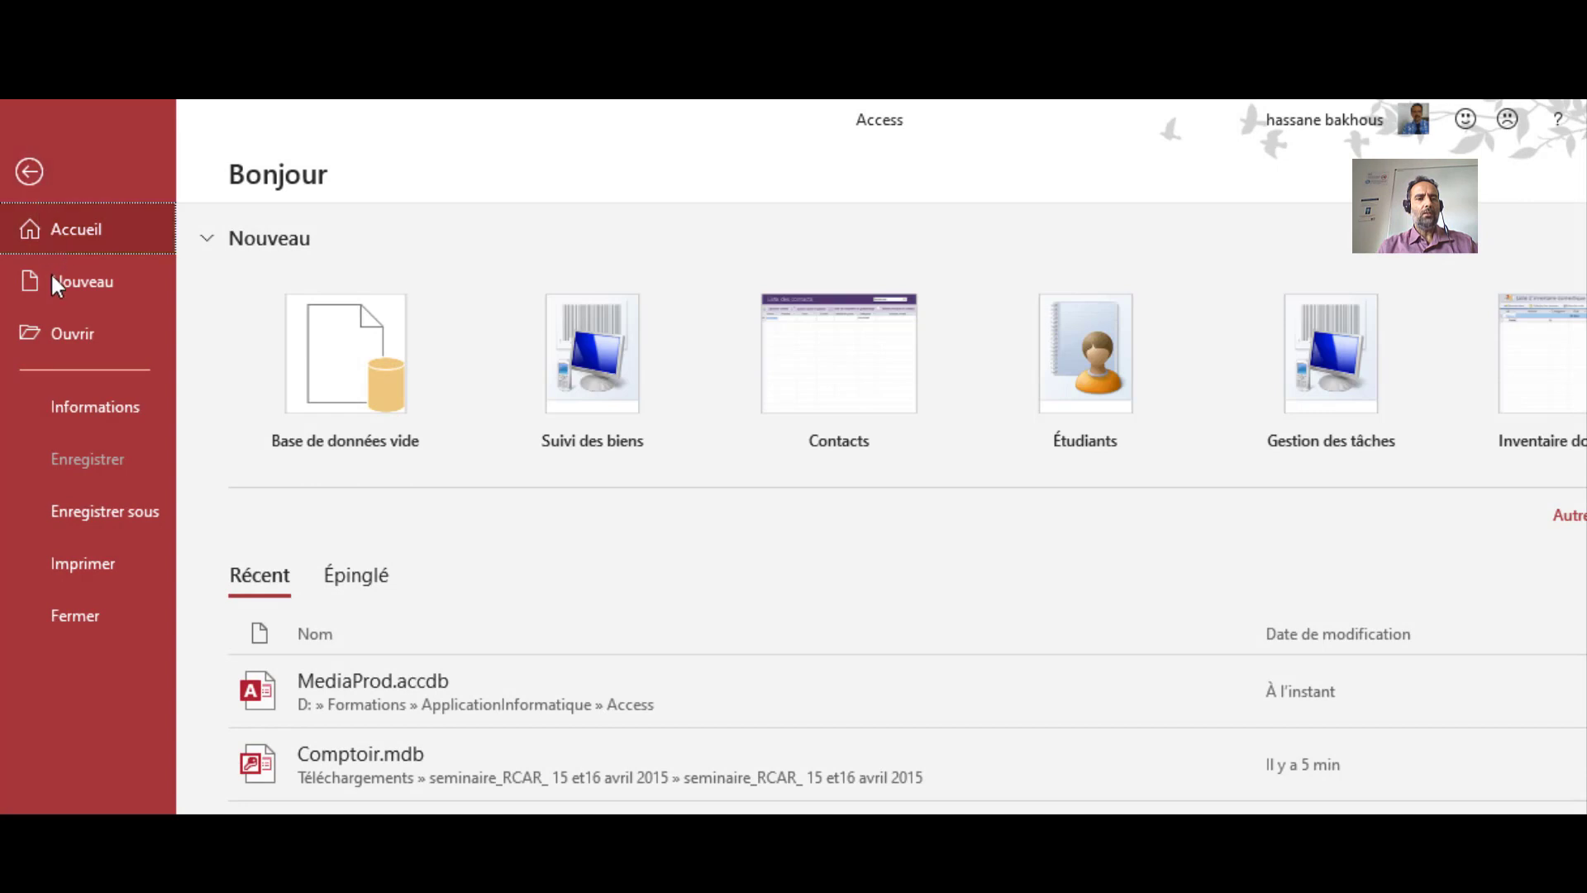
left_click(96, 612)
left_click(48, 176)
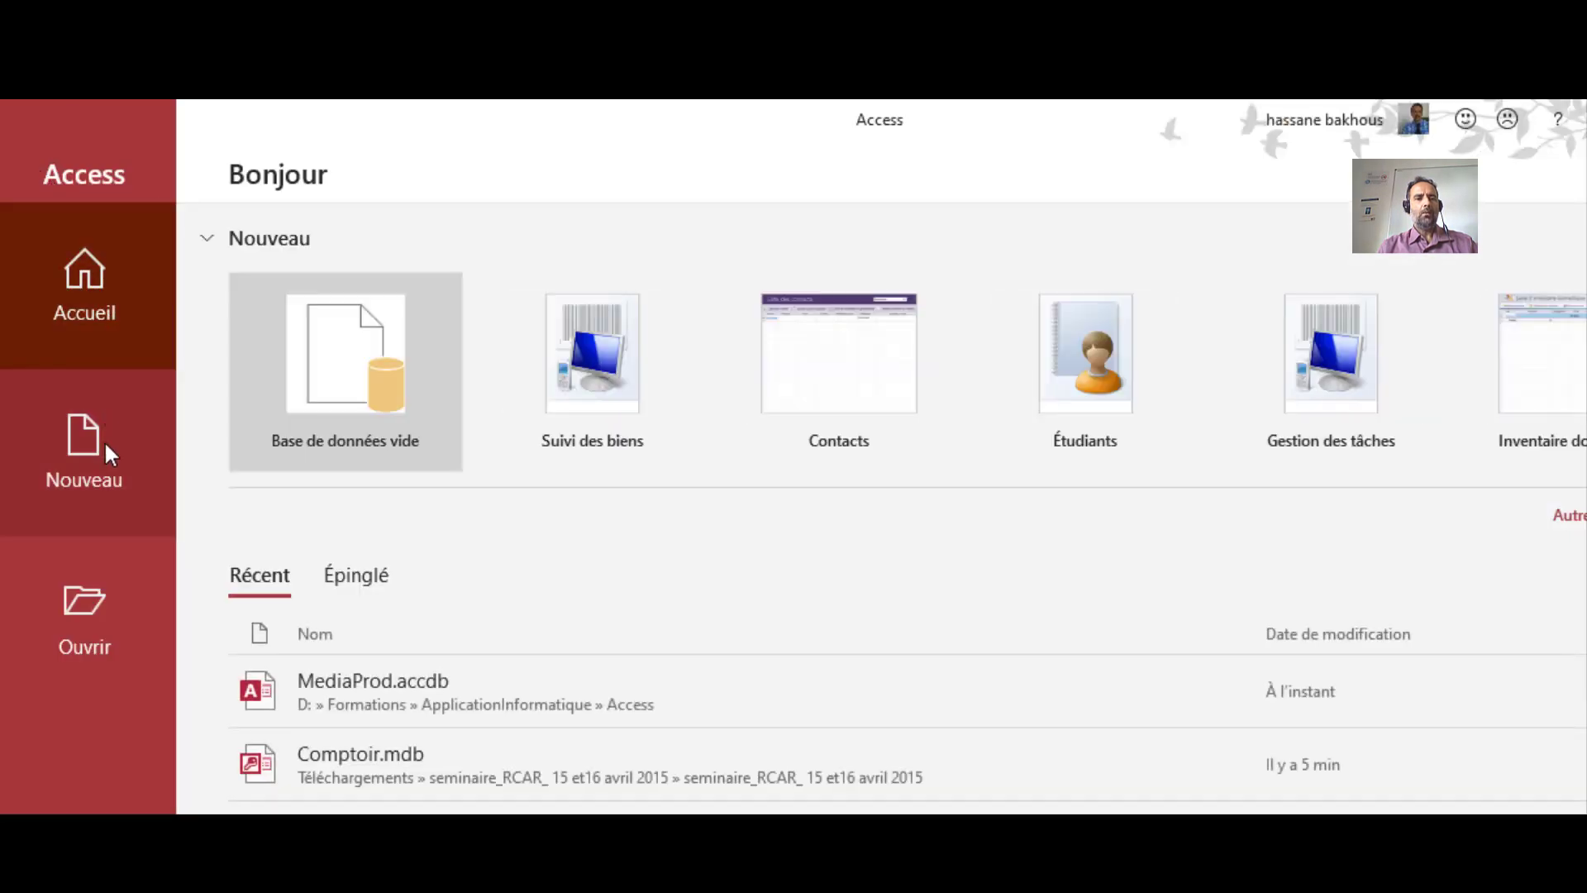
left_click(89, 604)
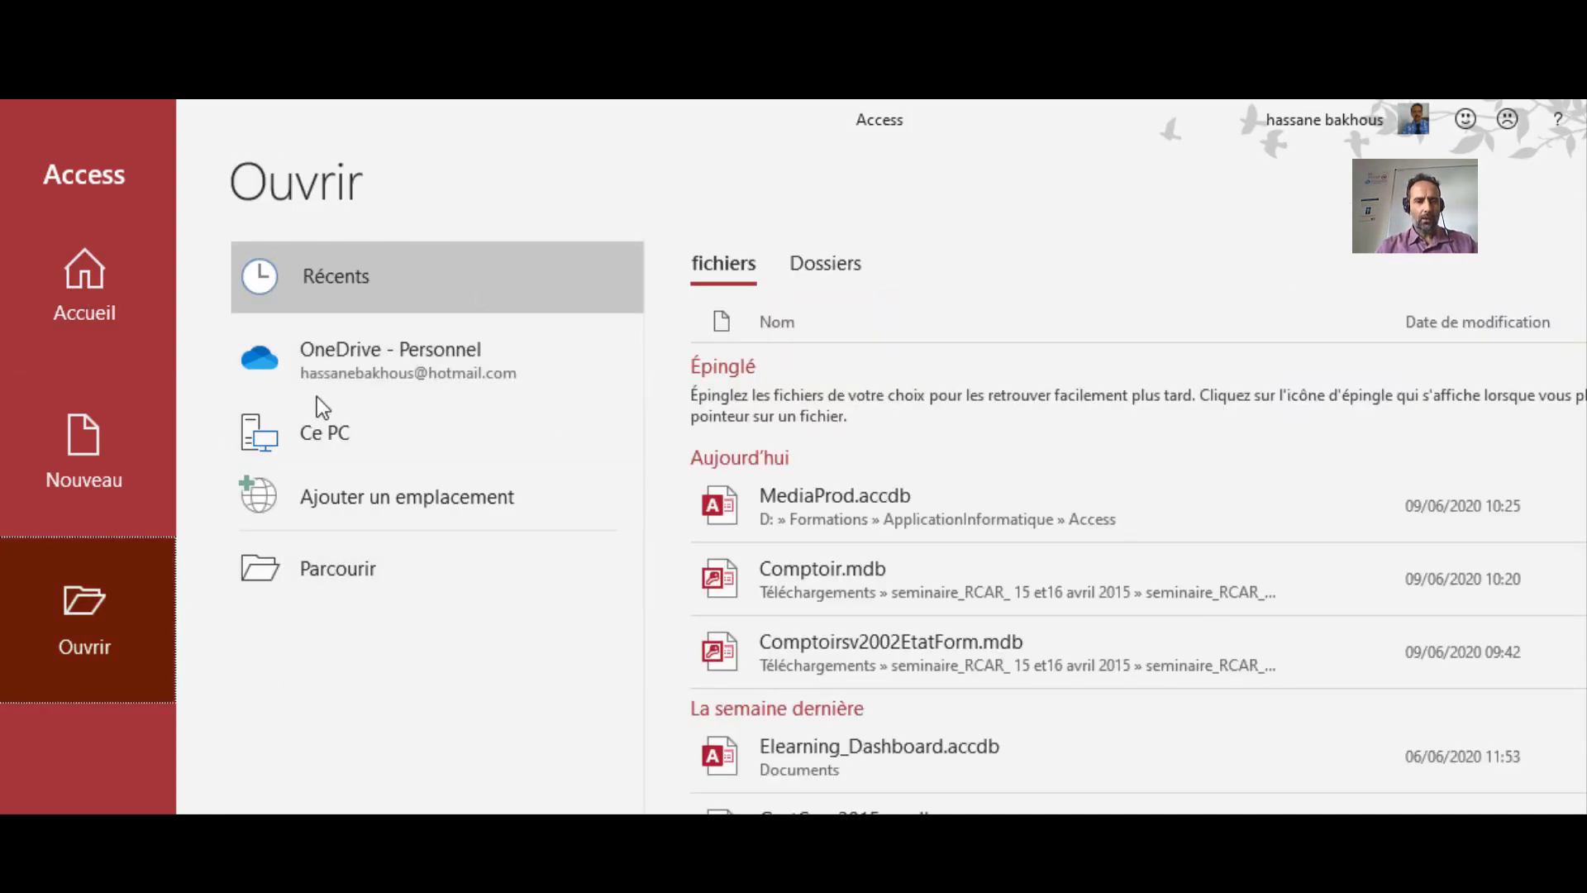
left_click(354, 582)
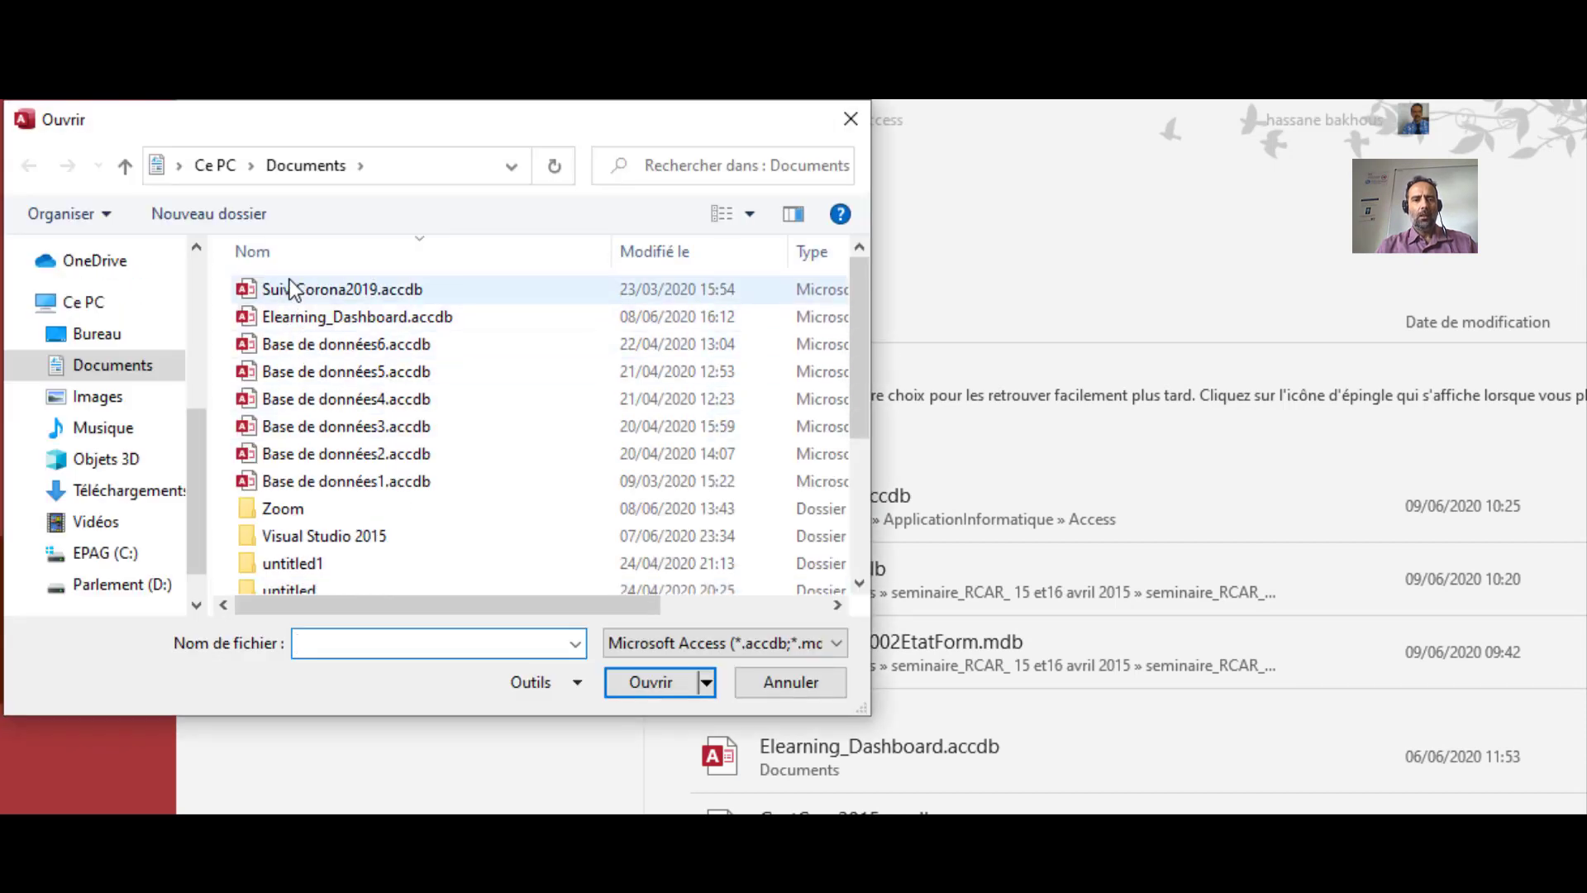
Open D:\Formations\ApplicationInformatique\Access\MediaProd.accdb with Ouvrir en exclusif
scroll(431, 508, "down", 3)
scroll(426, 506, "up", 3)
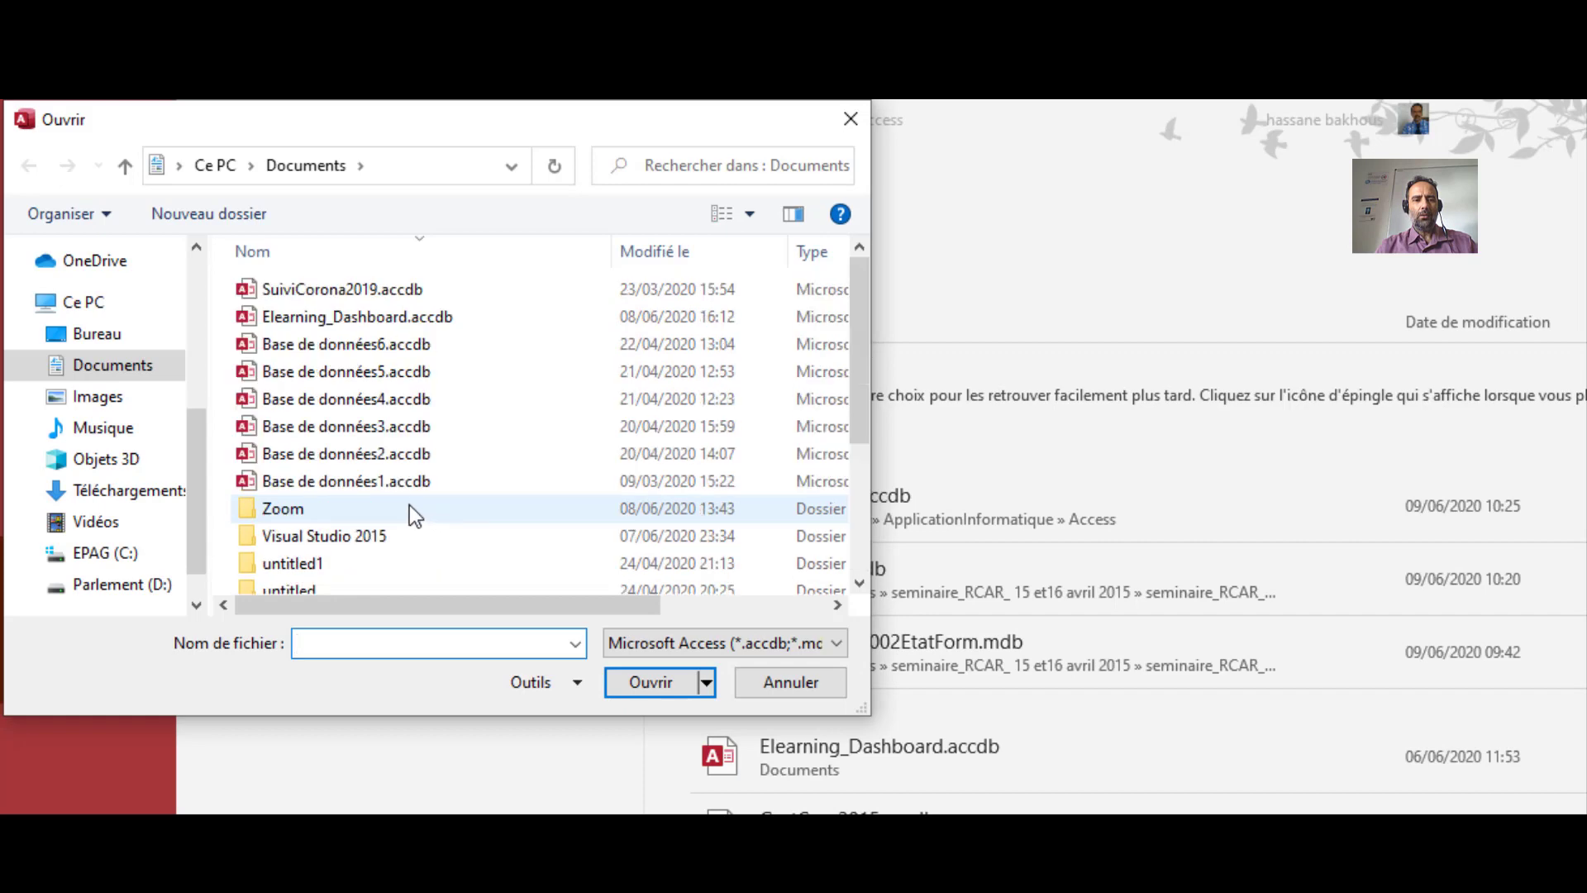
left_click(154, 588)
double_click(300, 342)
double_click(321, 345)
double_click(303, 295)
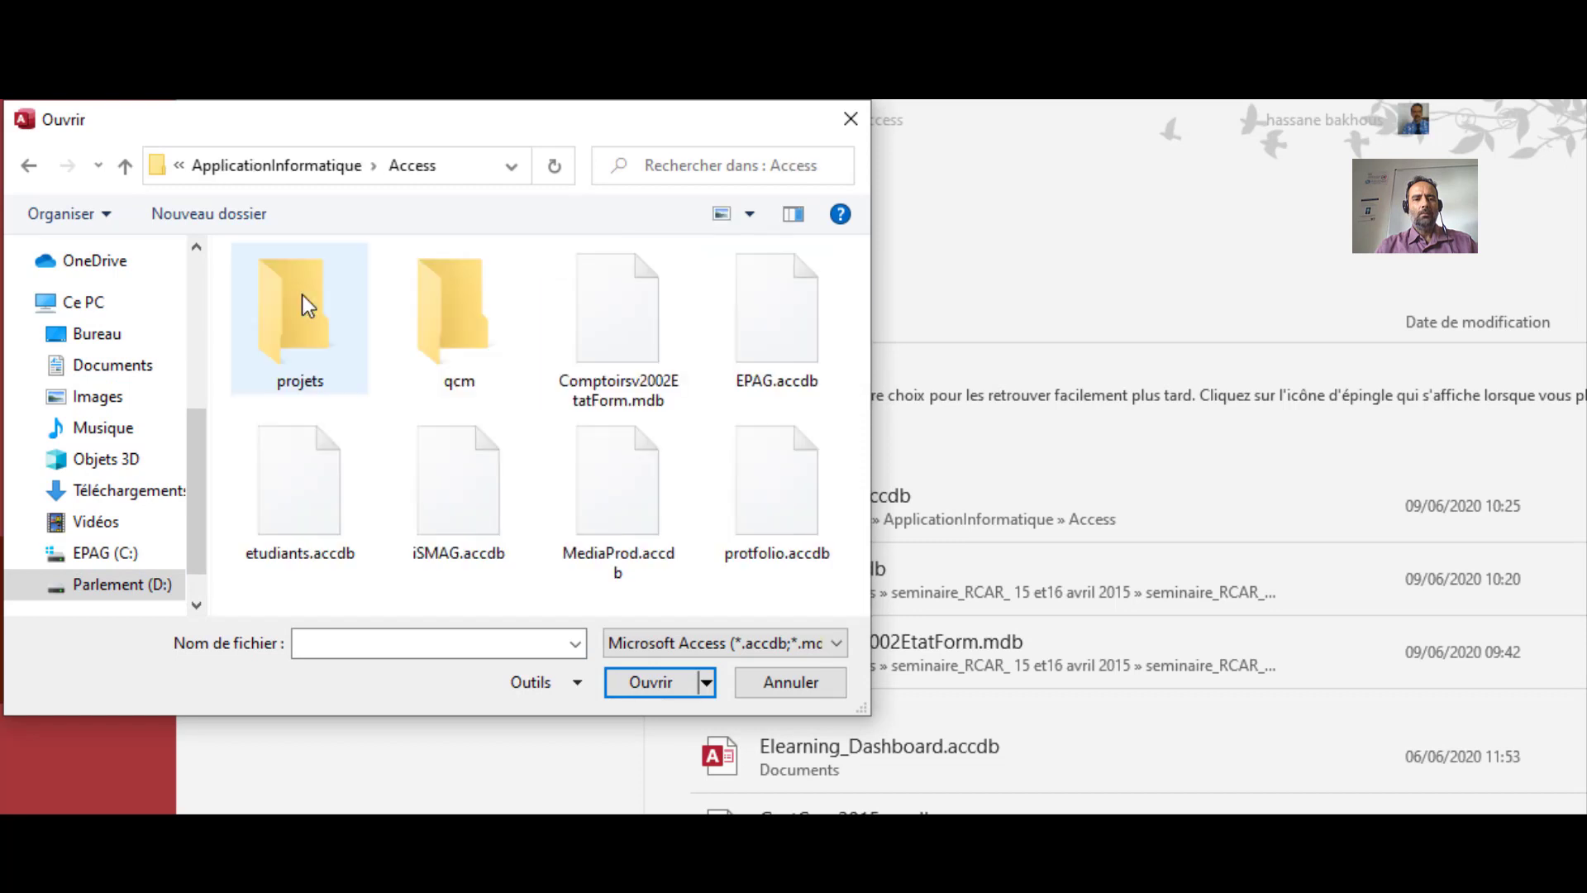
left_click(639, 512)
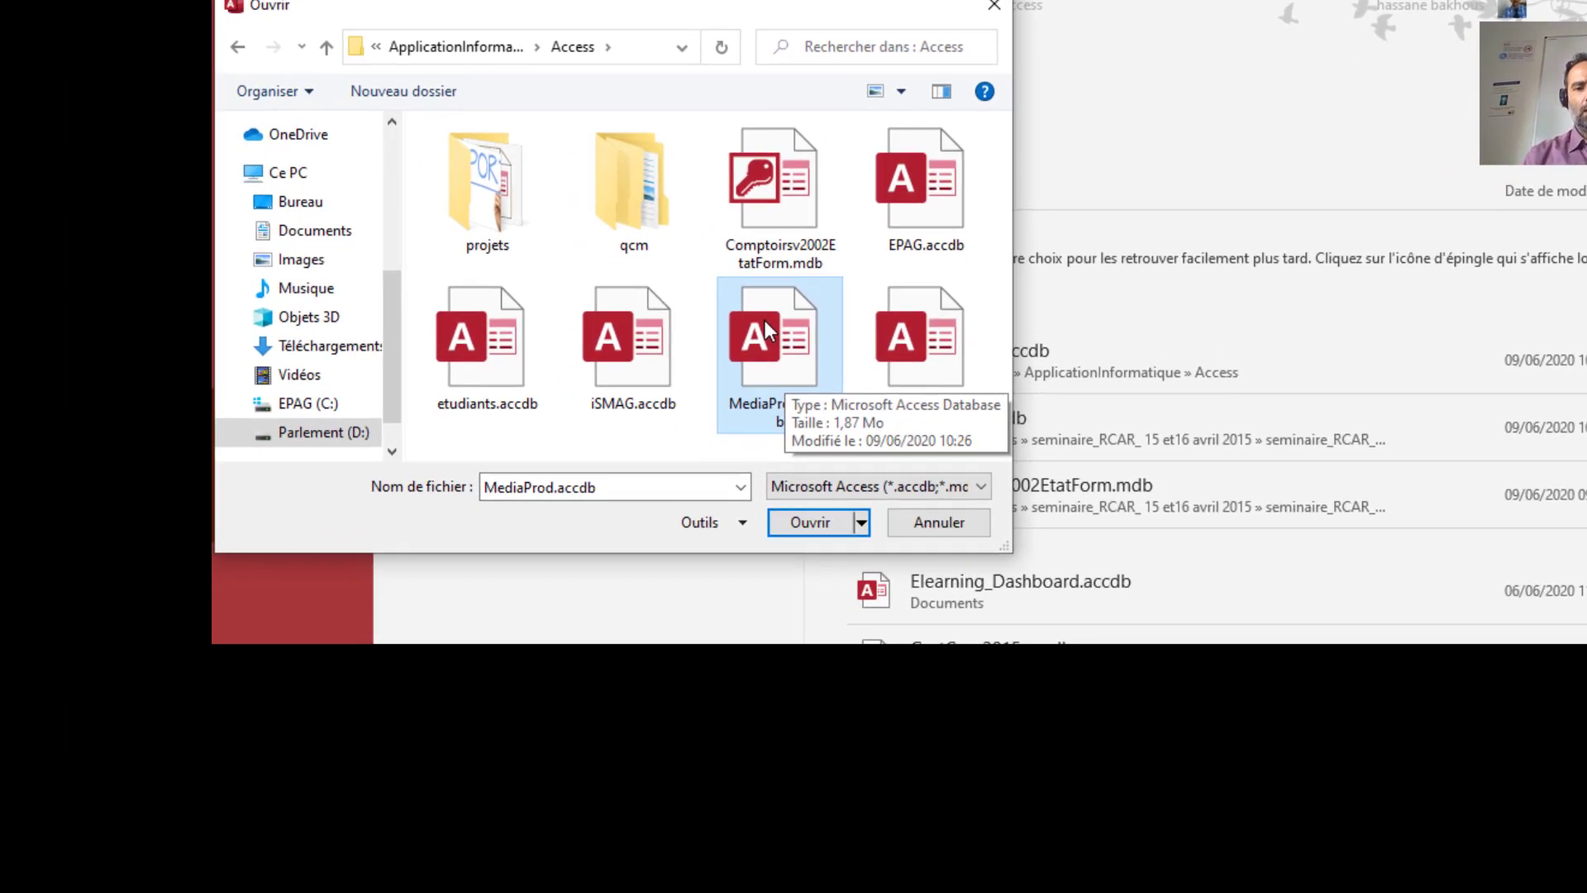
left_click(861, 523)
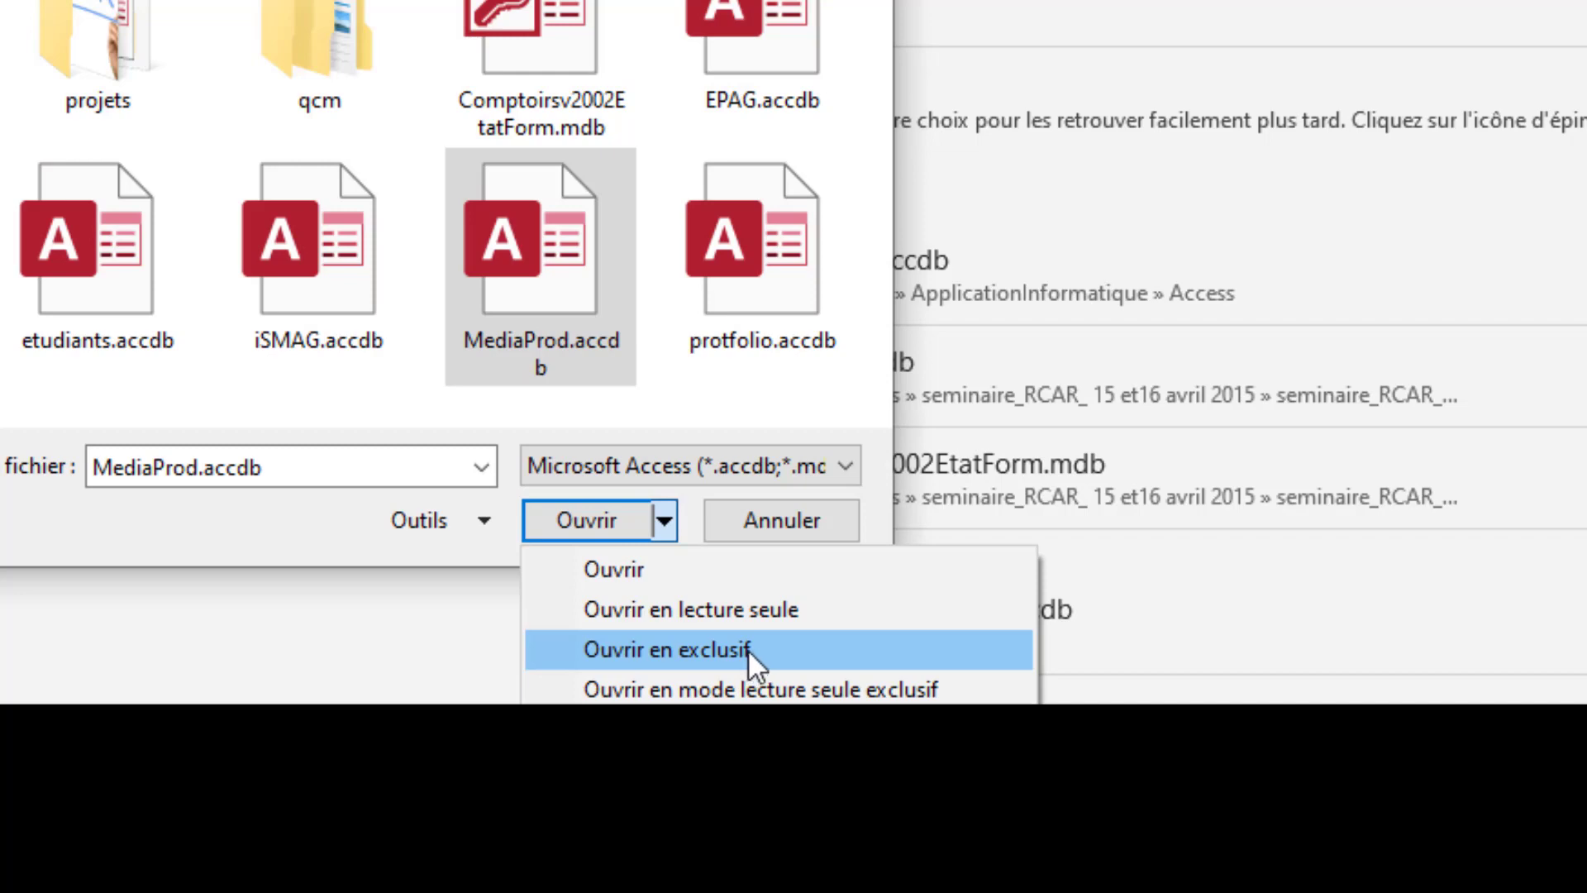
left_click(747, 649)
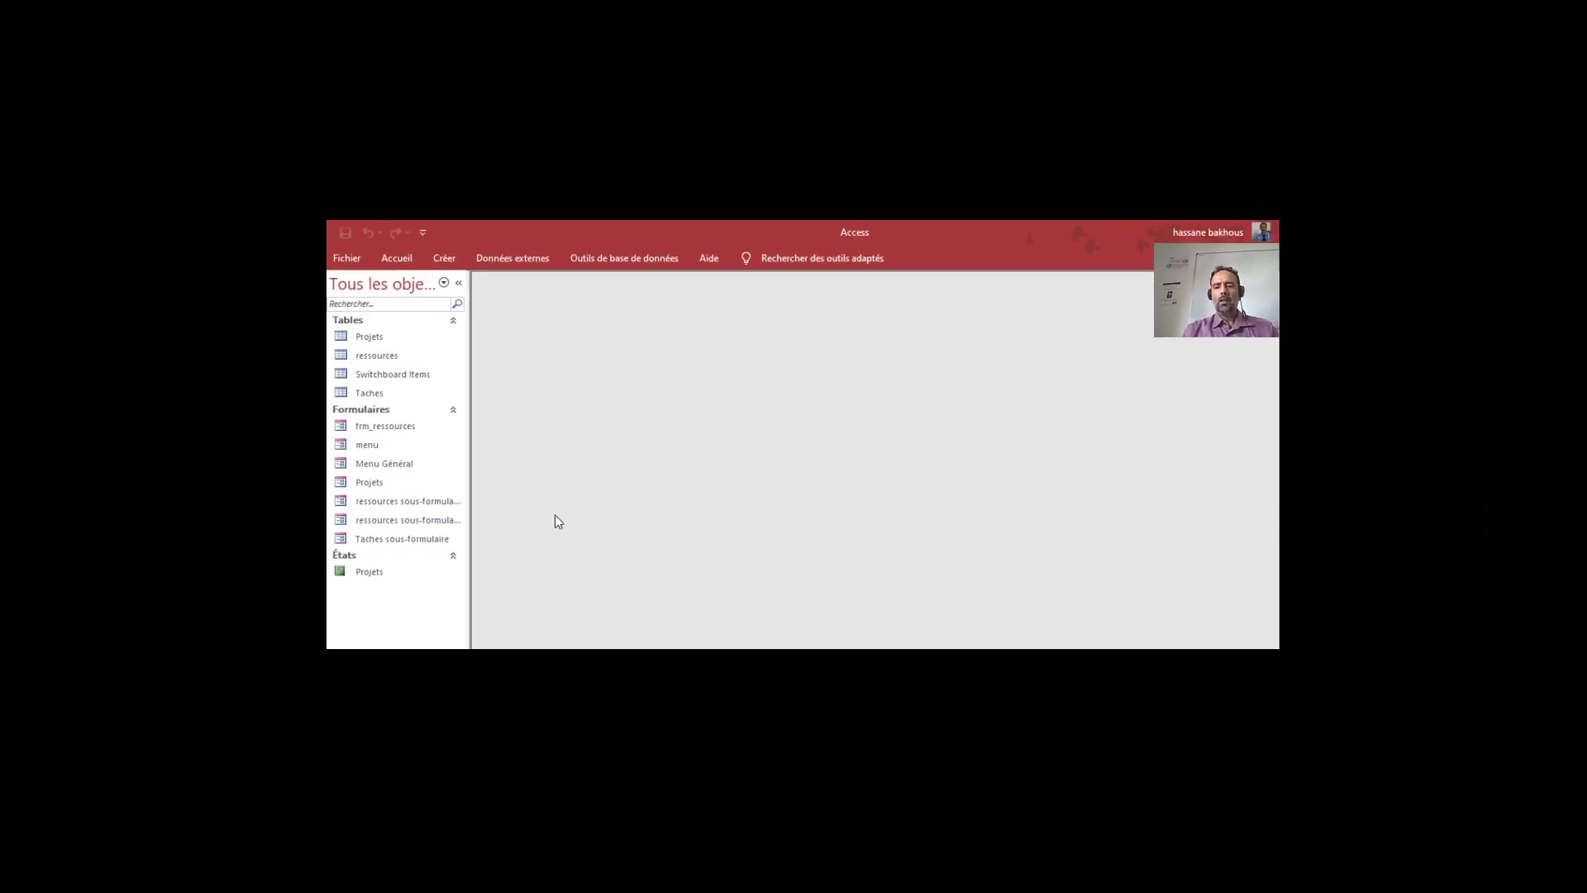
Encrypt MediaProd with a database password and its confirmation, then acknowledge the row-locking warning
left_click(356, 258)
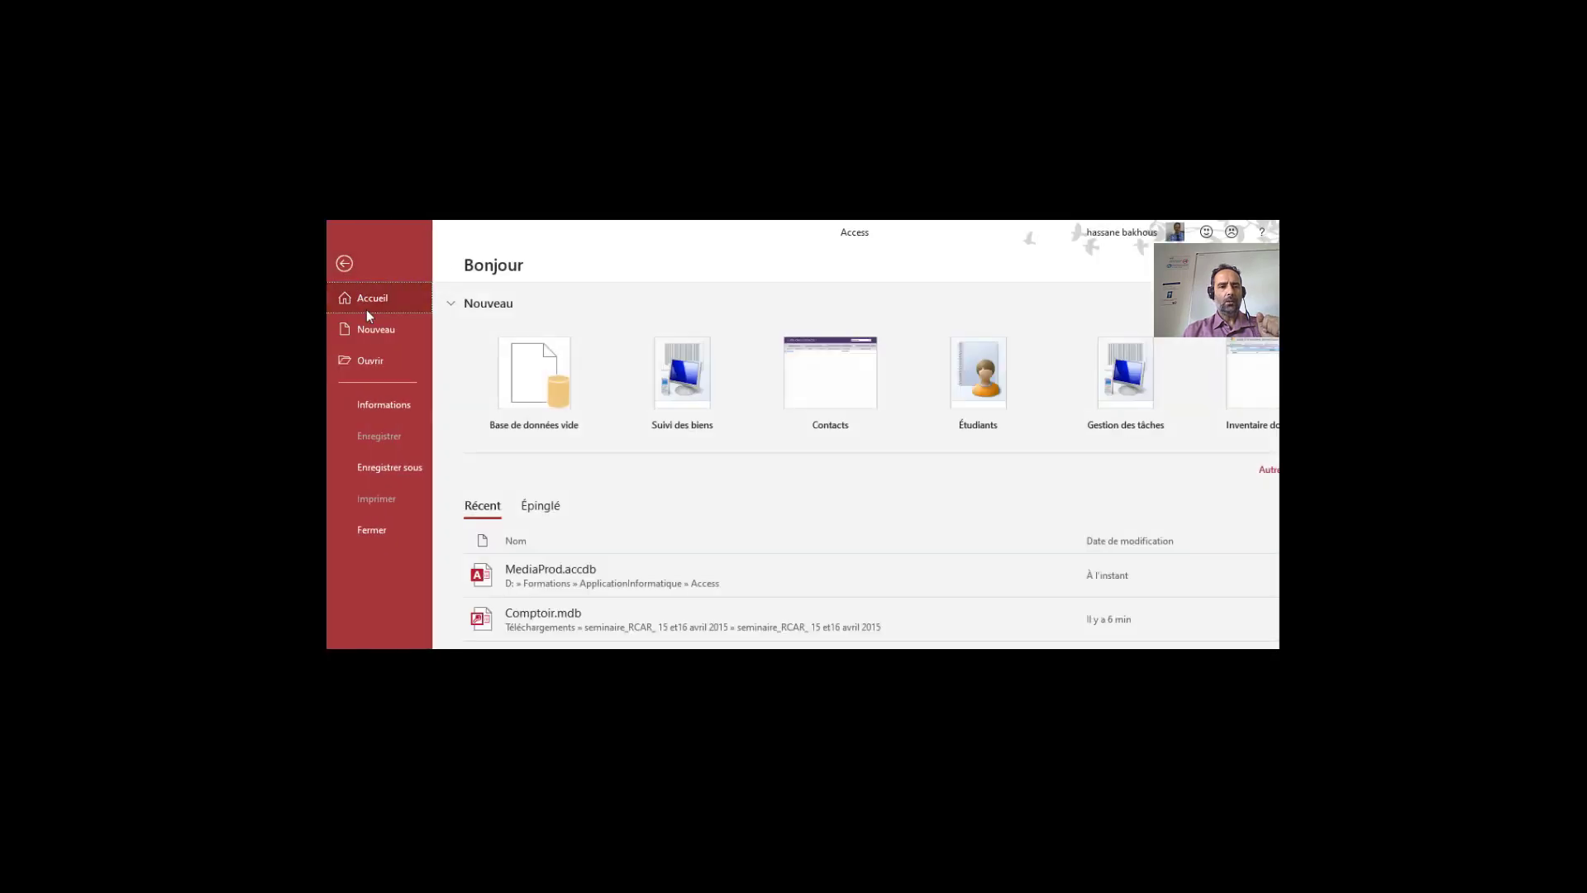
left_click(409, 402)
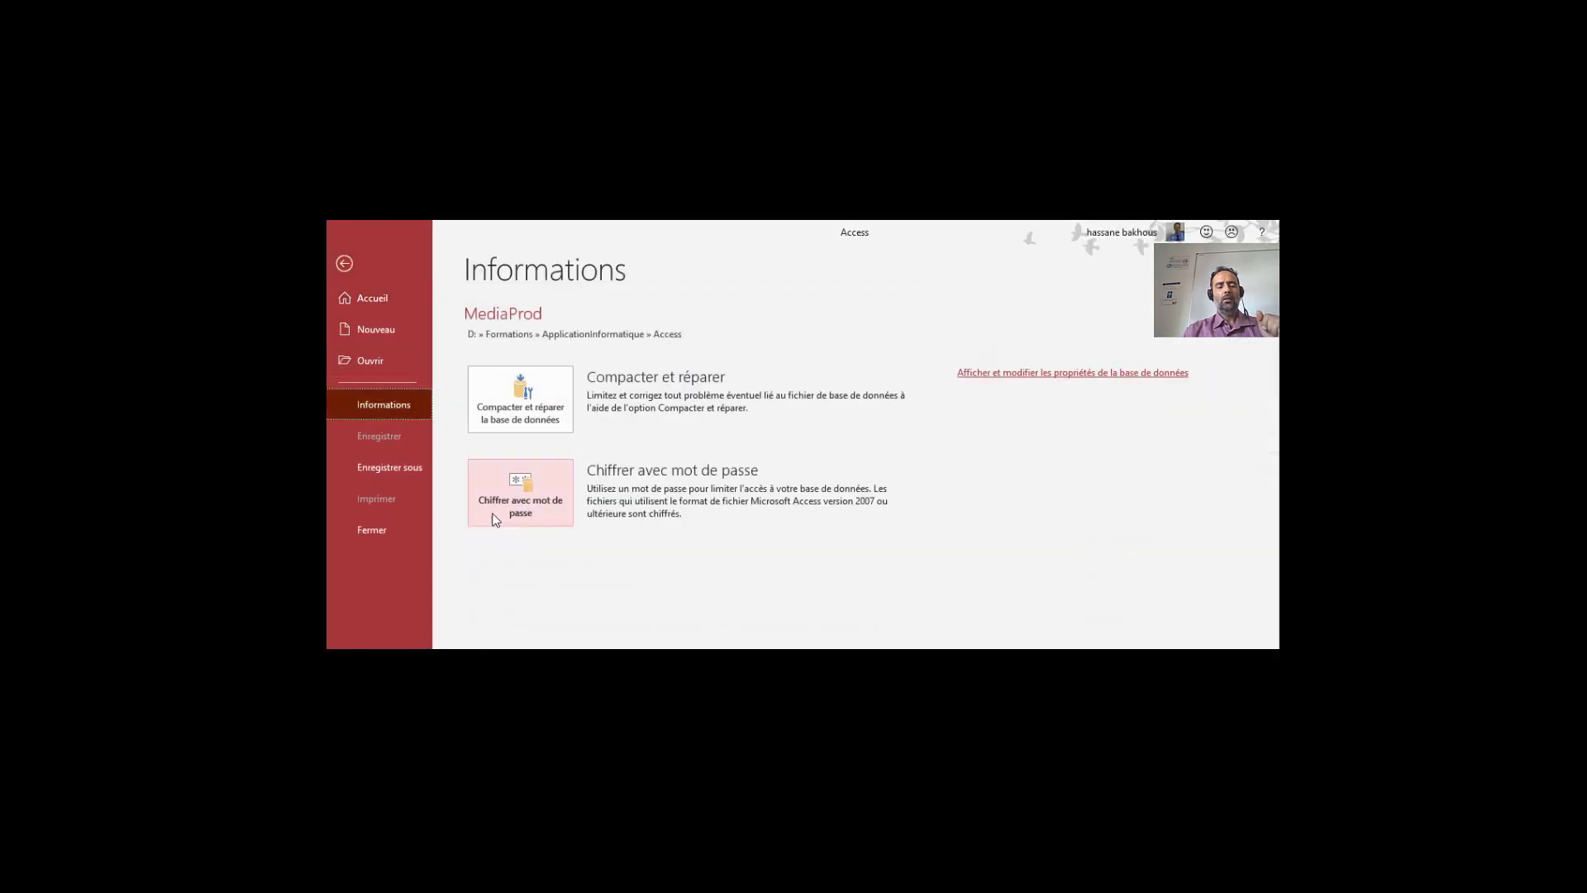
left_click(524, 504)
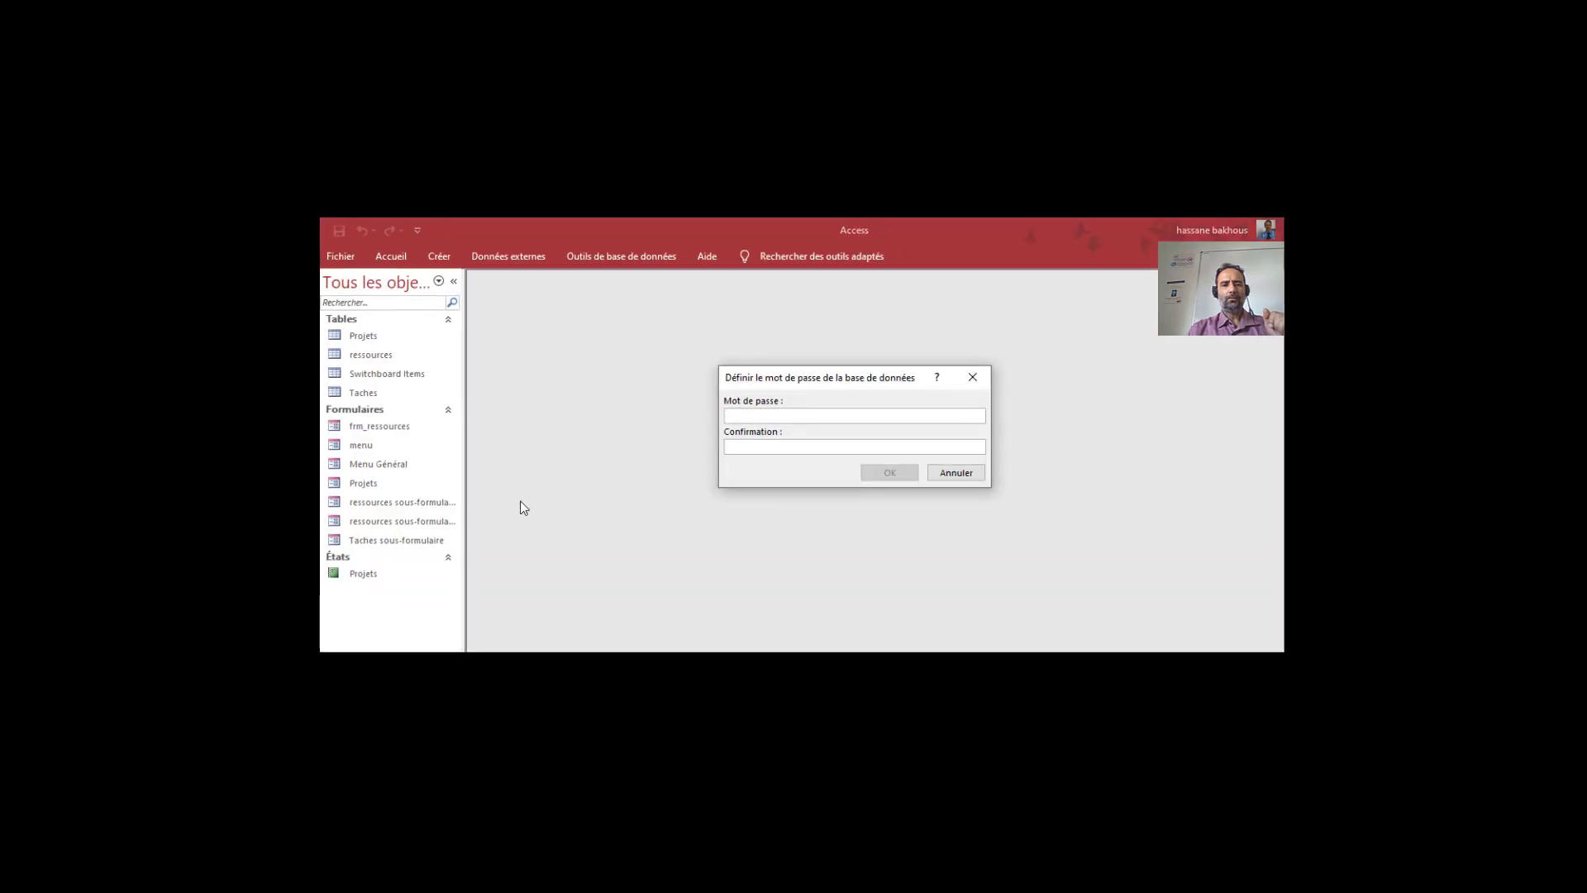
left_click_drag(813, 383, 669, 363)
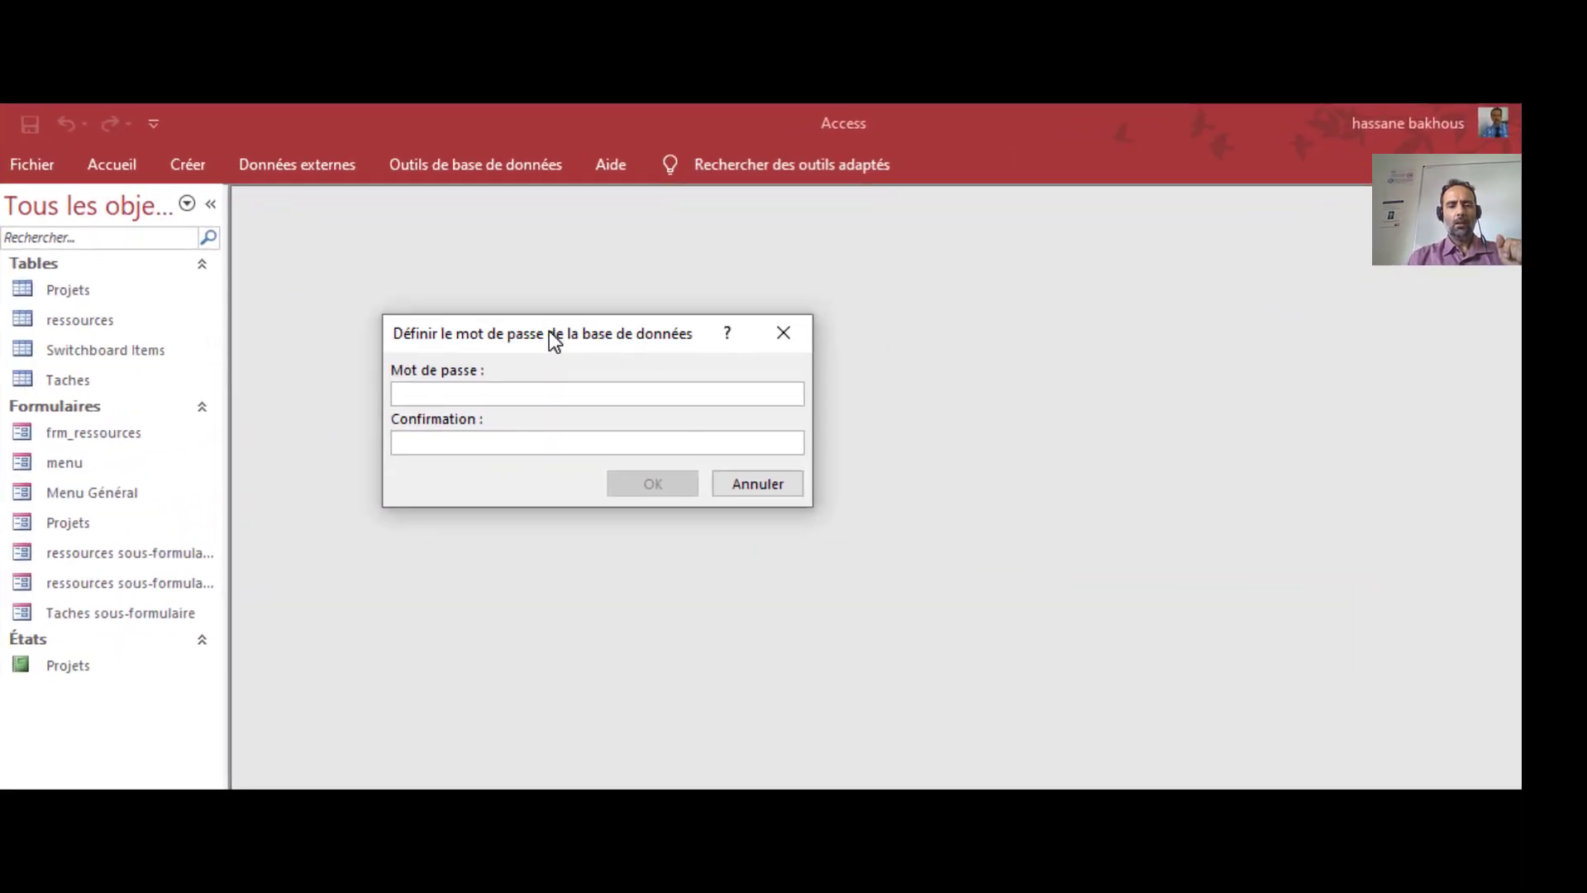
left_click(418, 439)
left_click(418, 393)
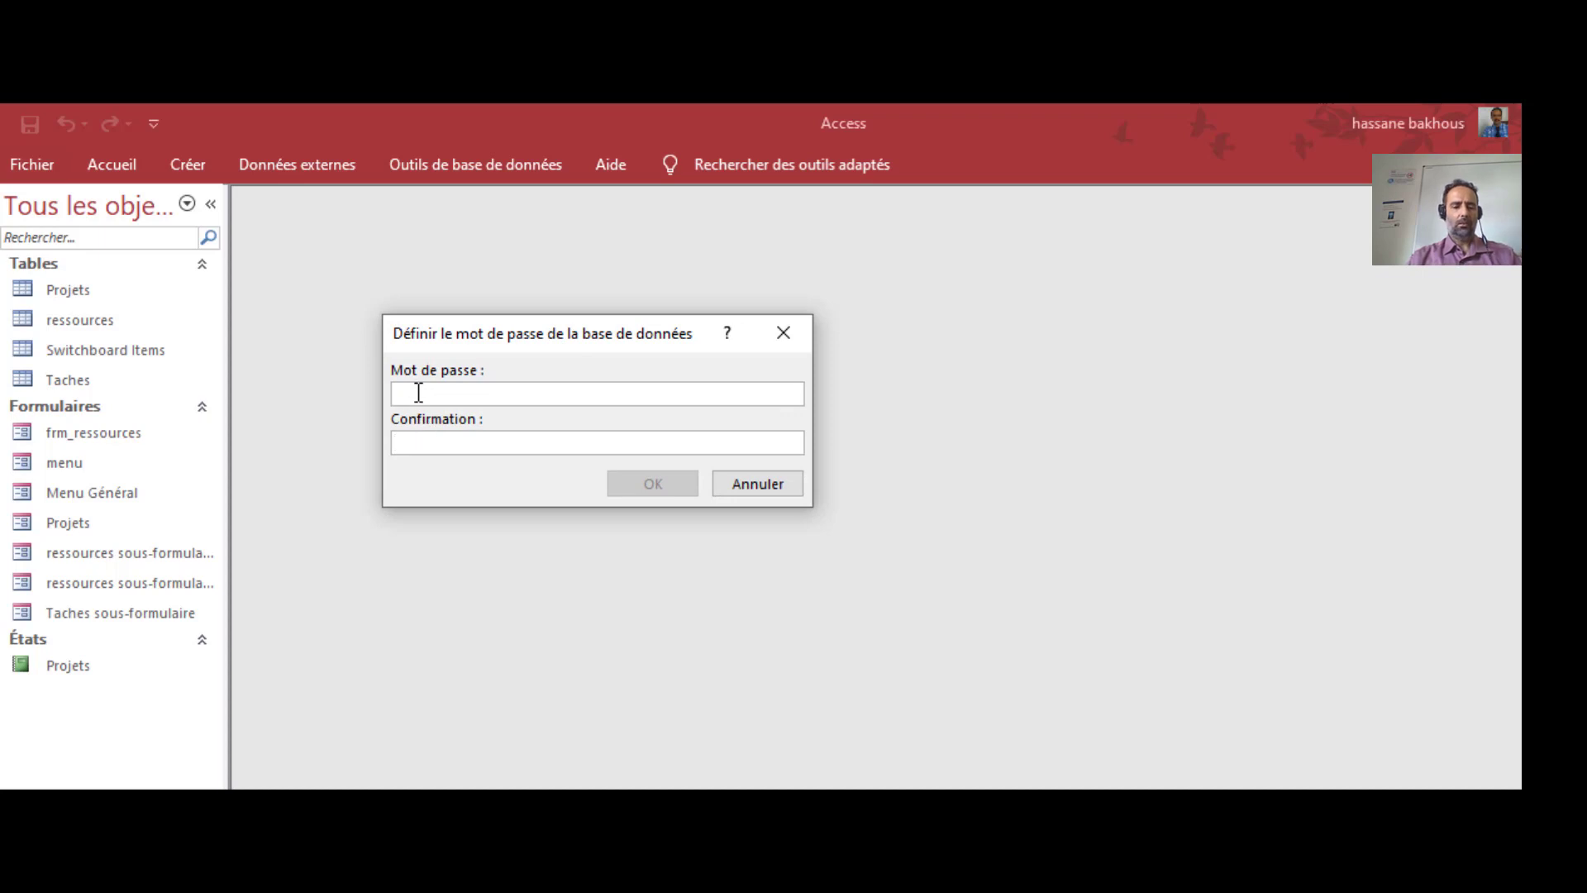
type("1")
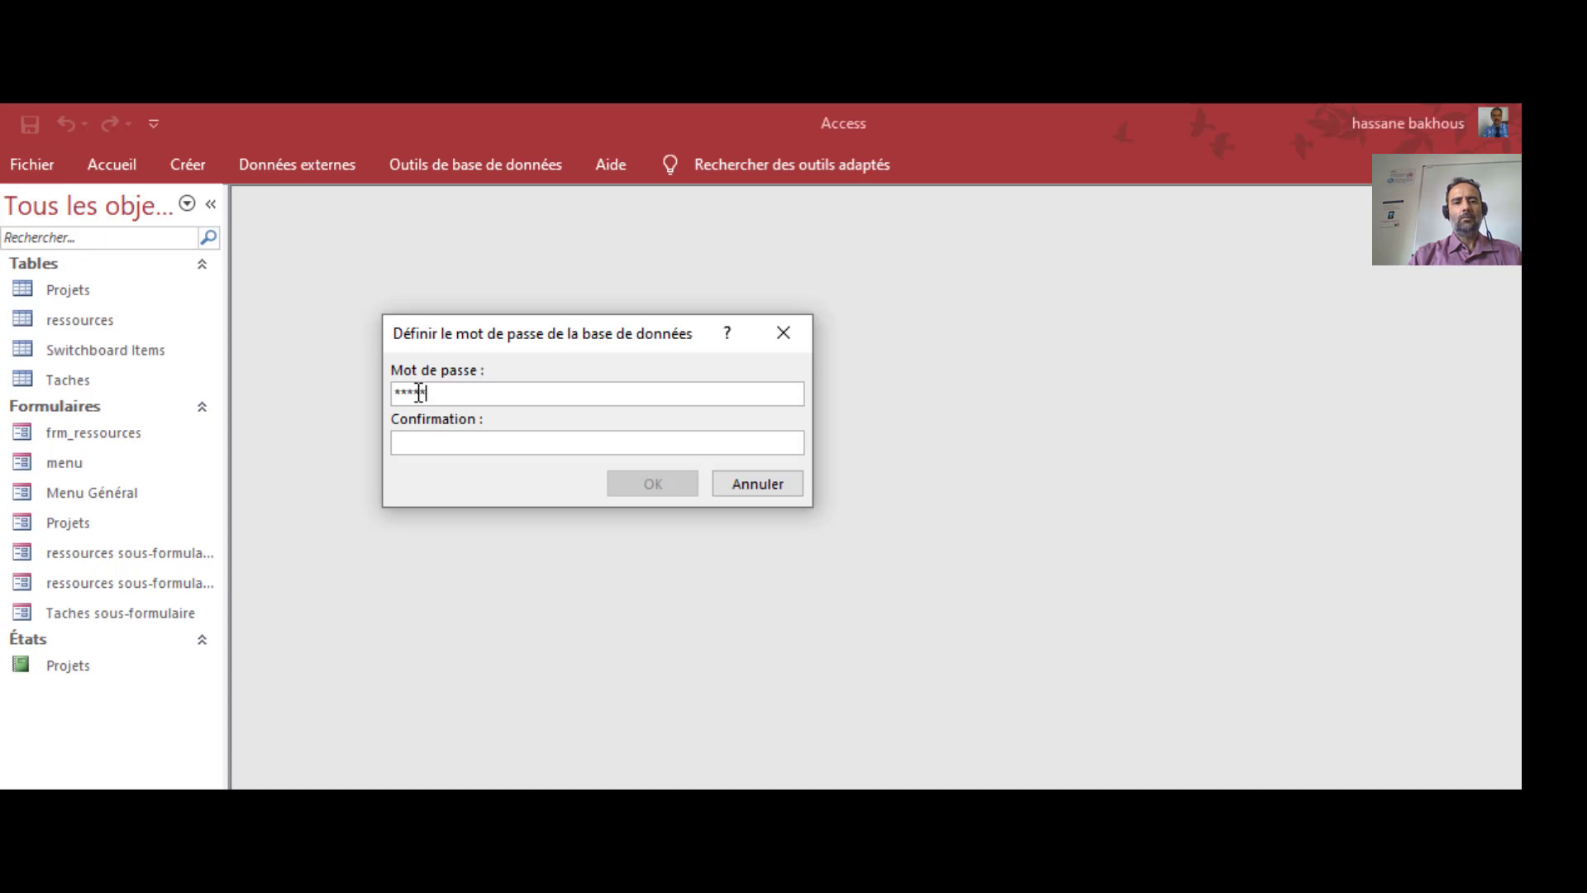
left_click(500, 439)
type("1")
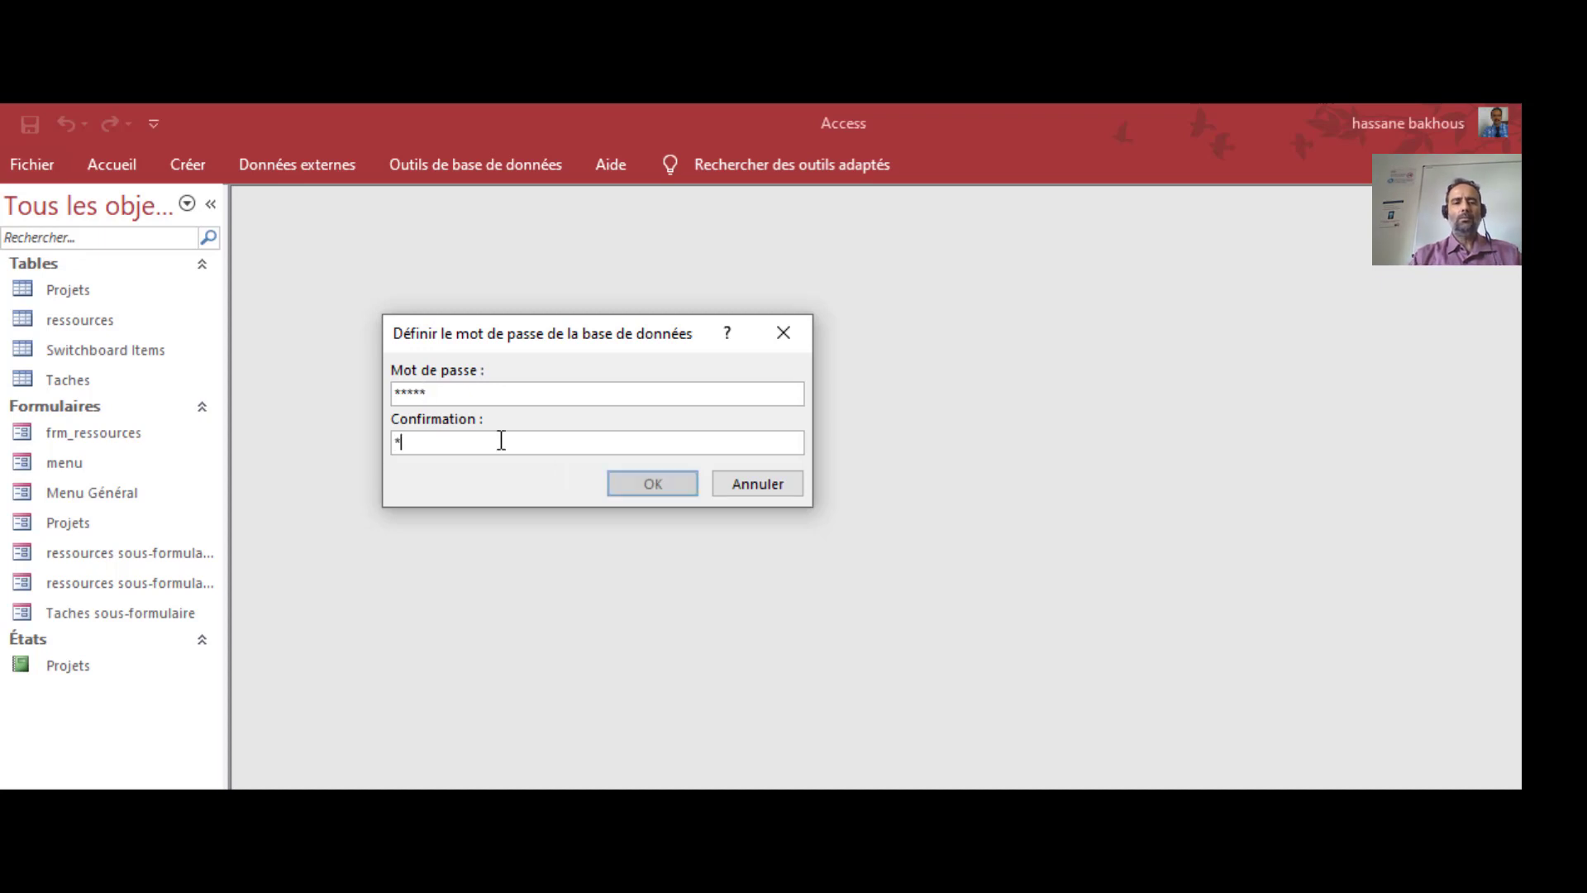
type("2345")
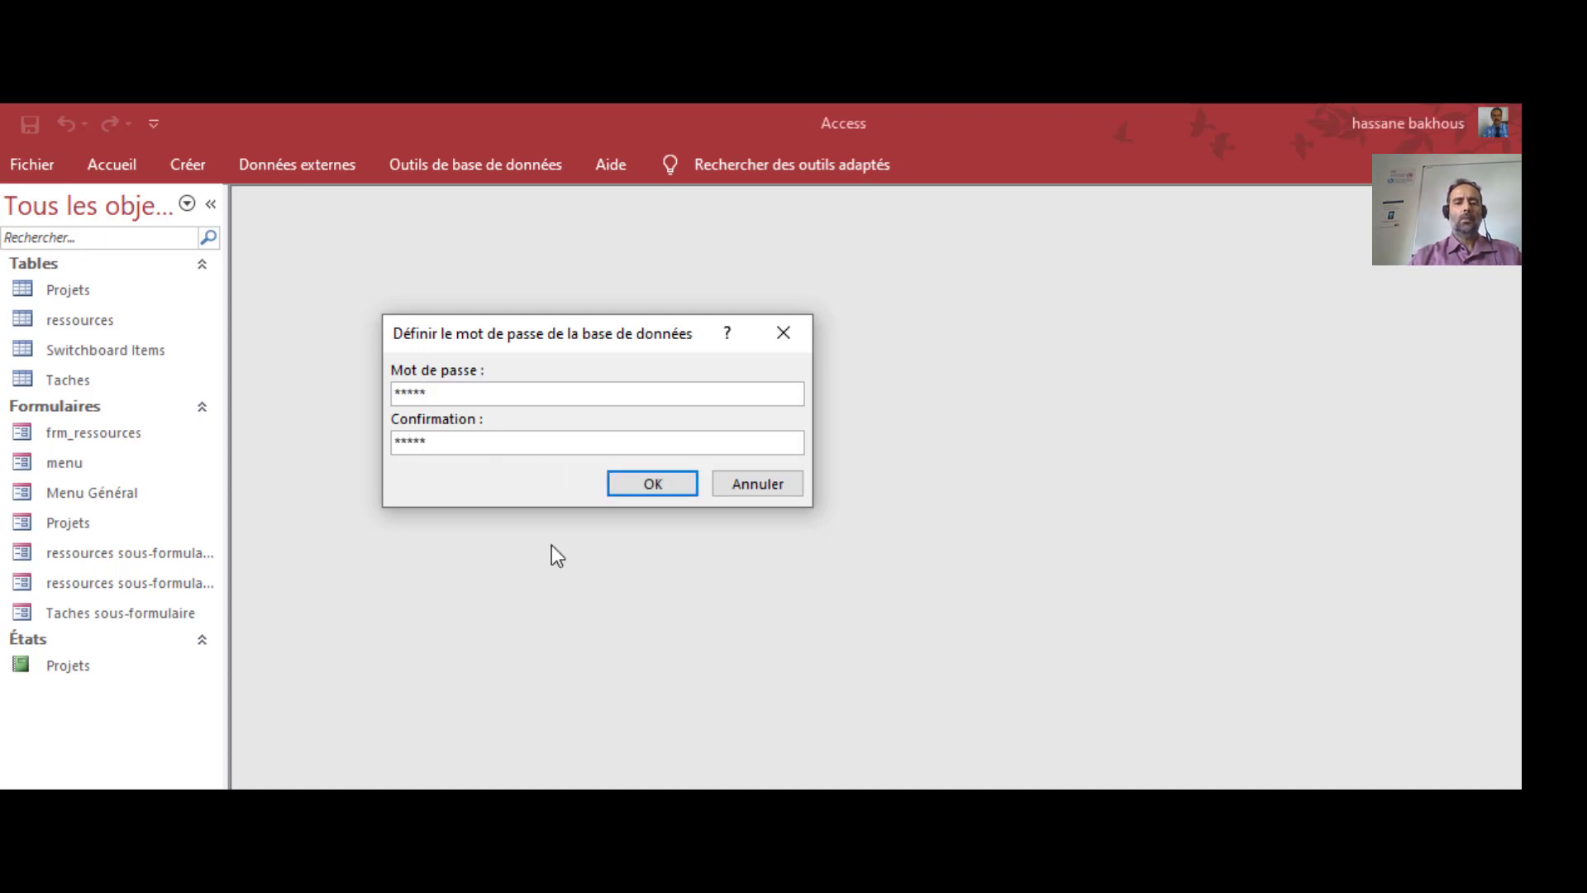
left_click(668, 491)
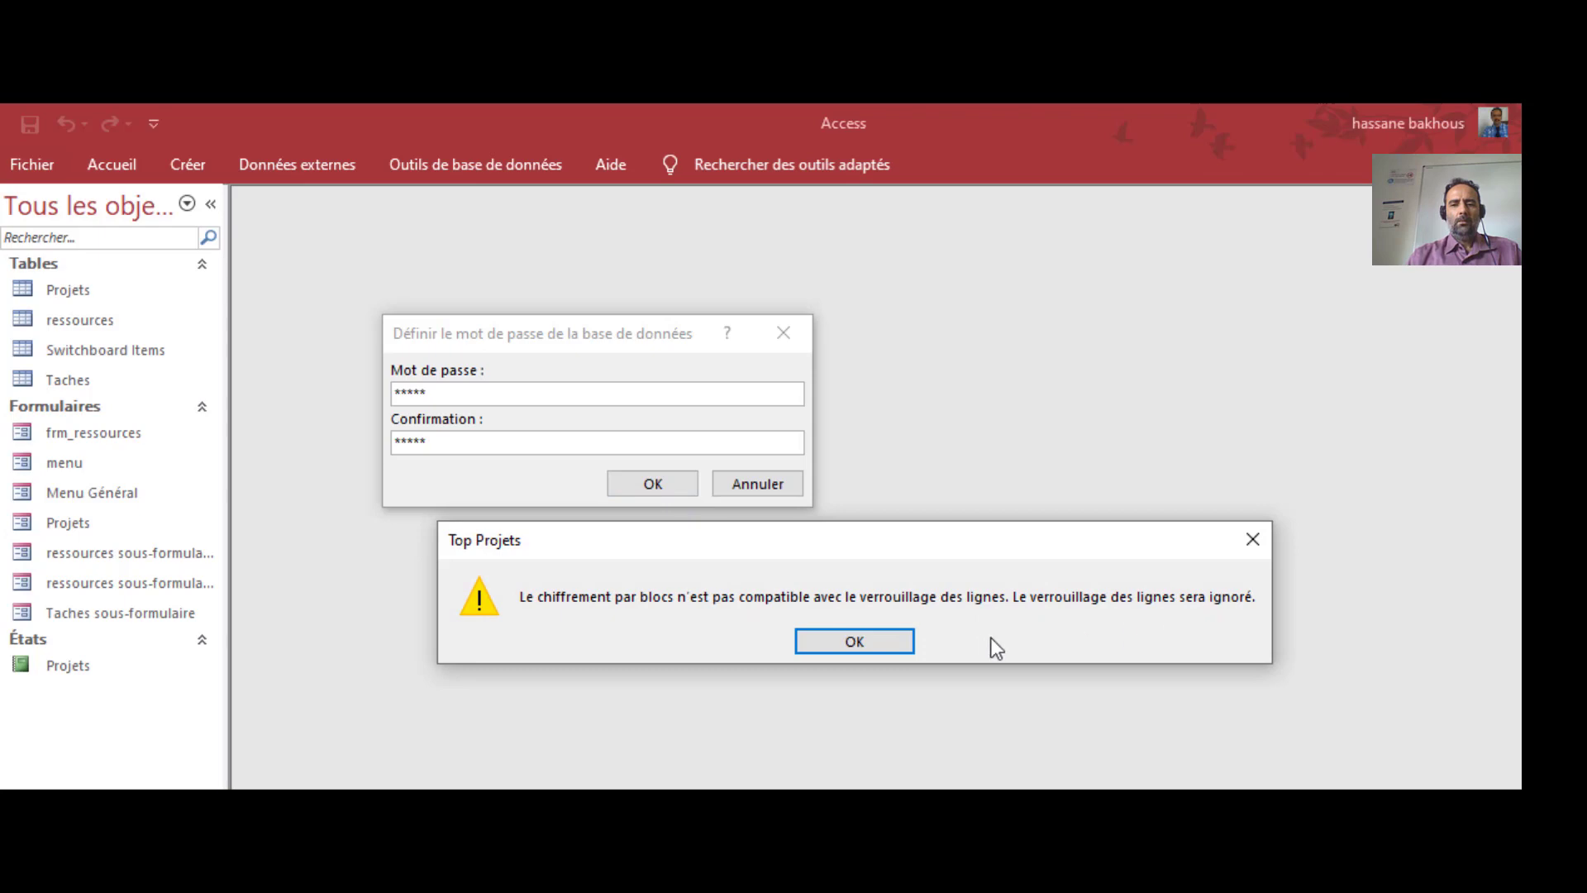
left_click(872, 641)
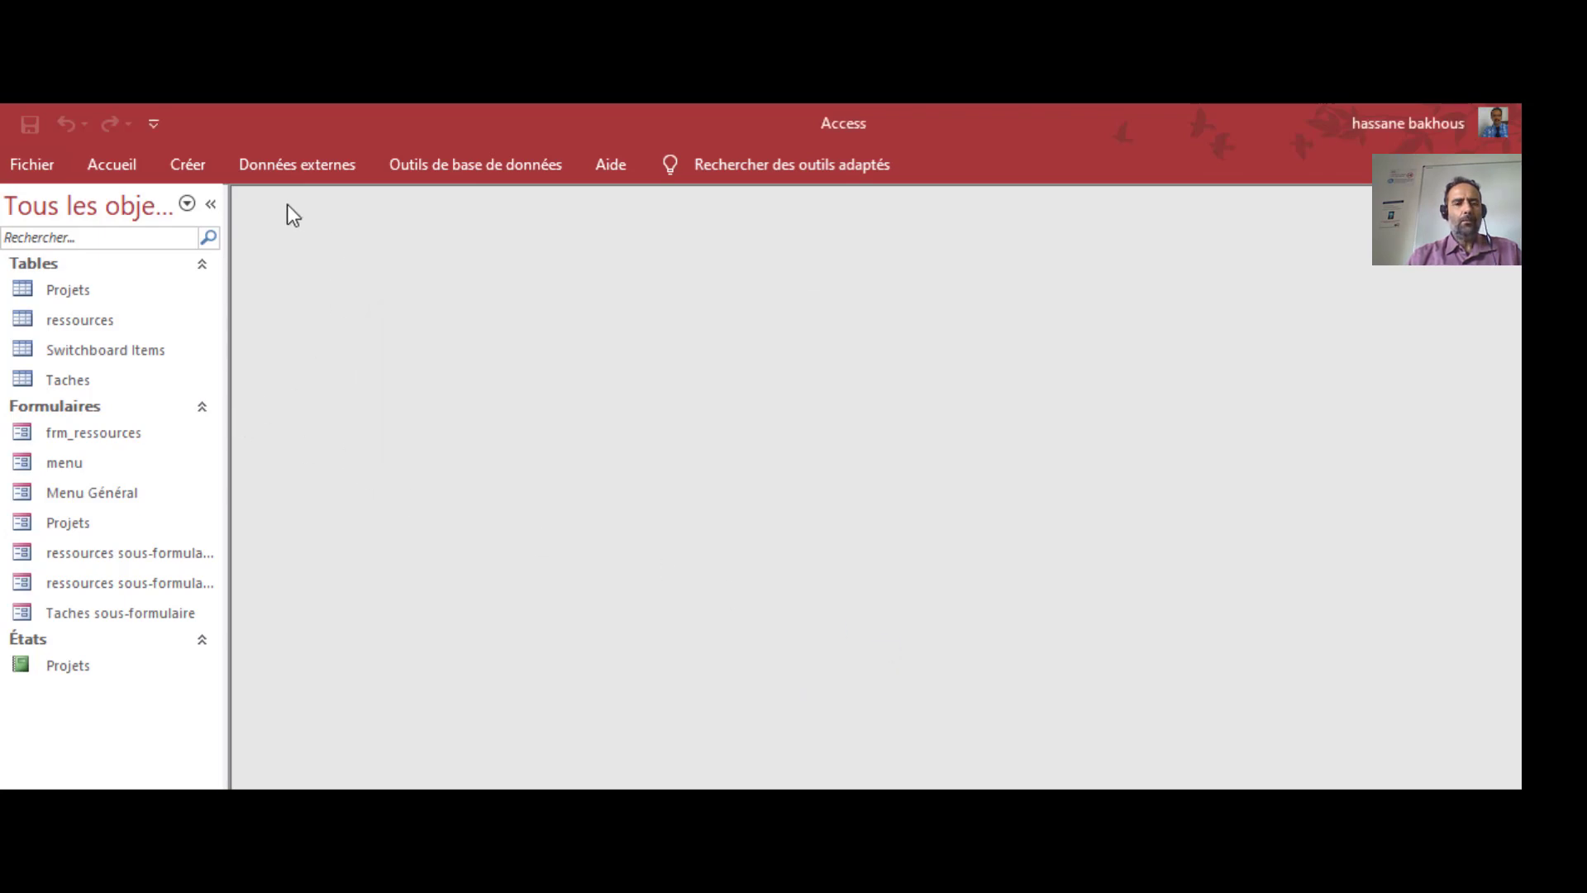
left_click(42, 160)
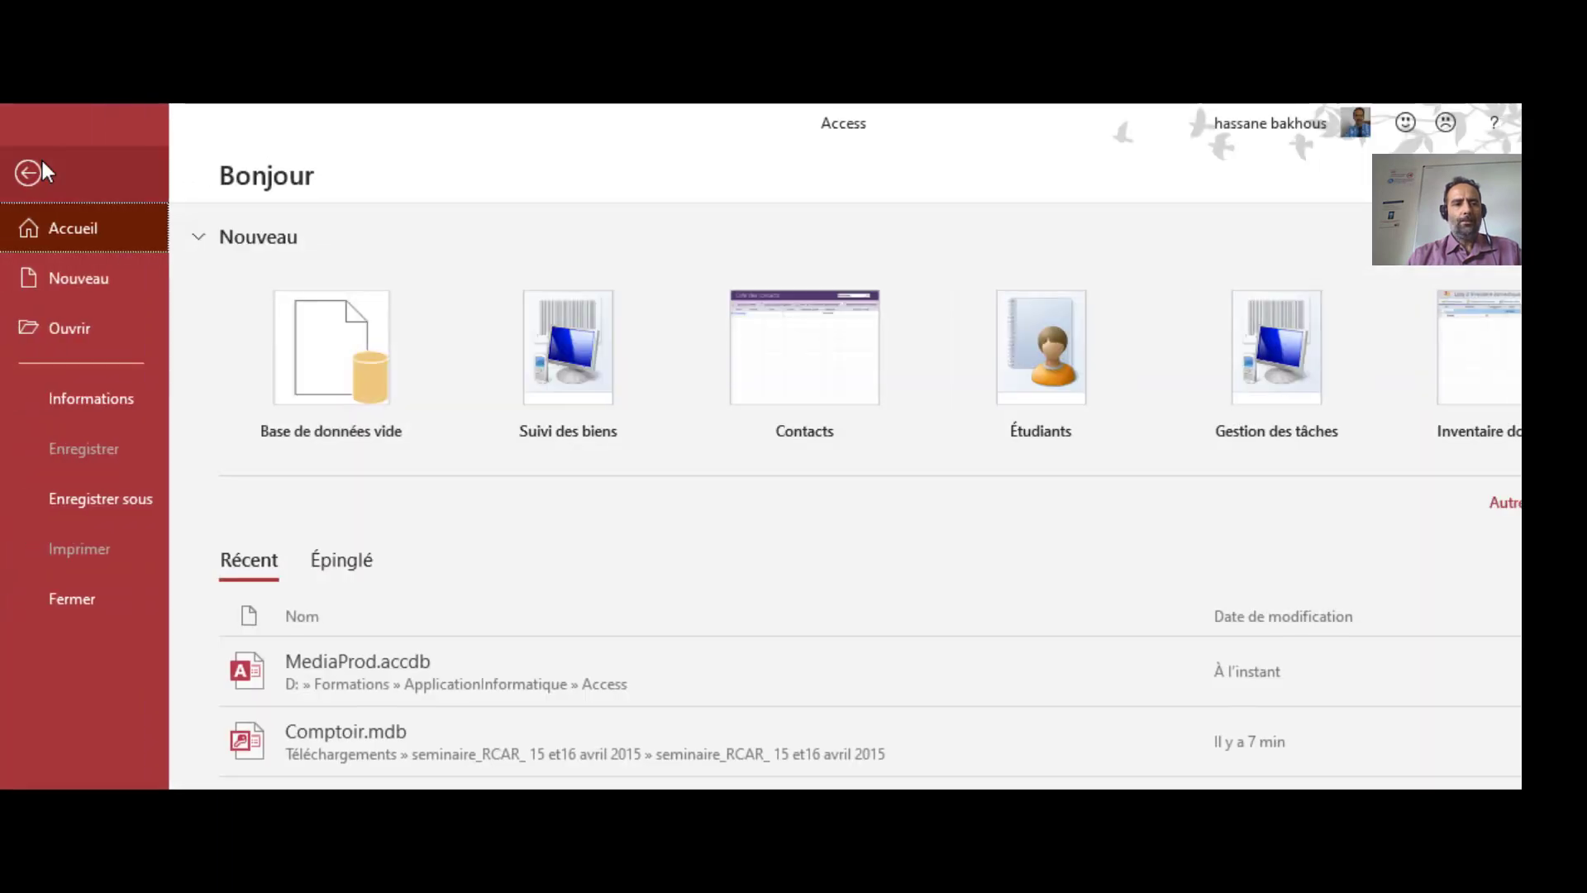
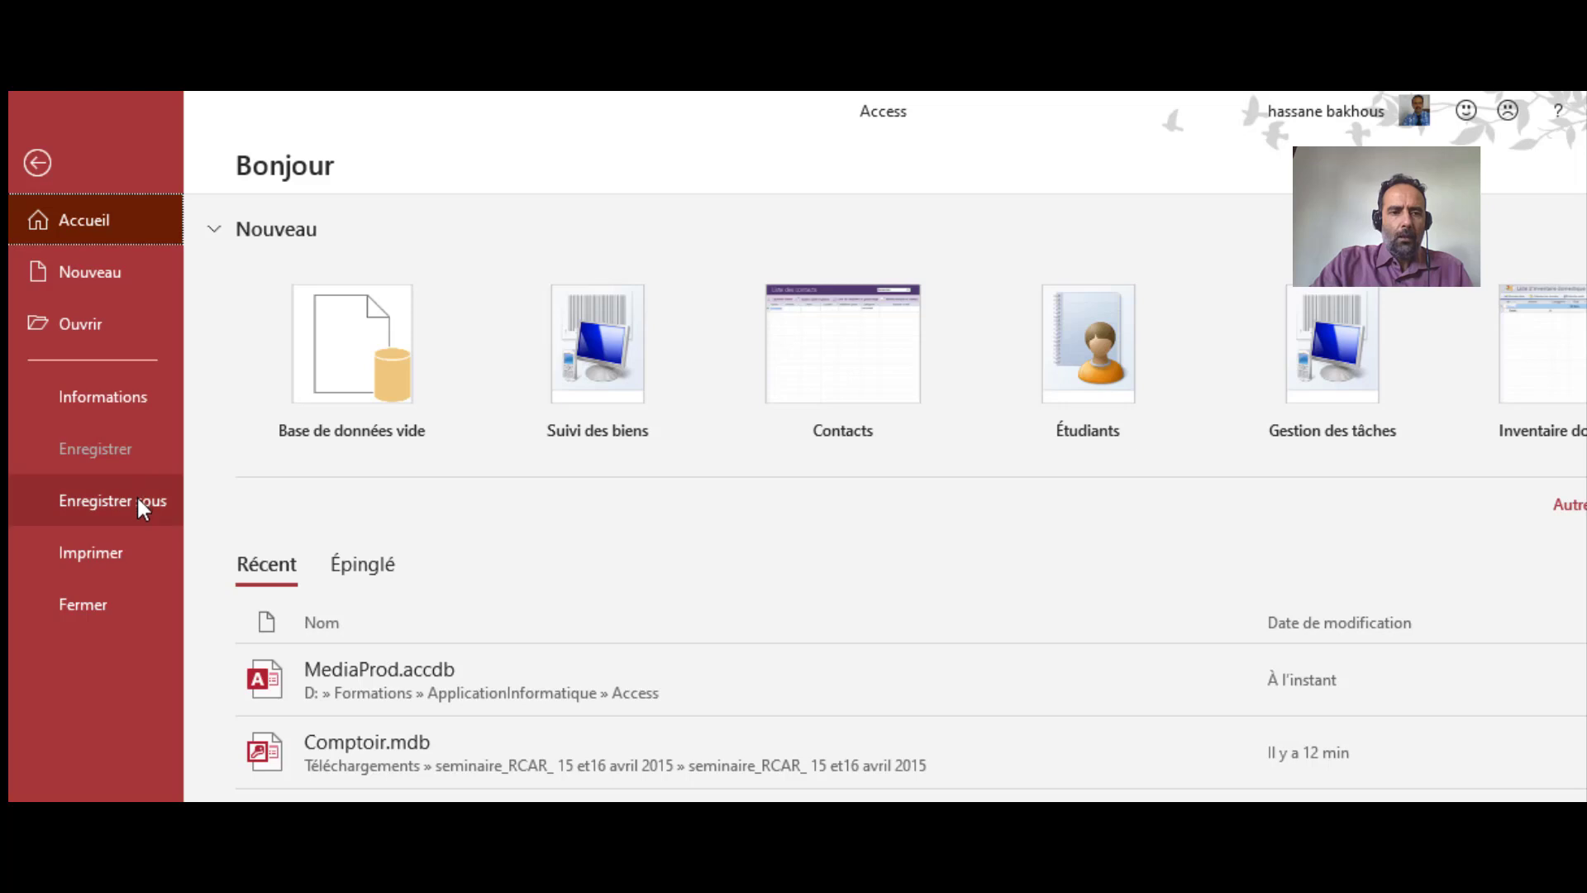
Open MediaProd's properties dialog from the Informations page and reposition it
left_click(130, 408)
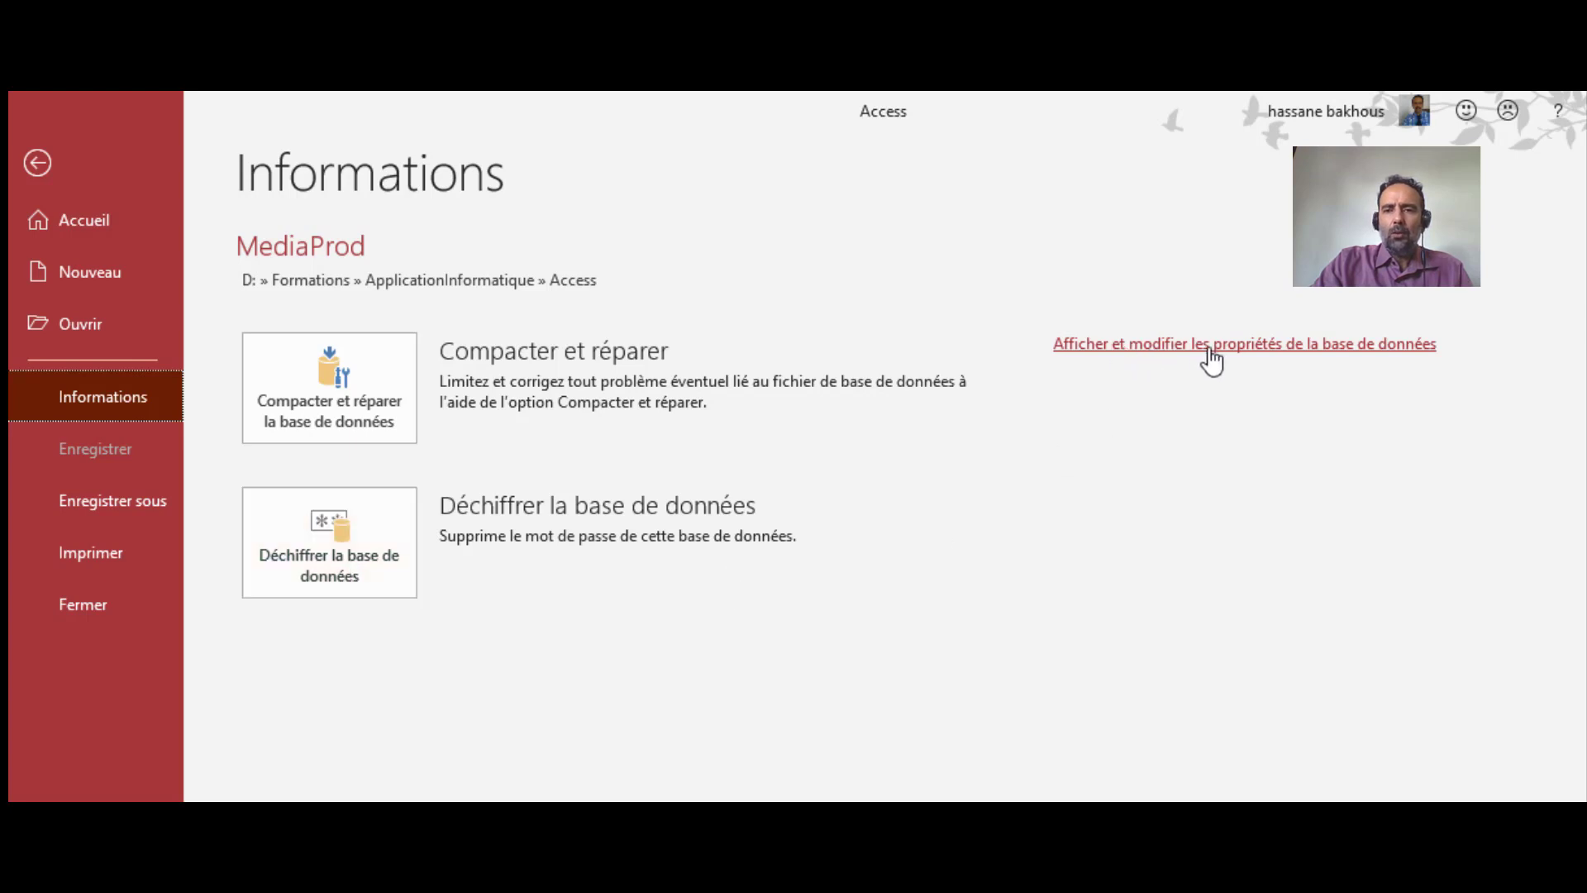
left_click(1236, 347)
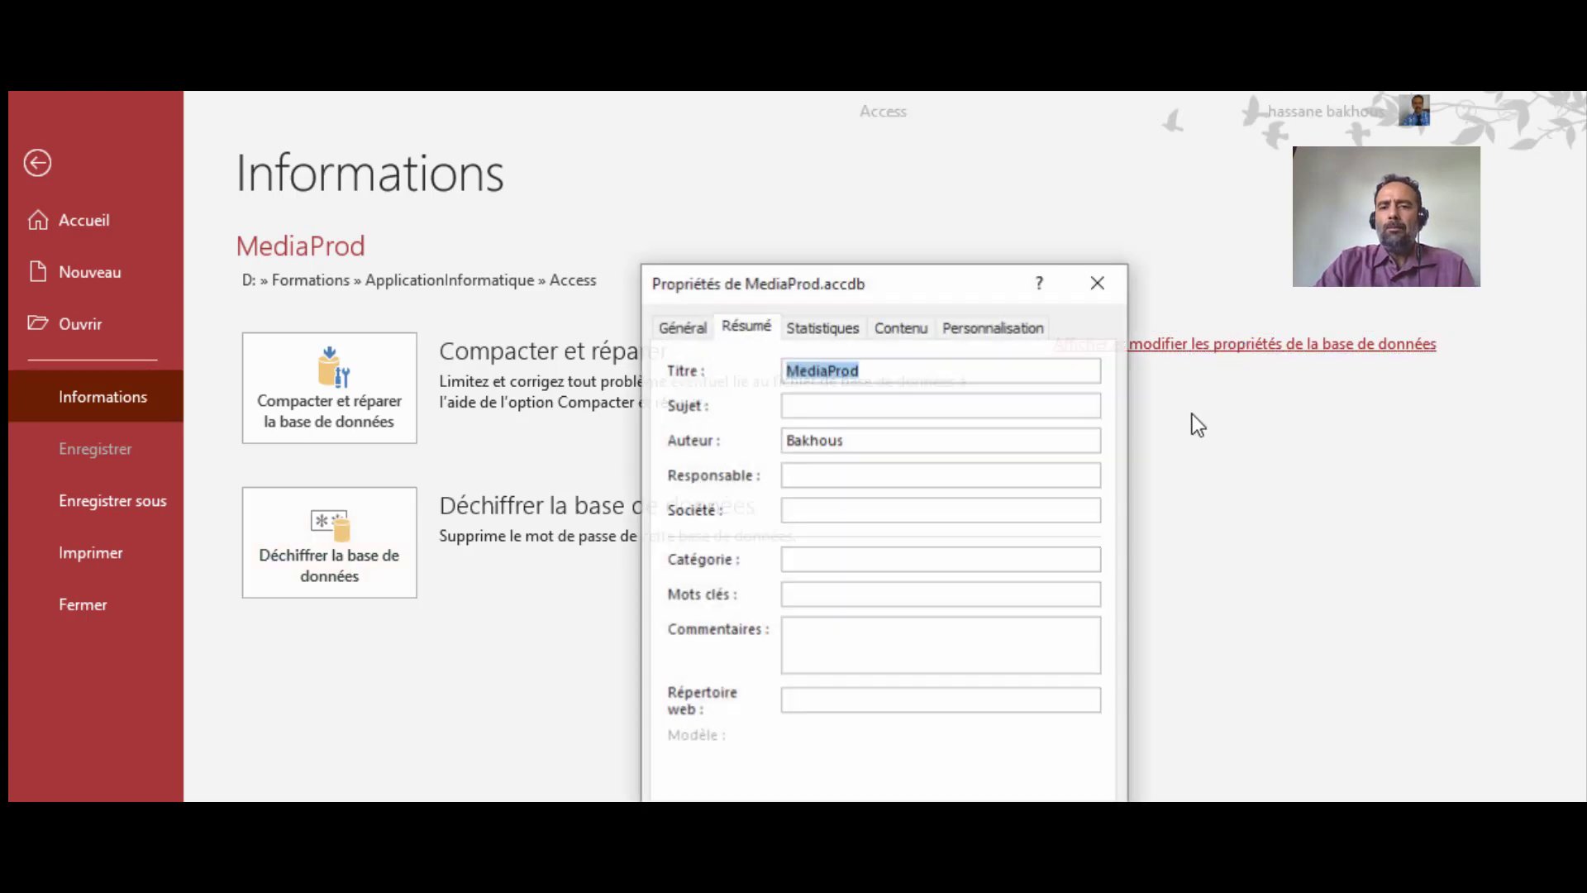
left_click_drag(949, 286, 667, 192)
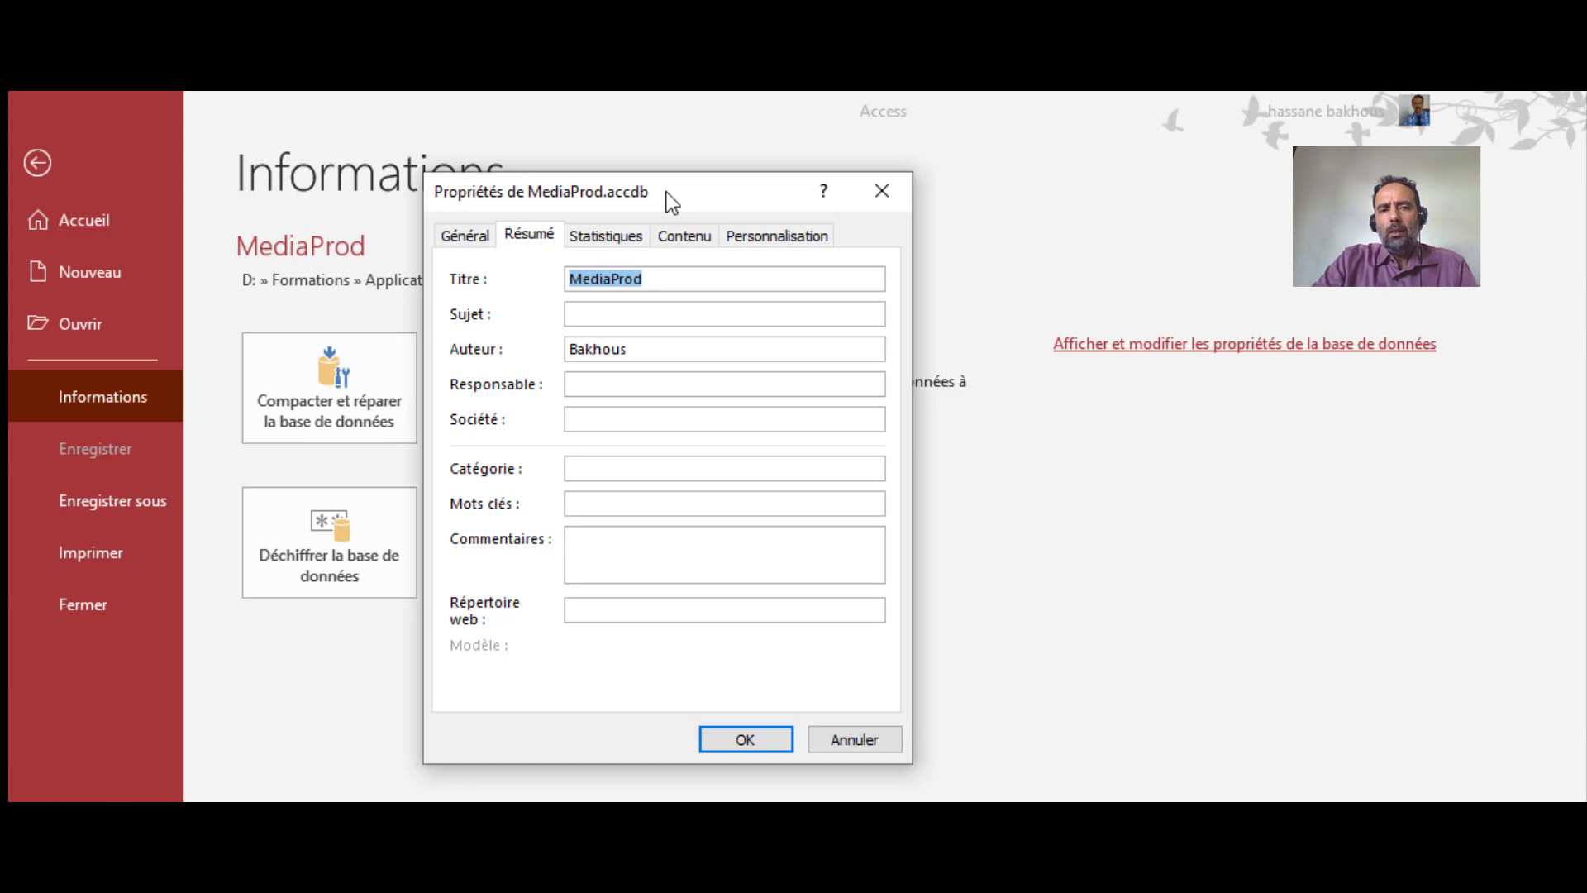
left_click(655, 280)
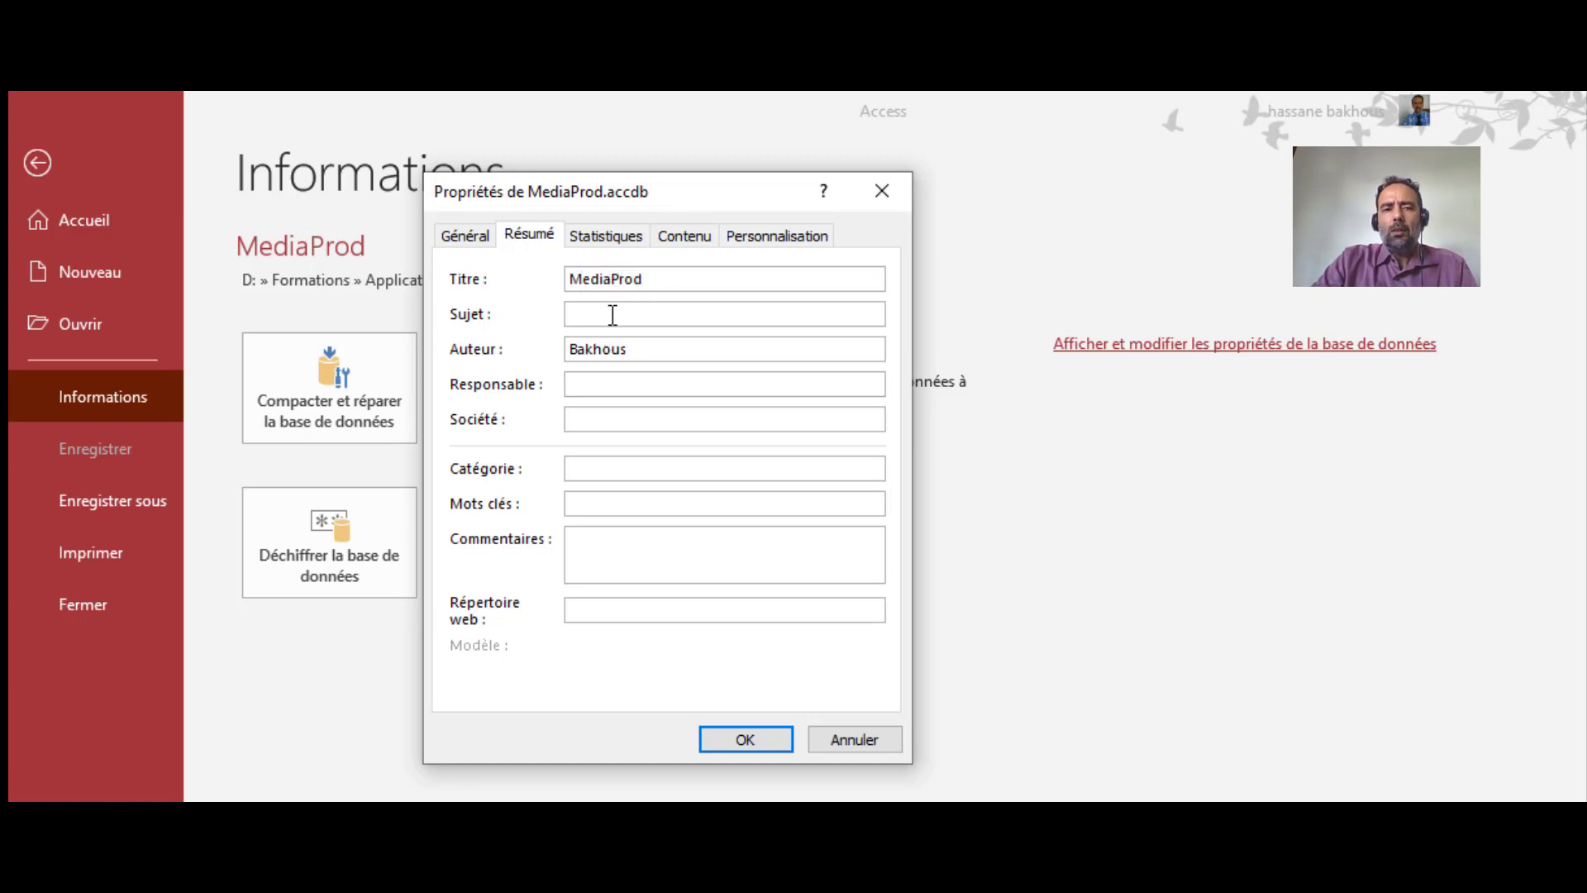
On Résumé, enter subject 'Application de gestion de projets', the manager's name, category Gestion, keywords Informatique; Cinema
left_click(613, 314)
type("Appli")
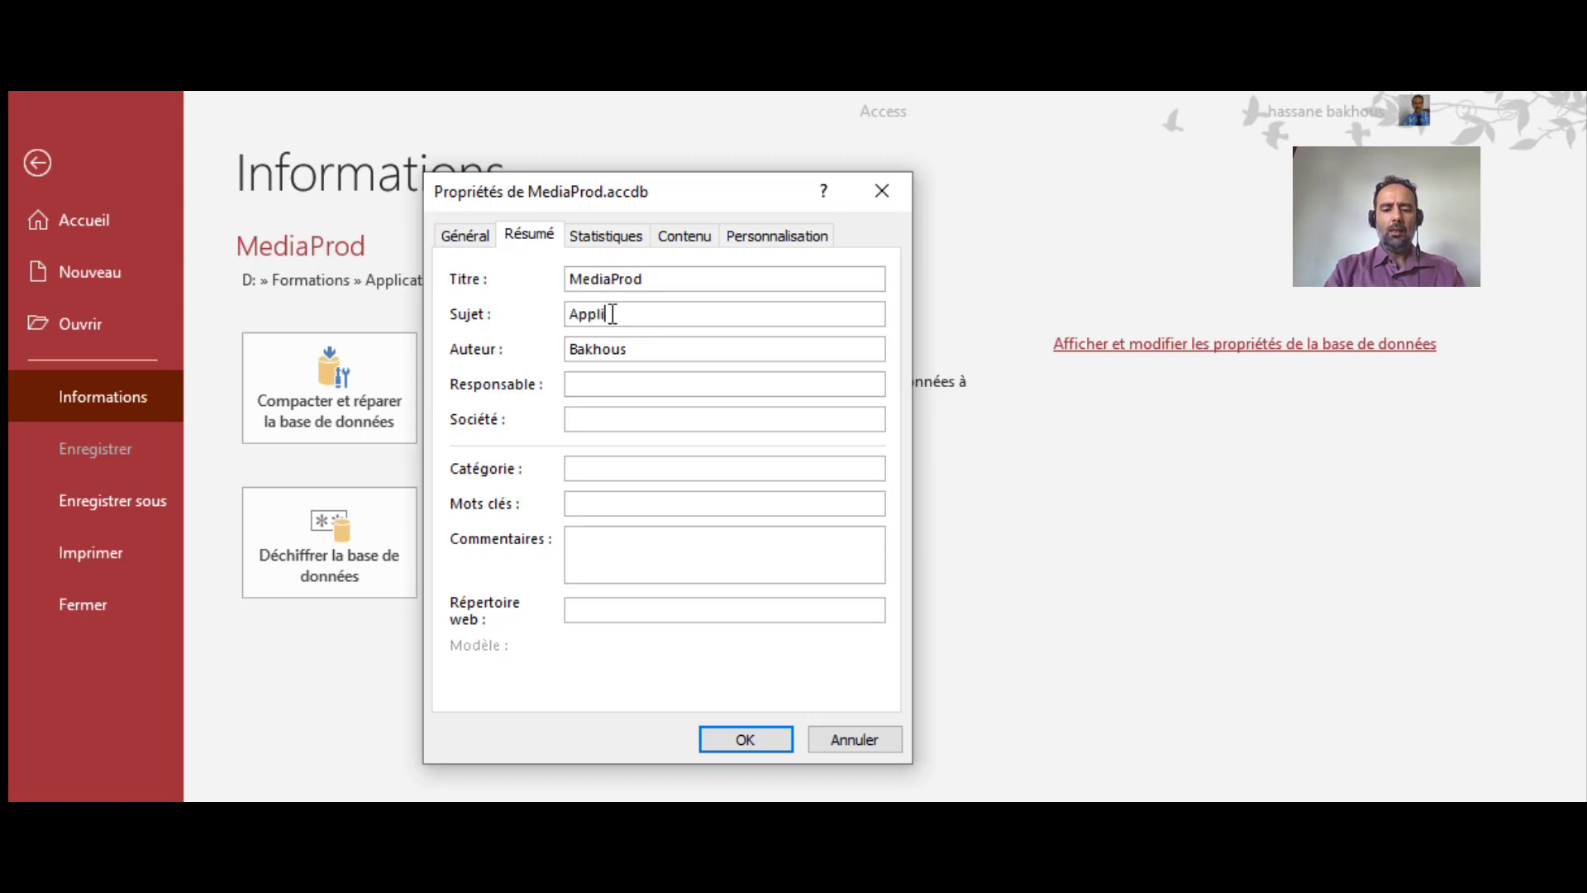
type("cation de ge")
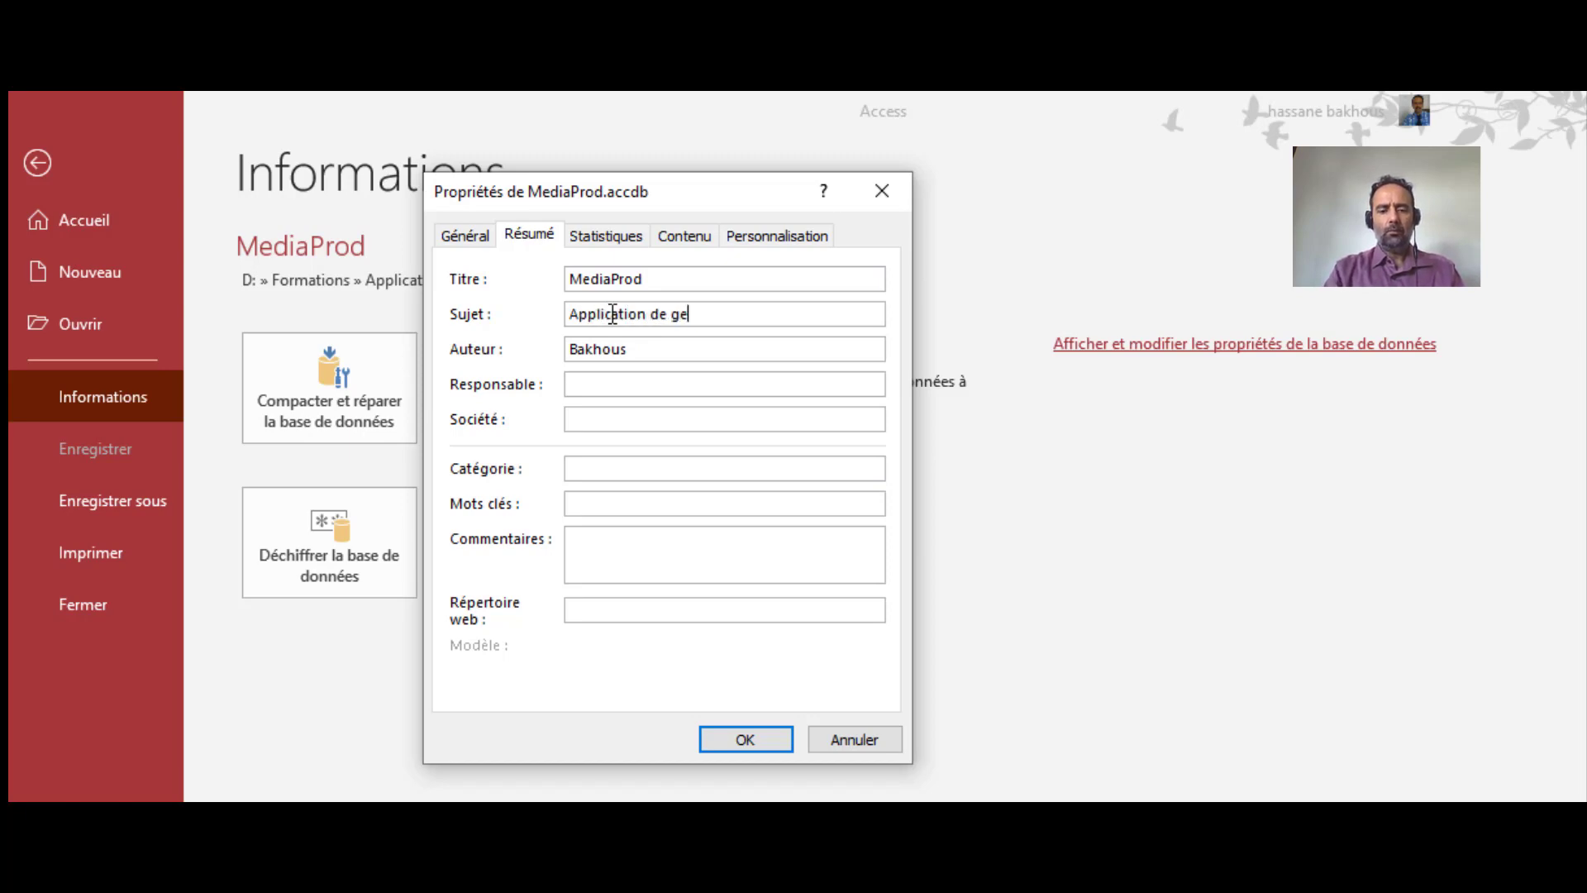
type("stion de projets")
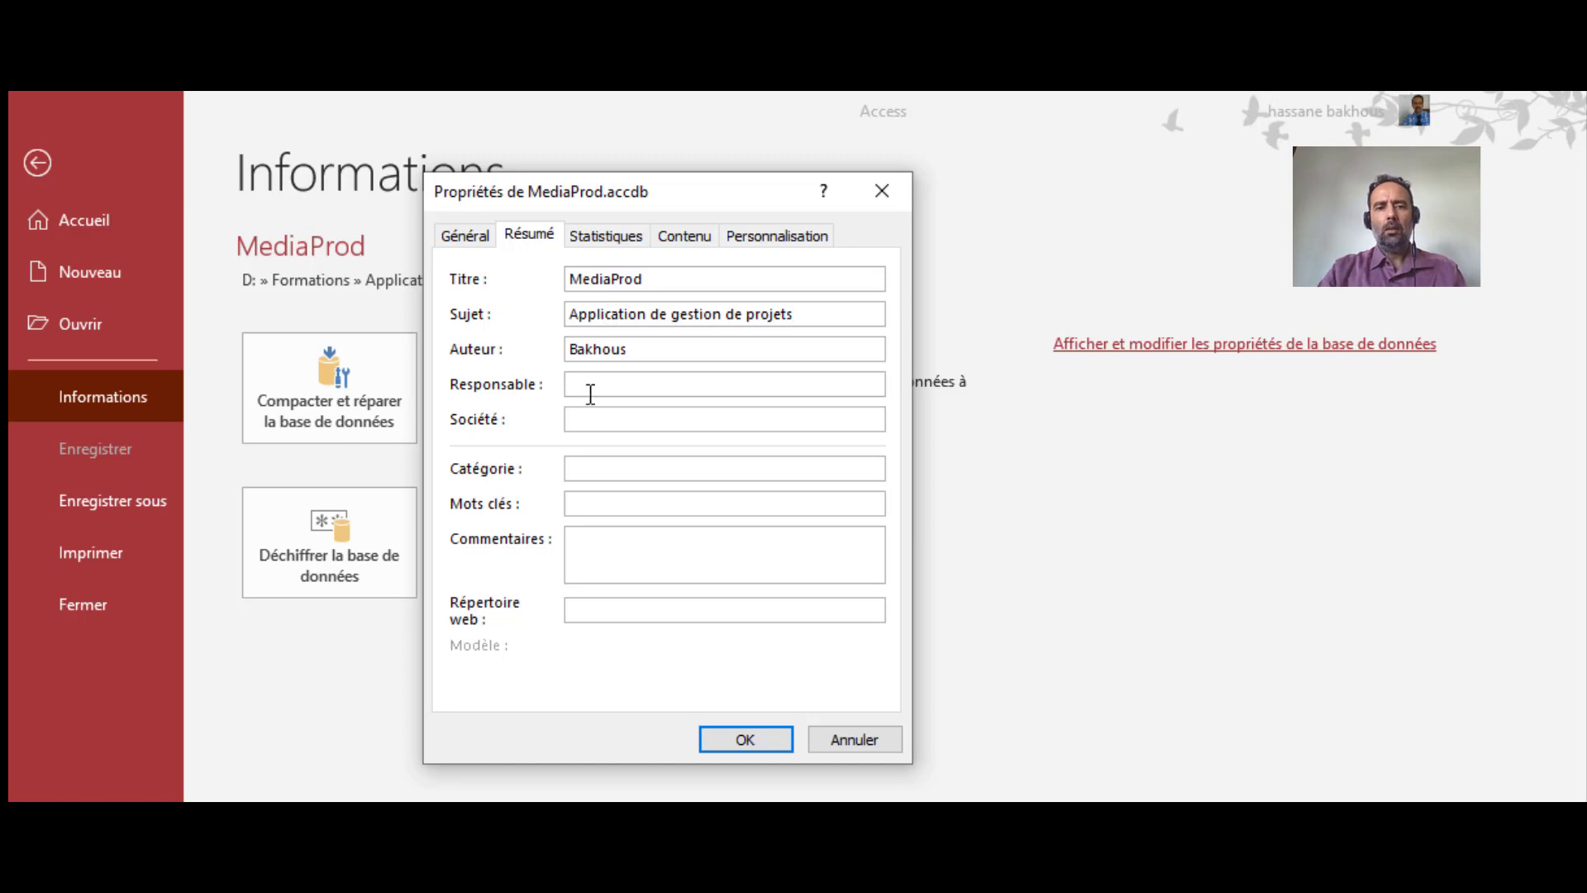
left_click(633, 387)
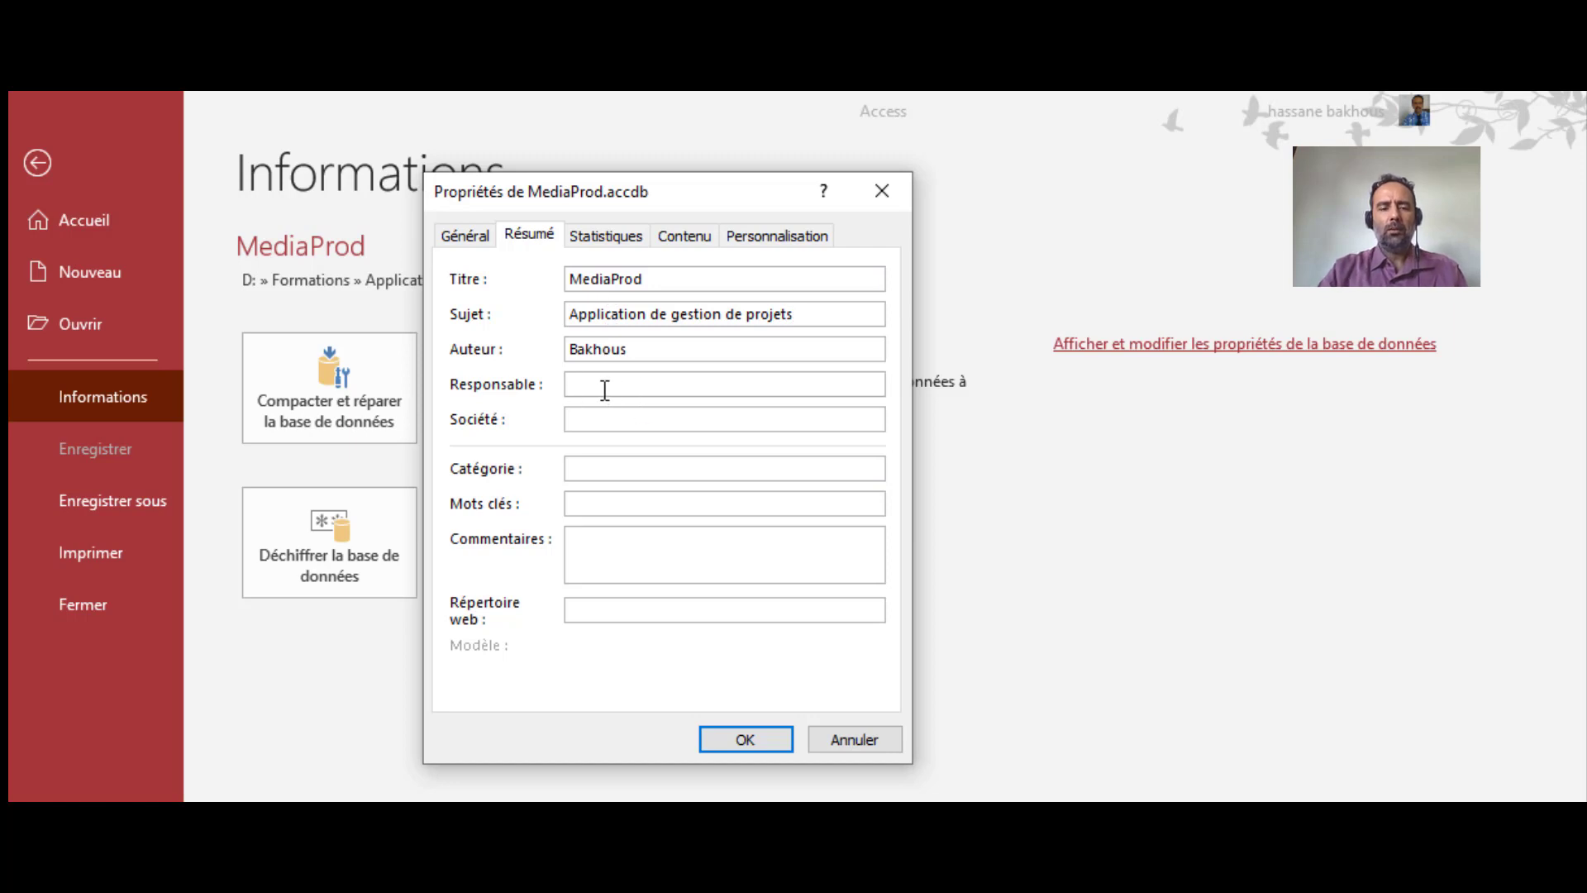
type("Hassane")
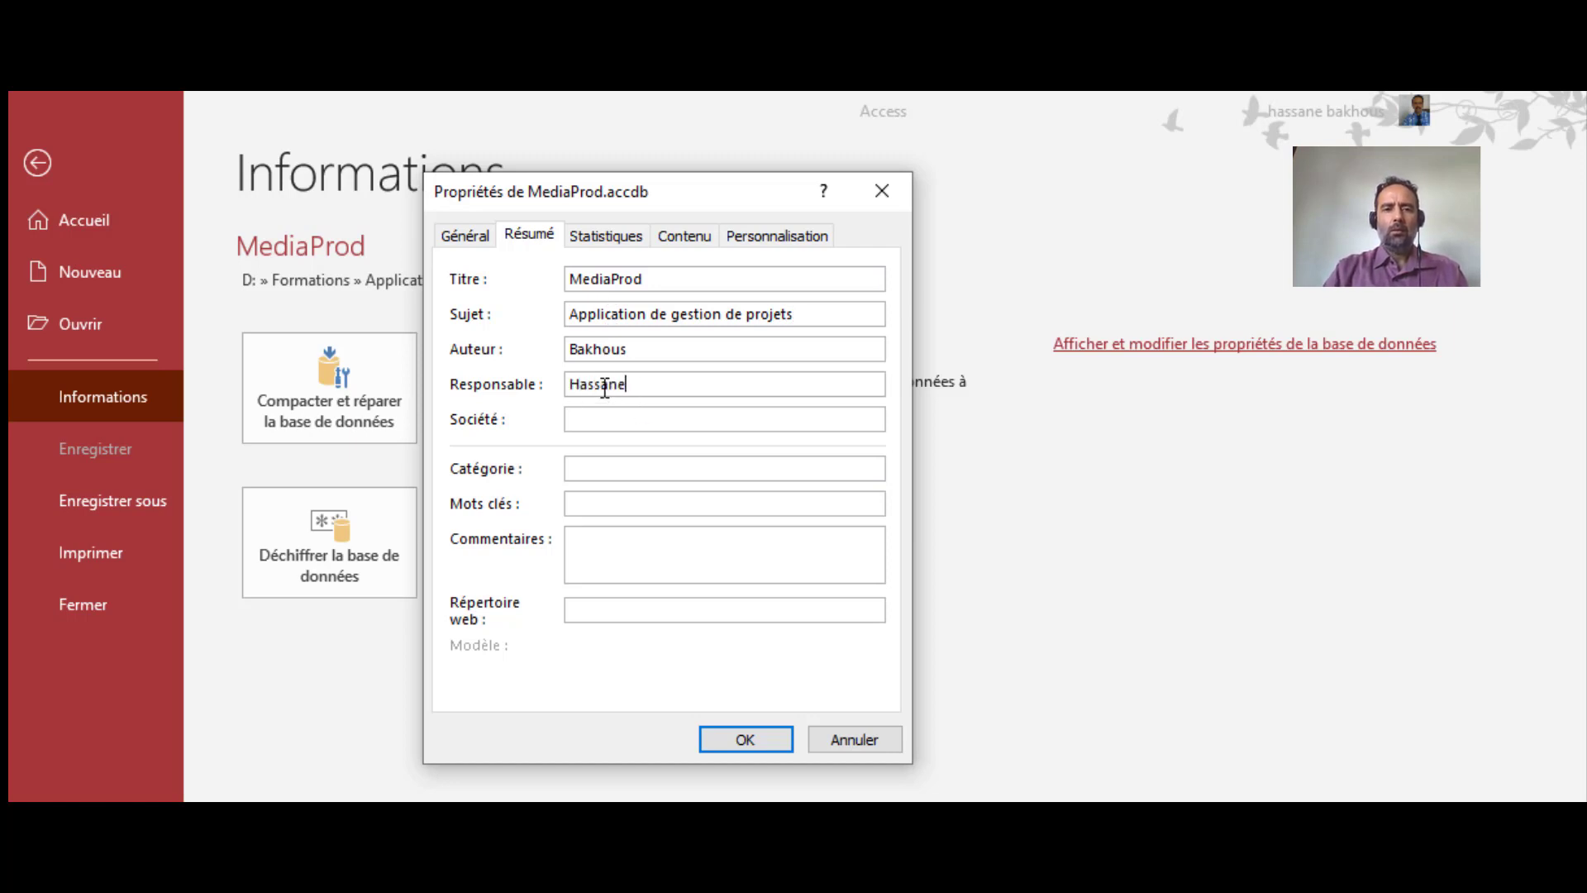
left_click(656, 418)
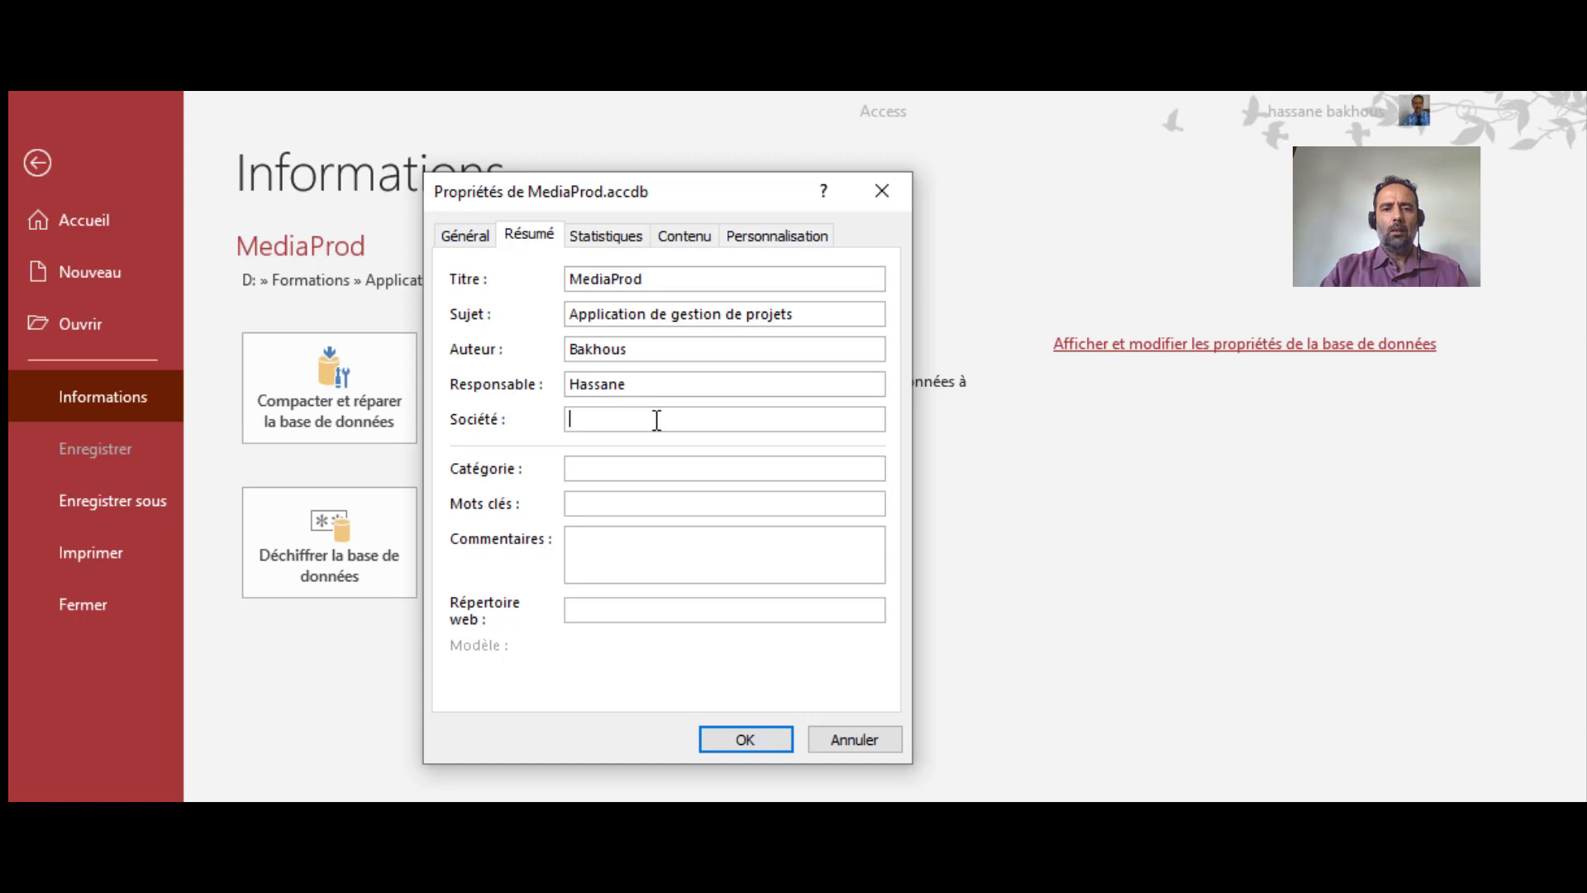
left_click(604, 468)
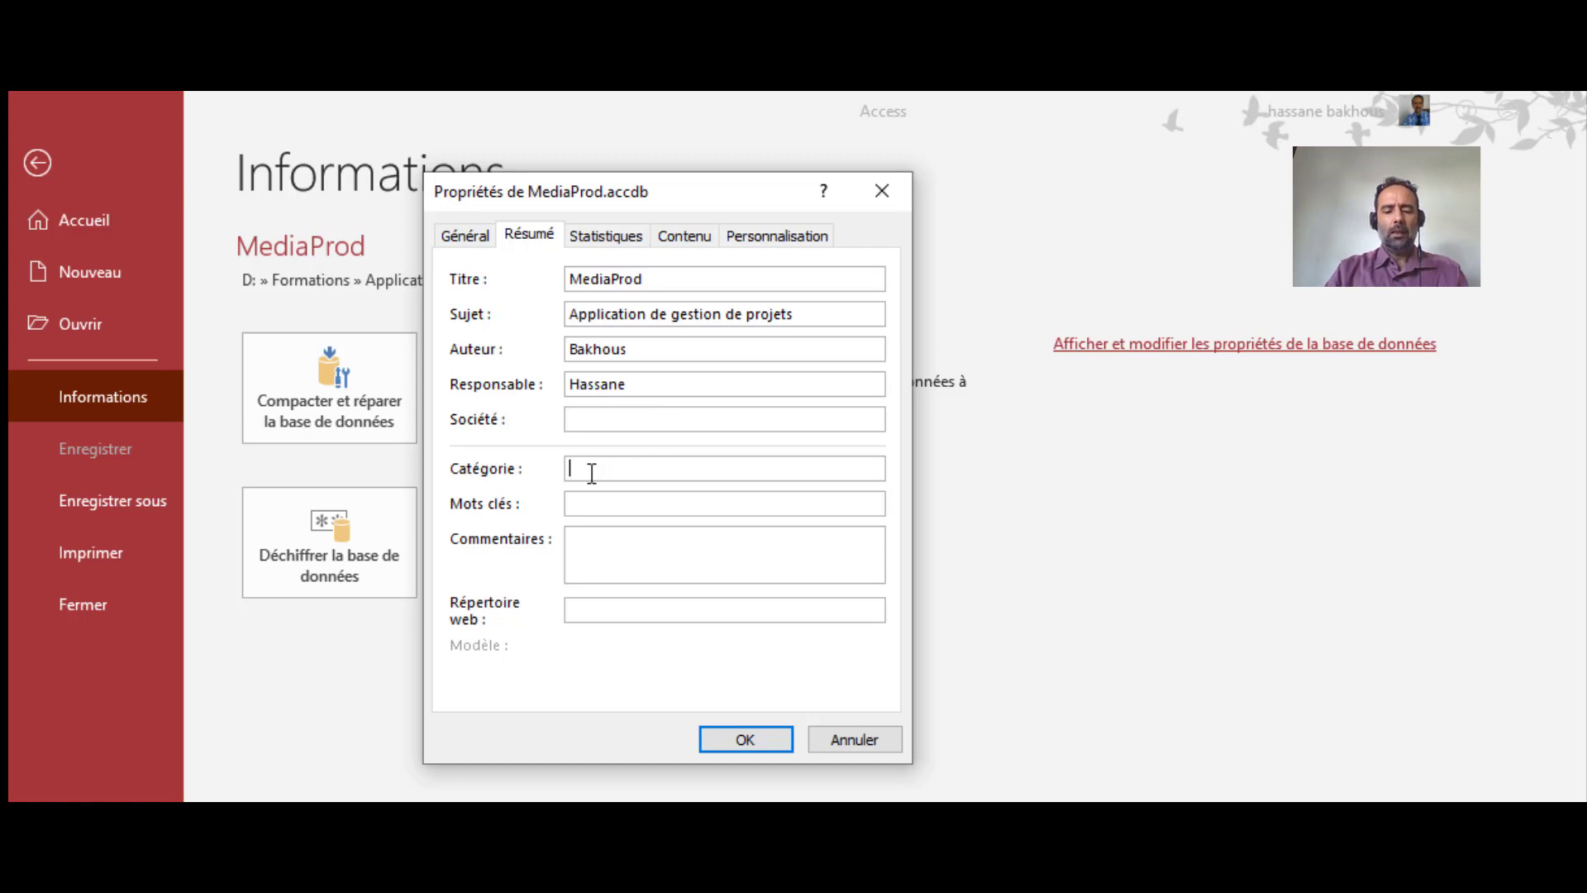
type("Gestion")
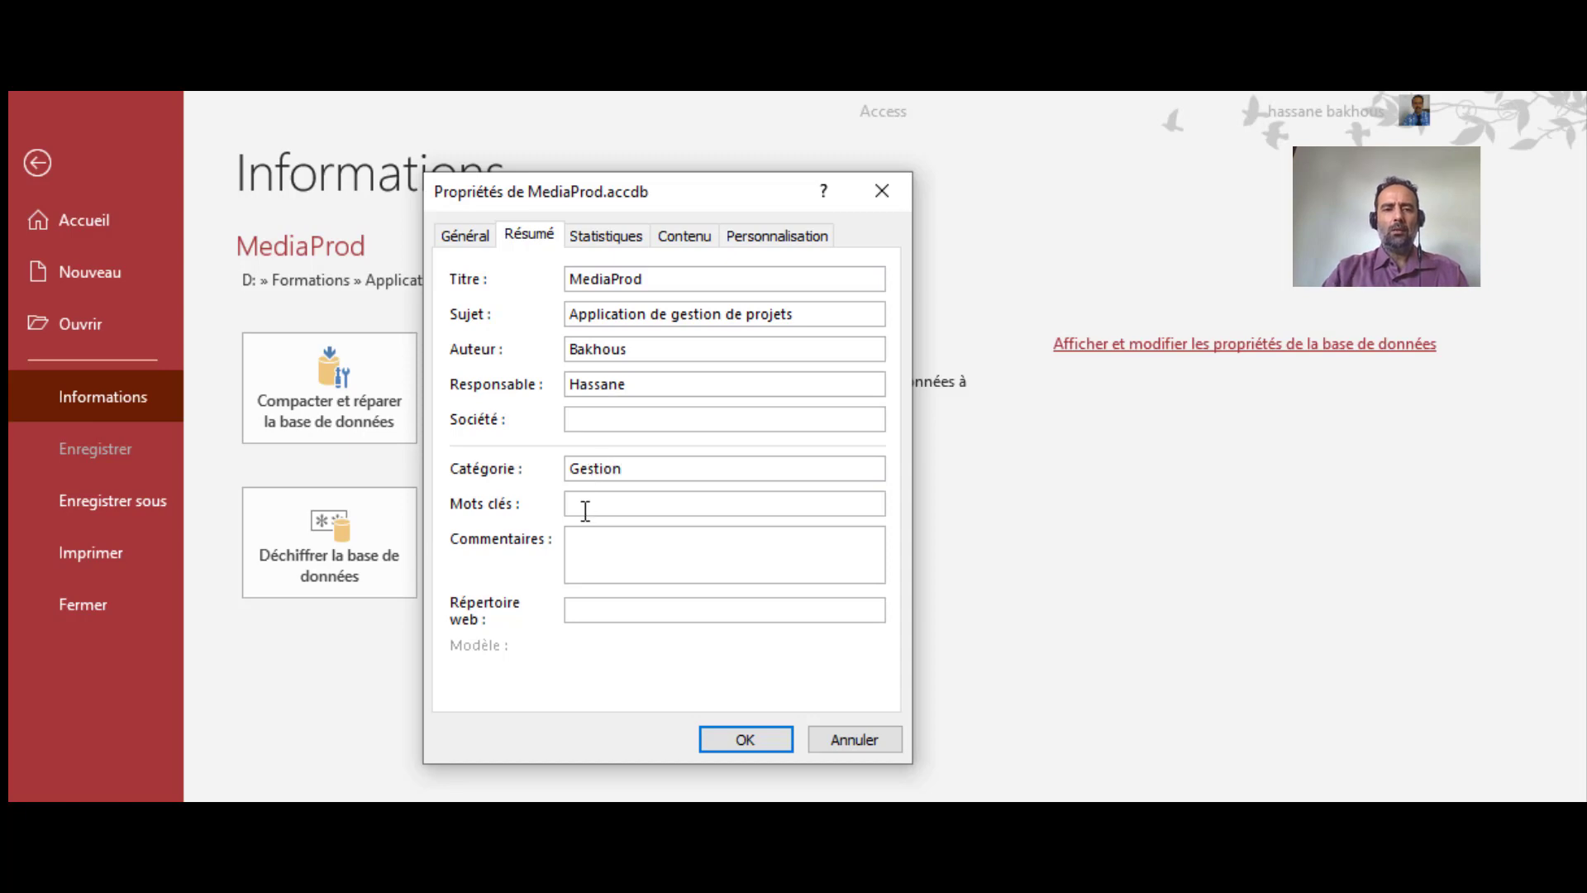
left_click(585, 511)
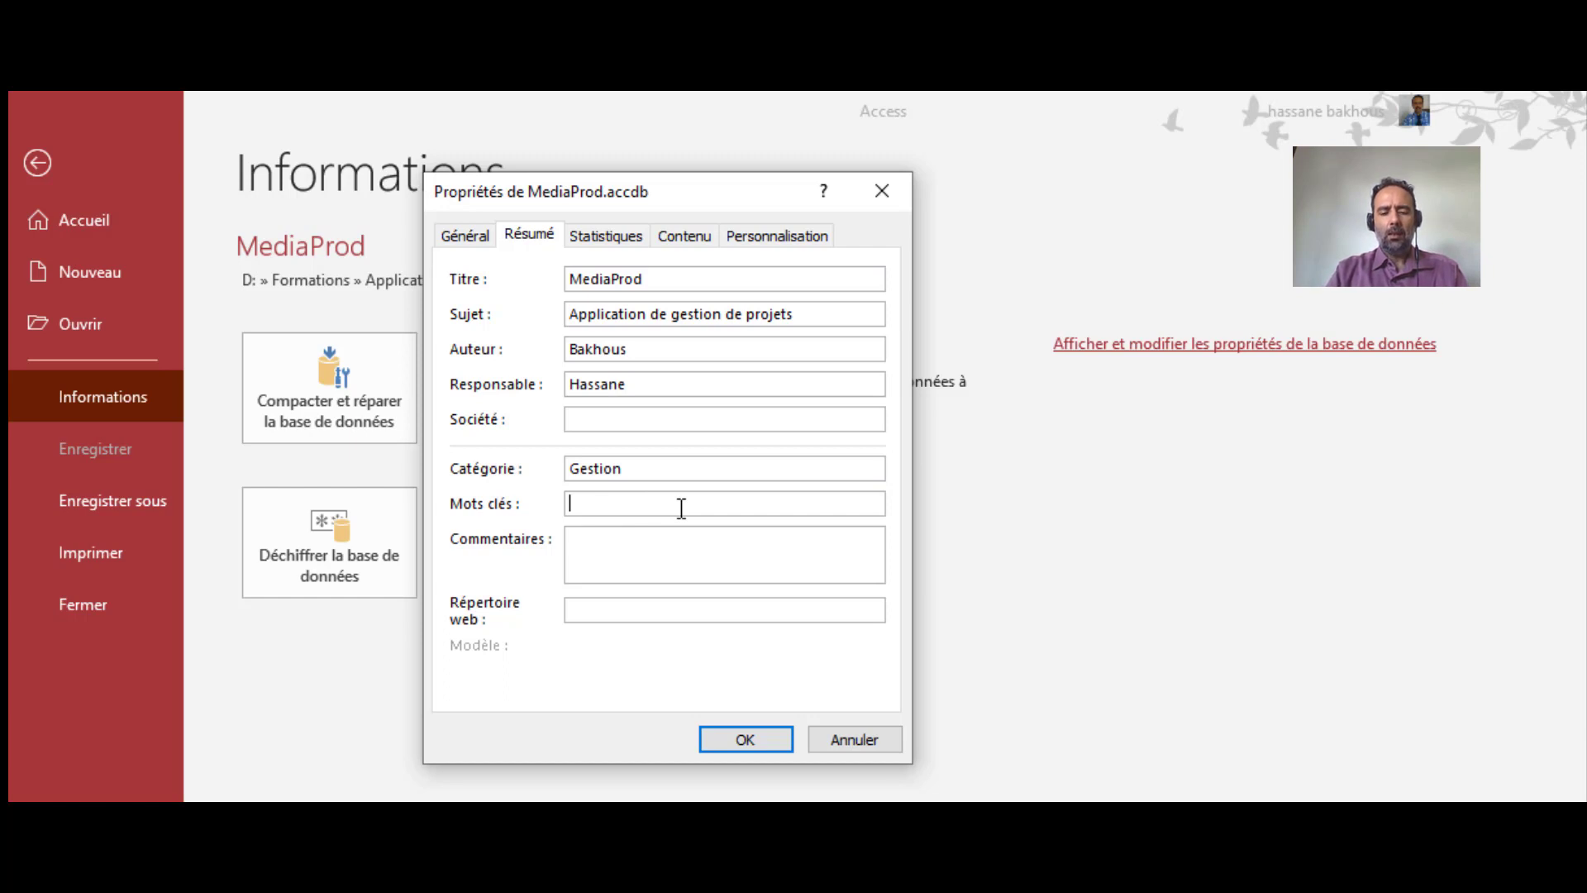
type("In")
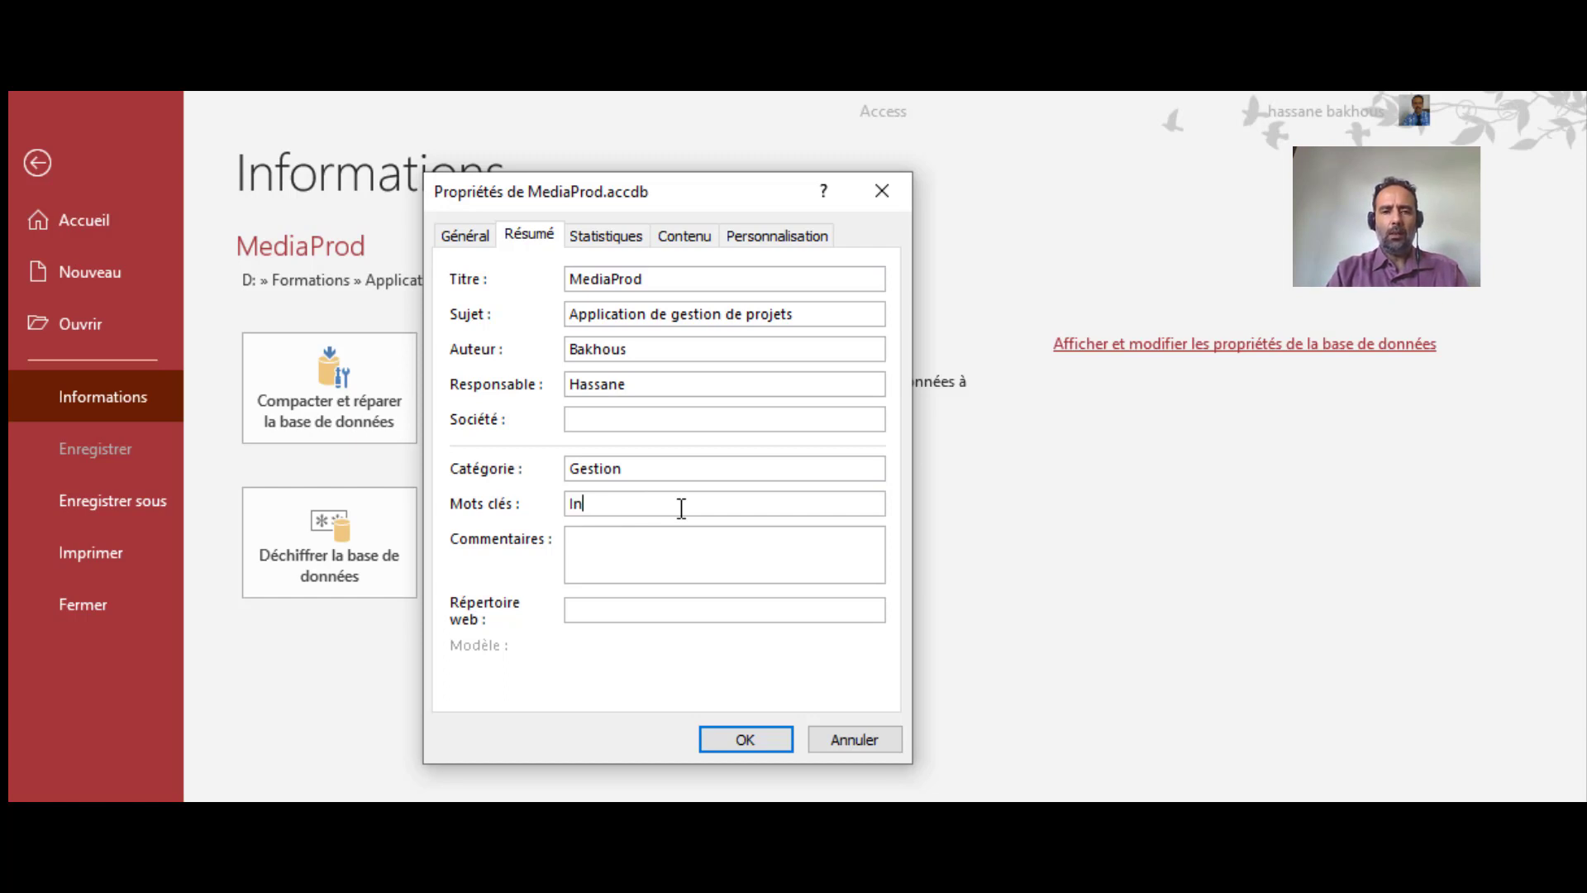
type("formatique; ")
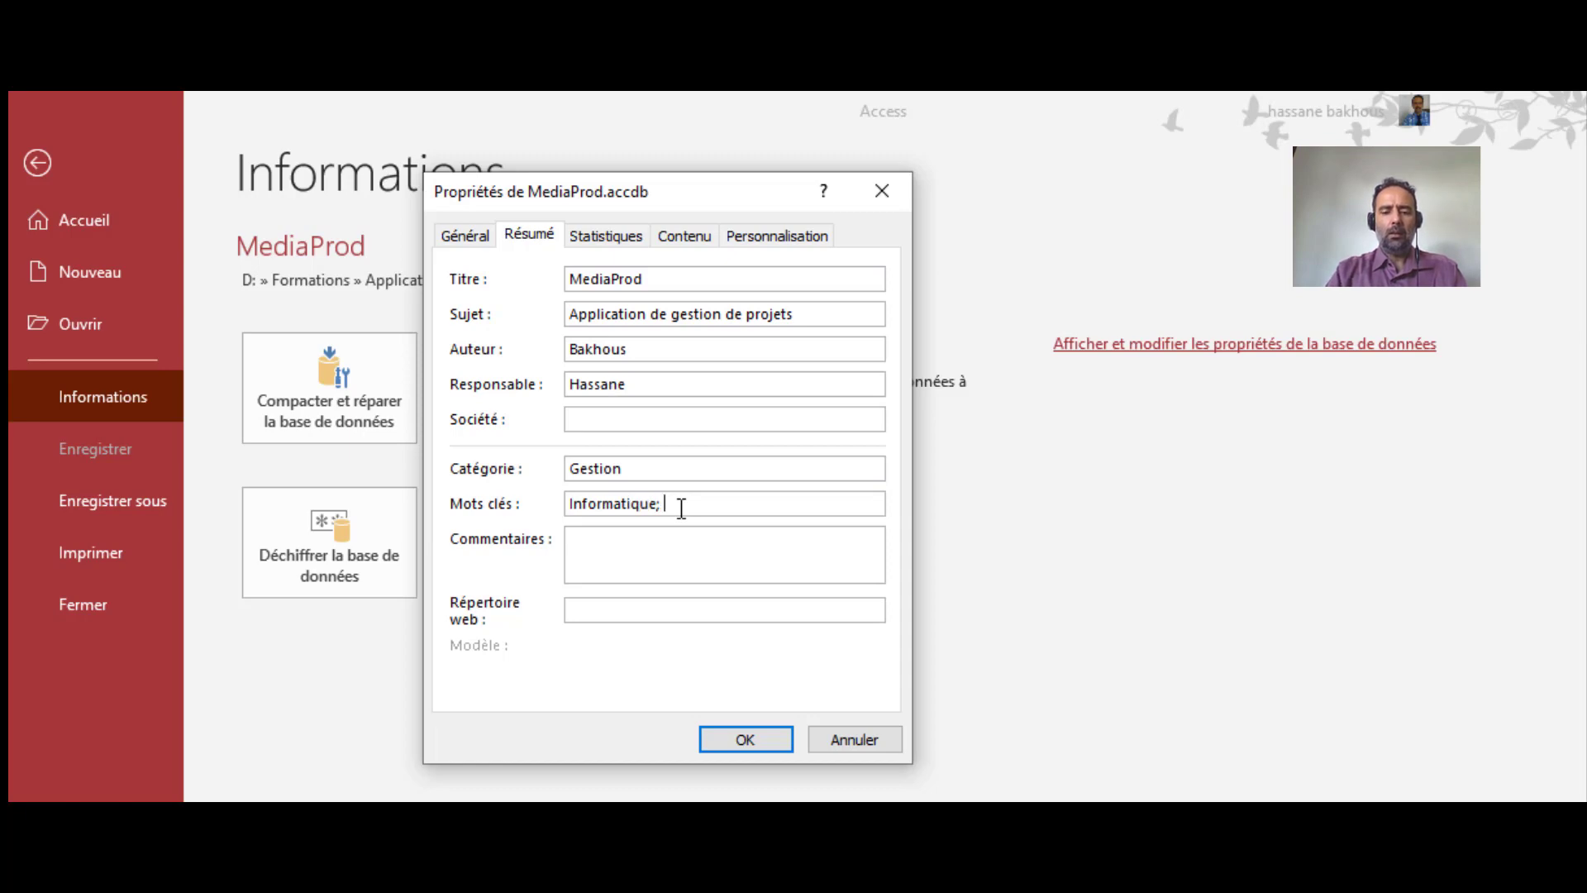
type("Cinema,")
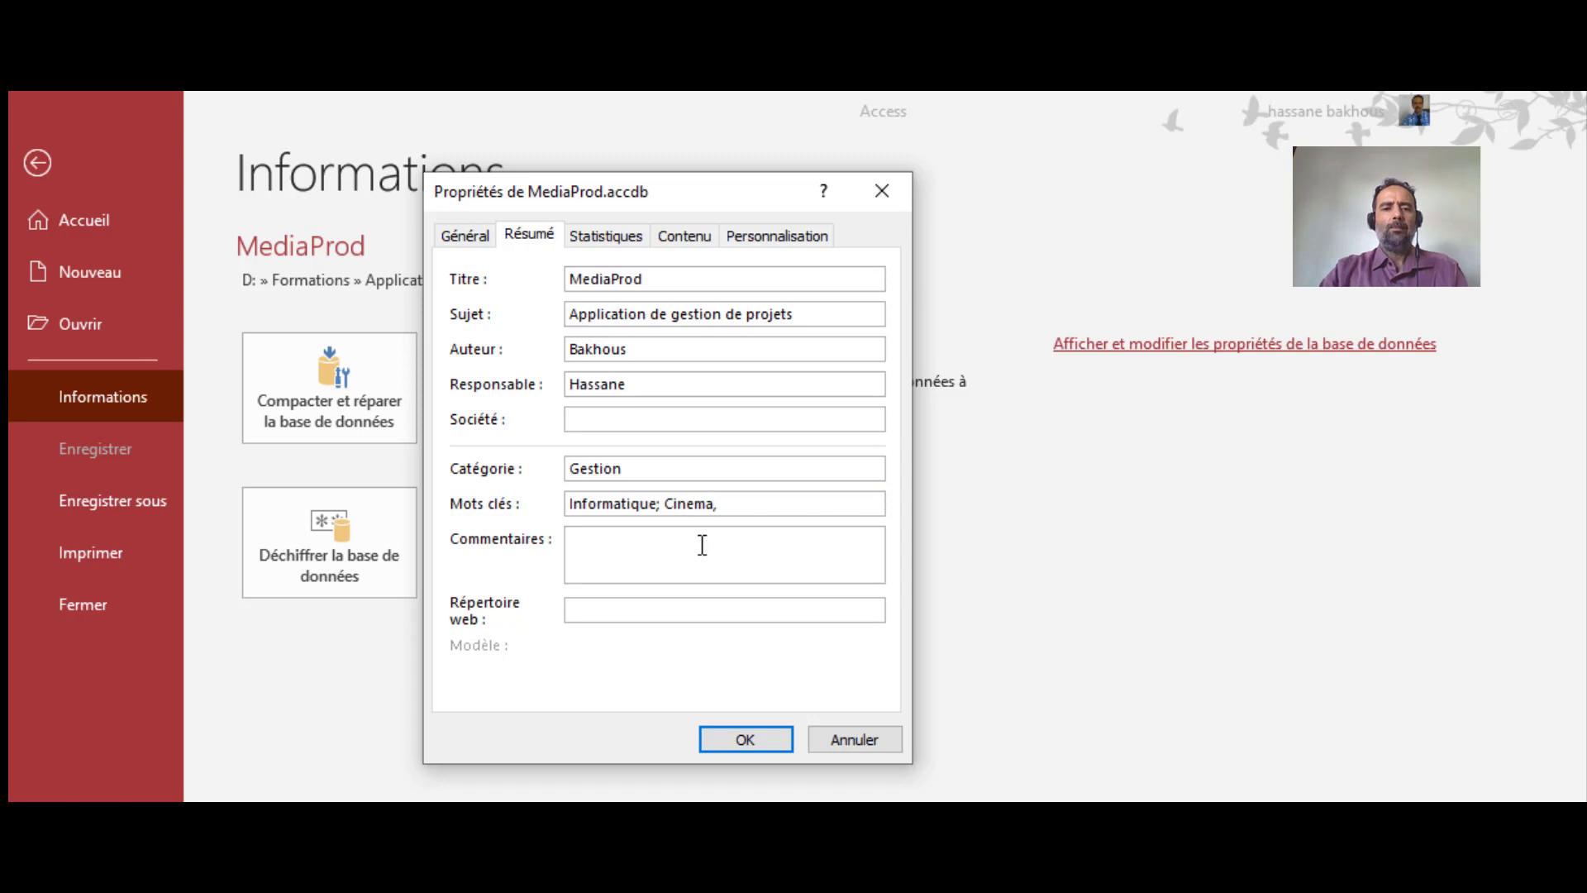
left_click(643, 533)
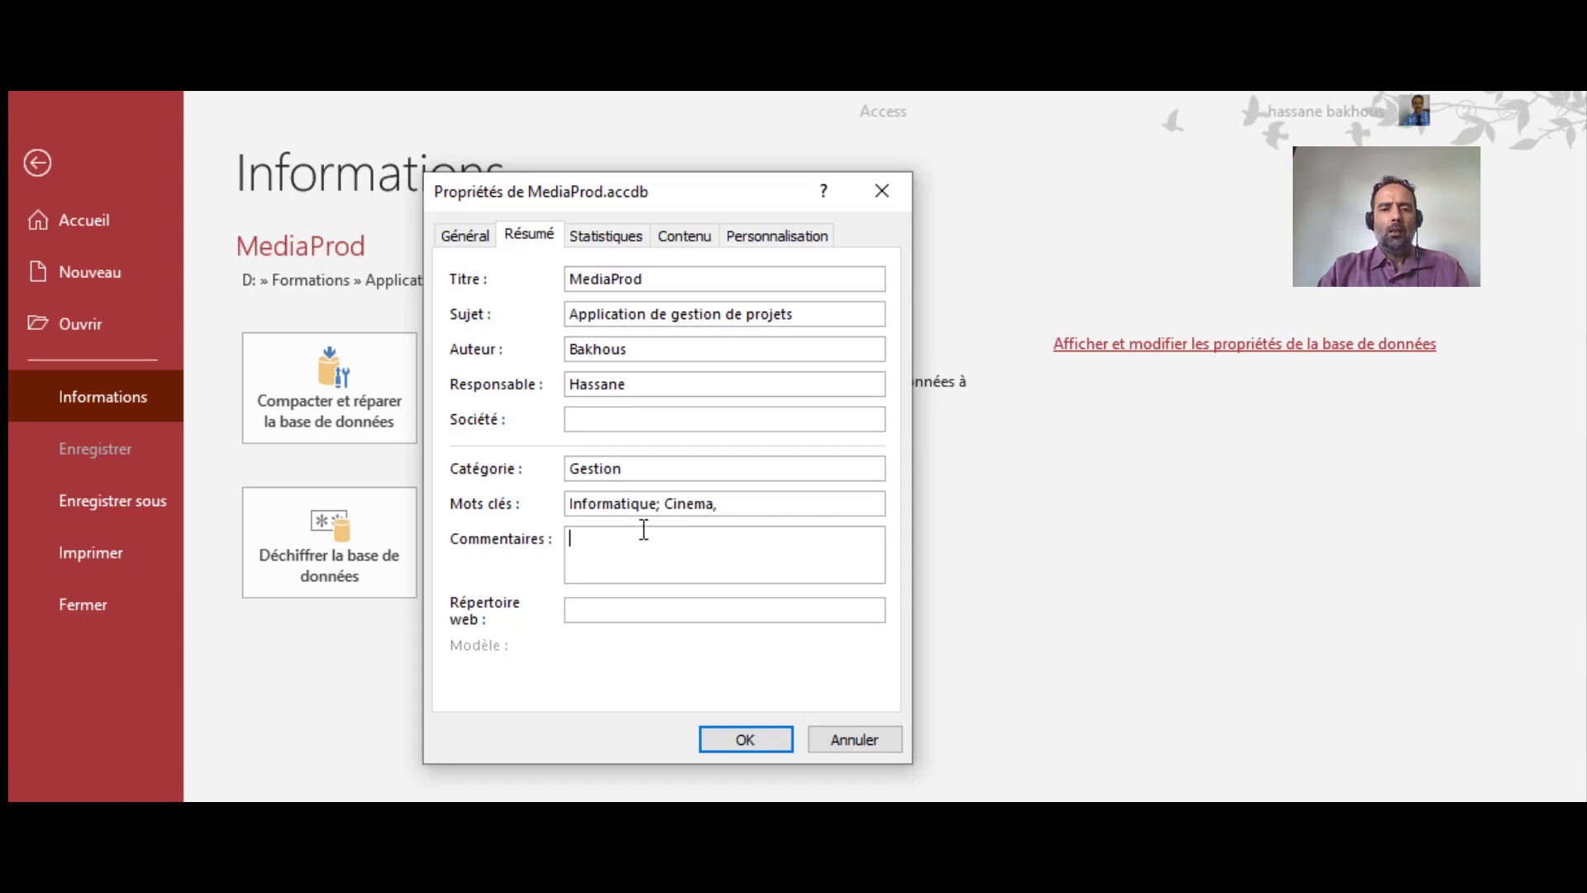
left_click(601, 614)
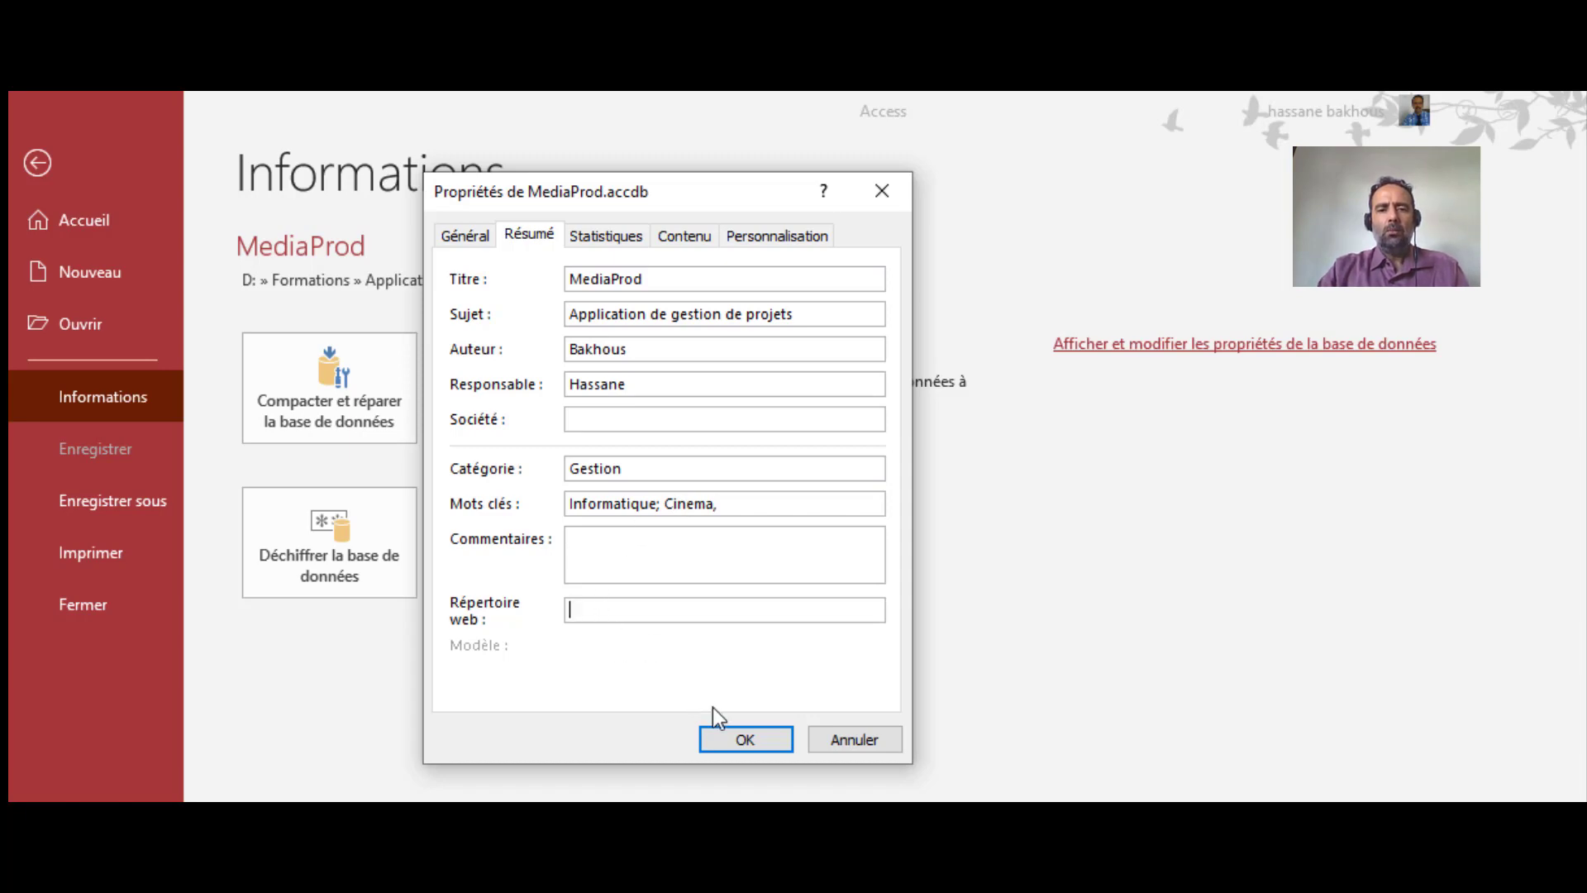
Confirm the new properties, then choose Créer ACCDE among the Enregistrer sous options
left_click(750, 742)
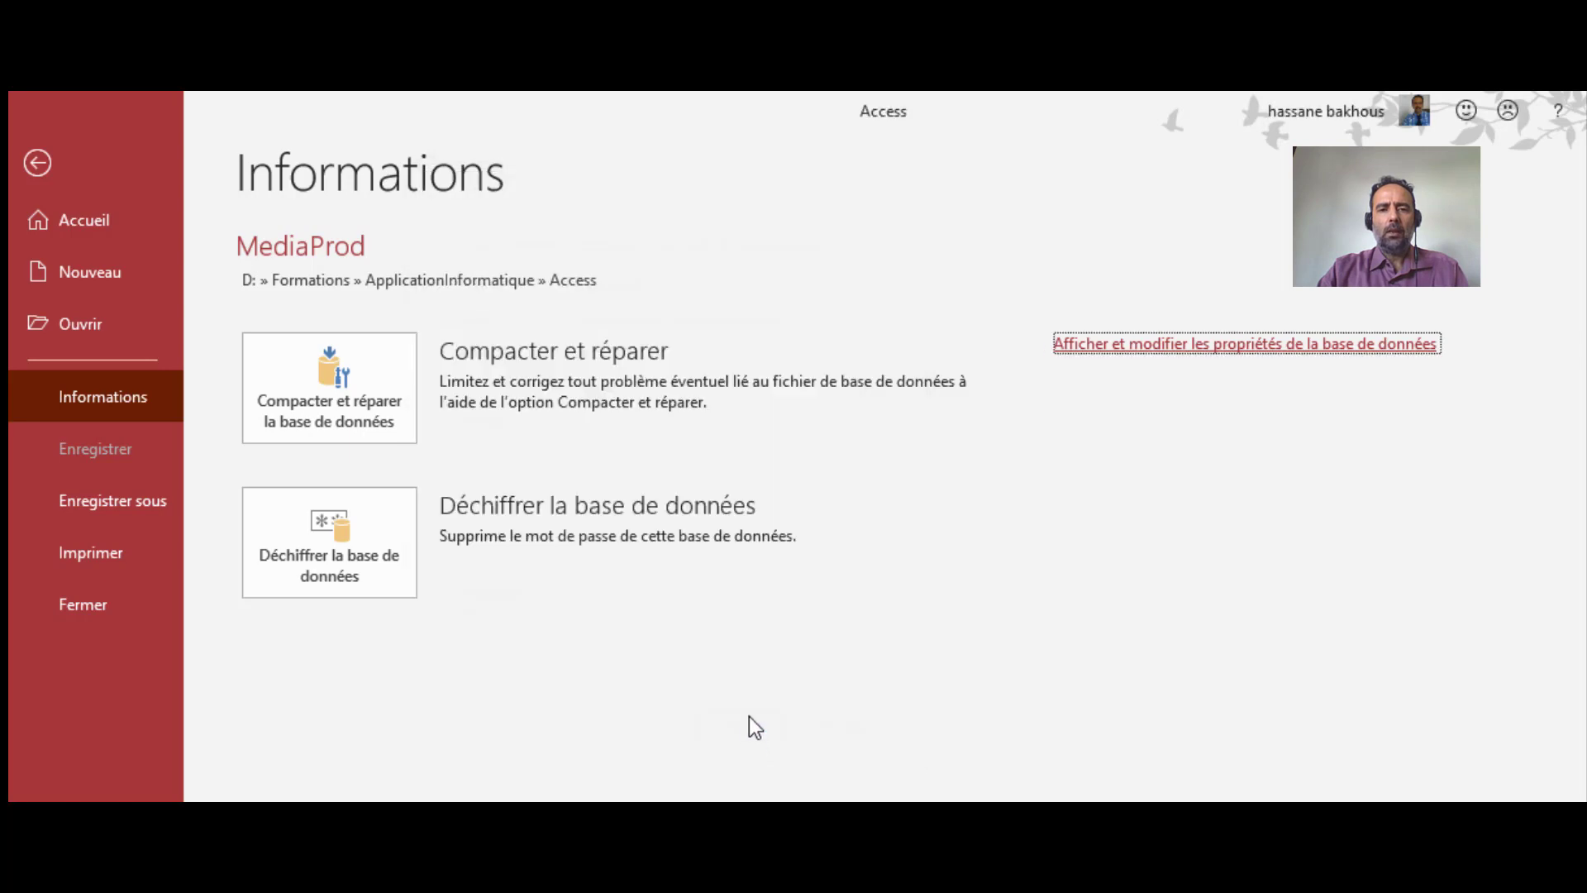
left_click(111, 506)
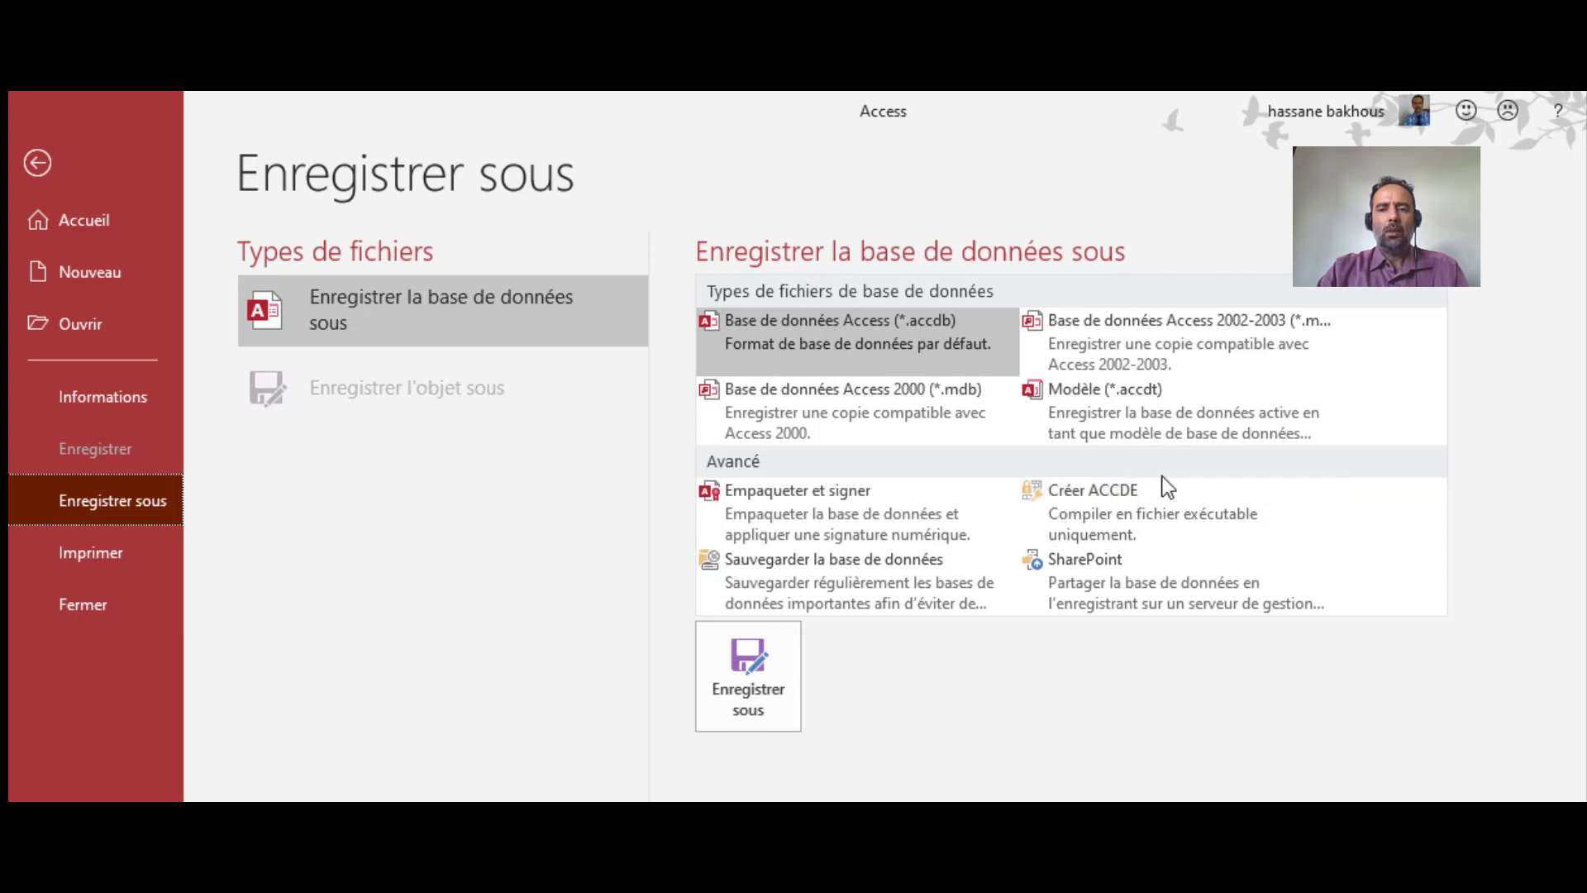
left_click(1079, 514)
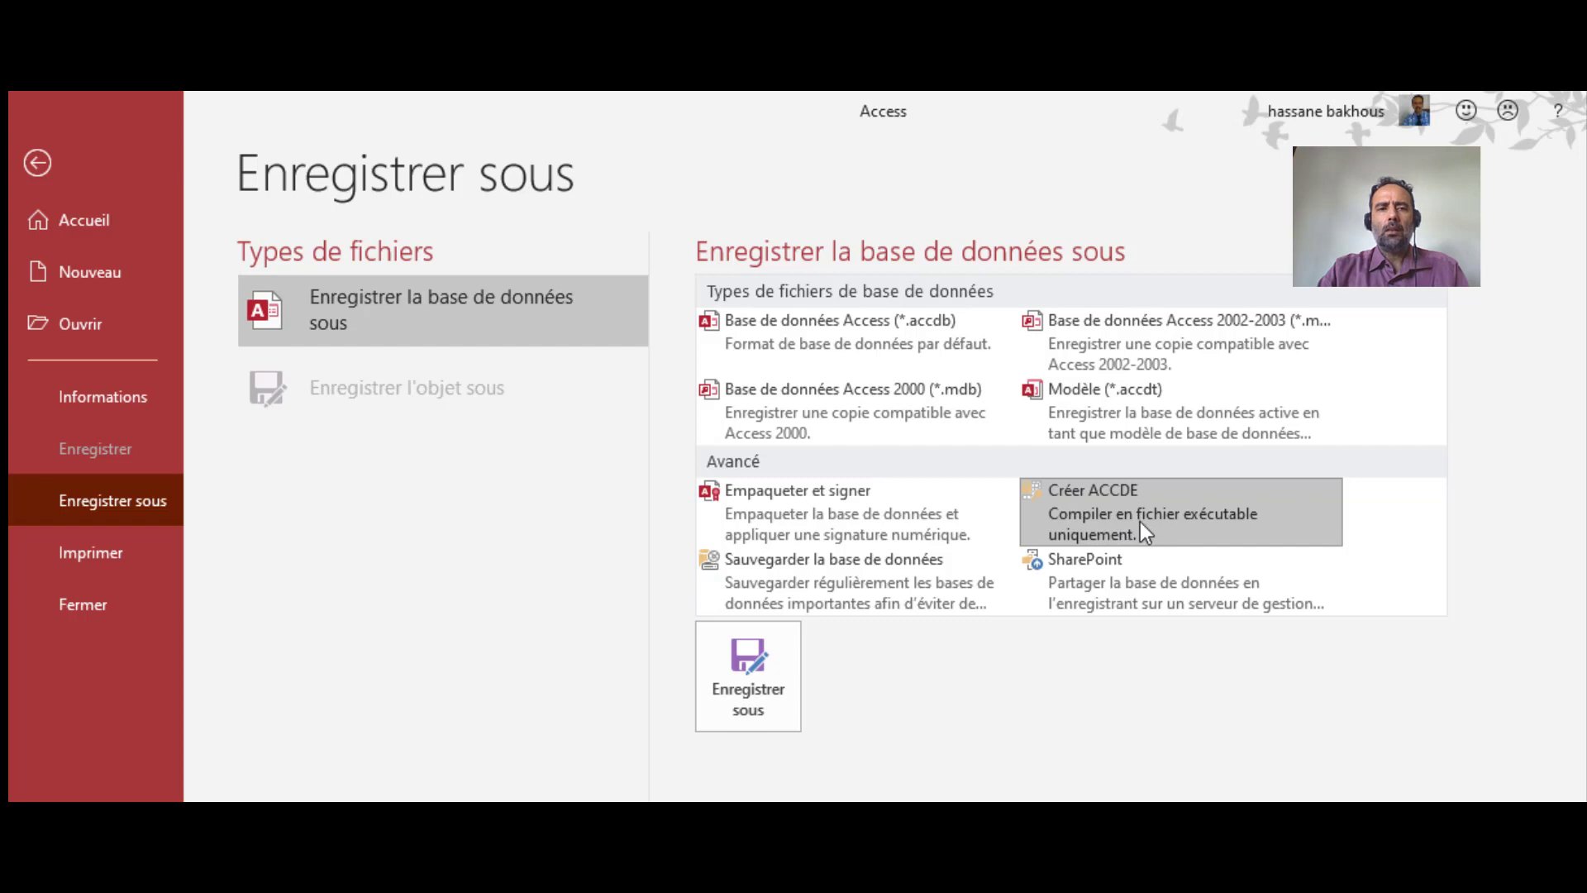
Save the compiled database as MediaProd.accde, then switch to File Explorer's Access folder
double_click(1118, 508)
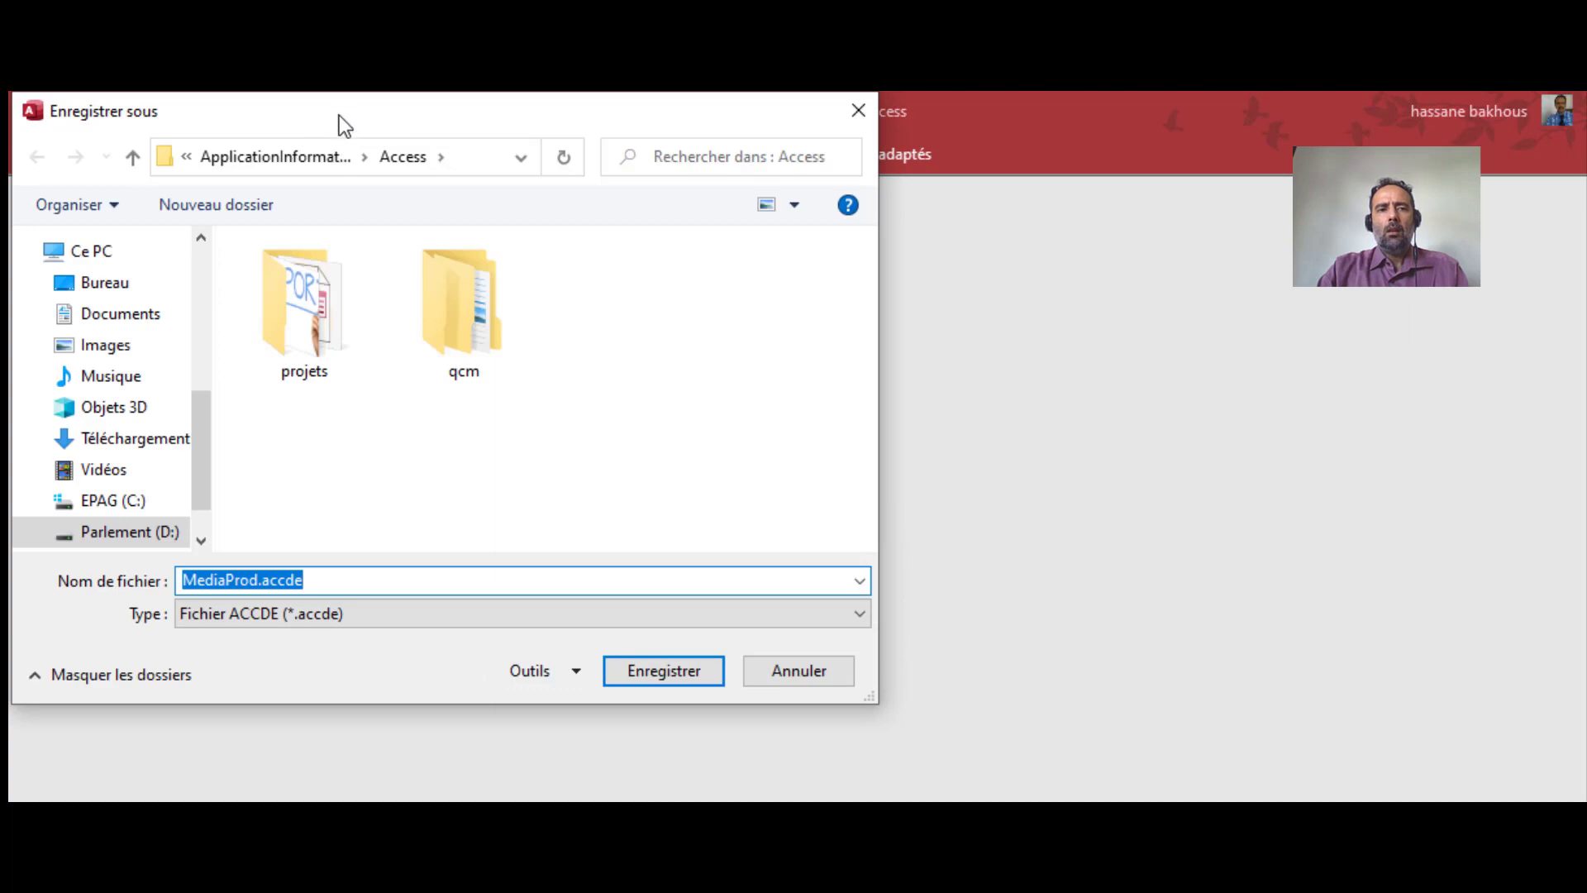
left_click_drag(338, 116, 612, 154)
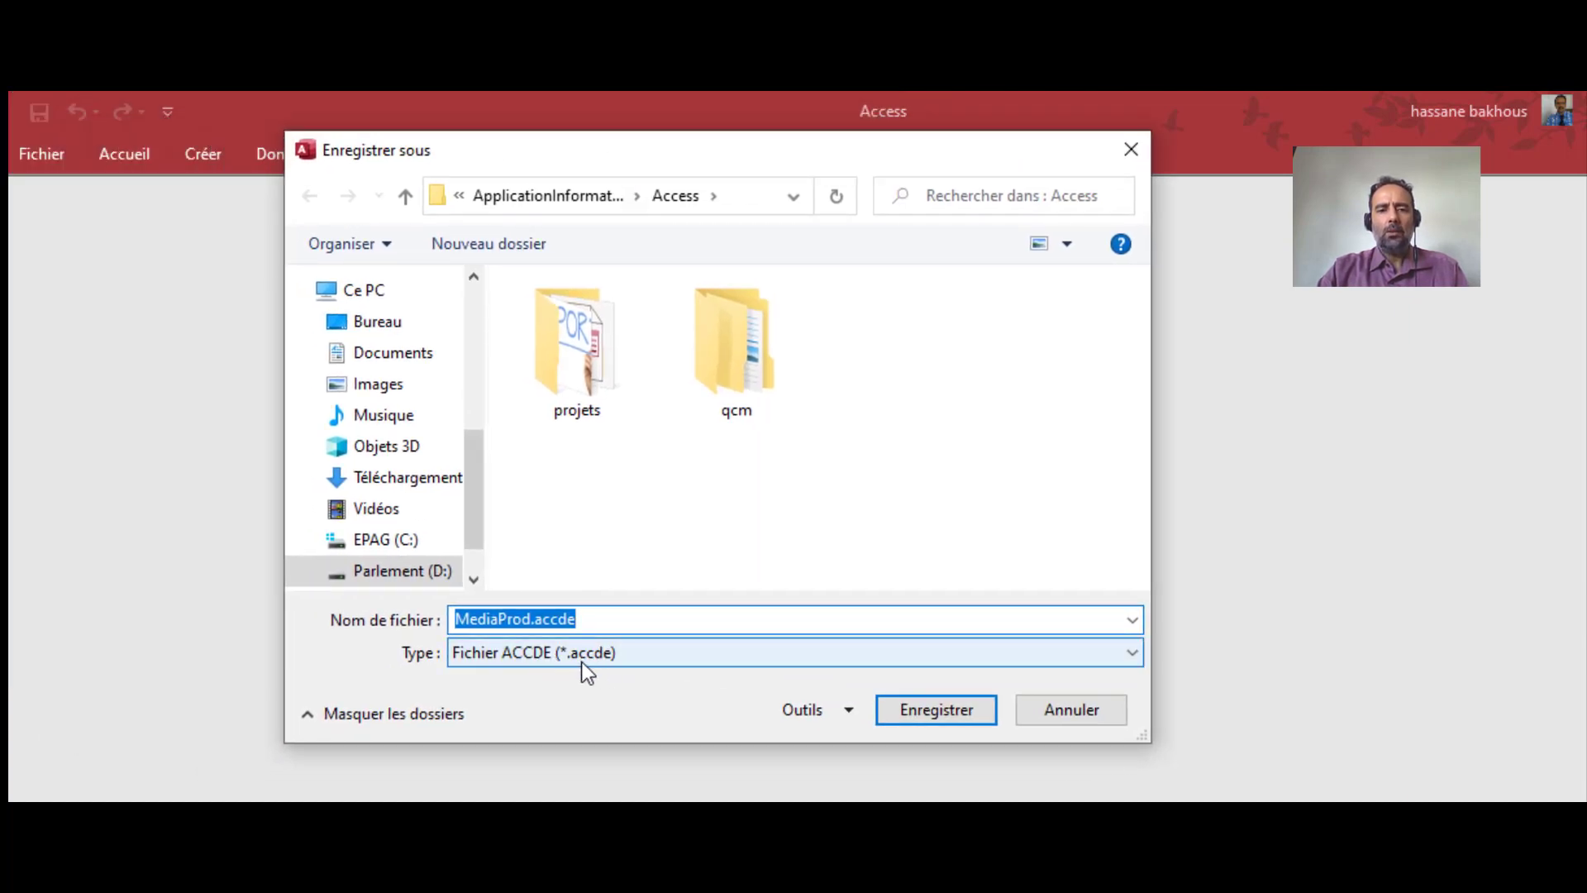
left_click(702, 651)
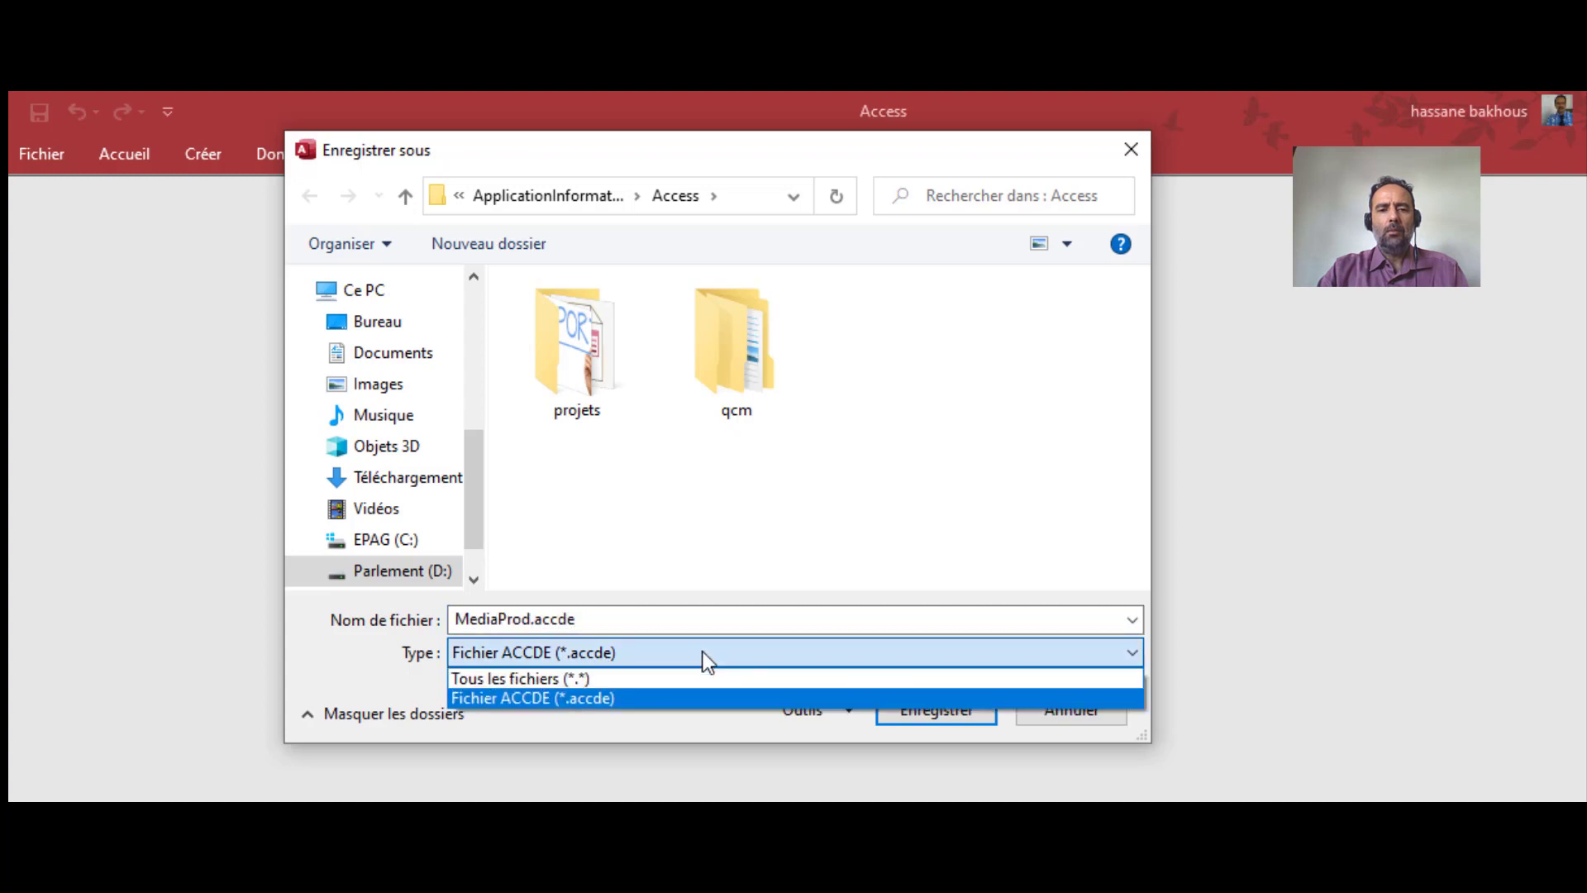
left_click(702, 652)
left_click(666, 479)
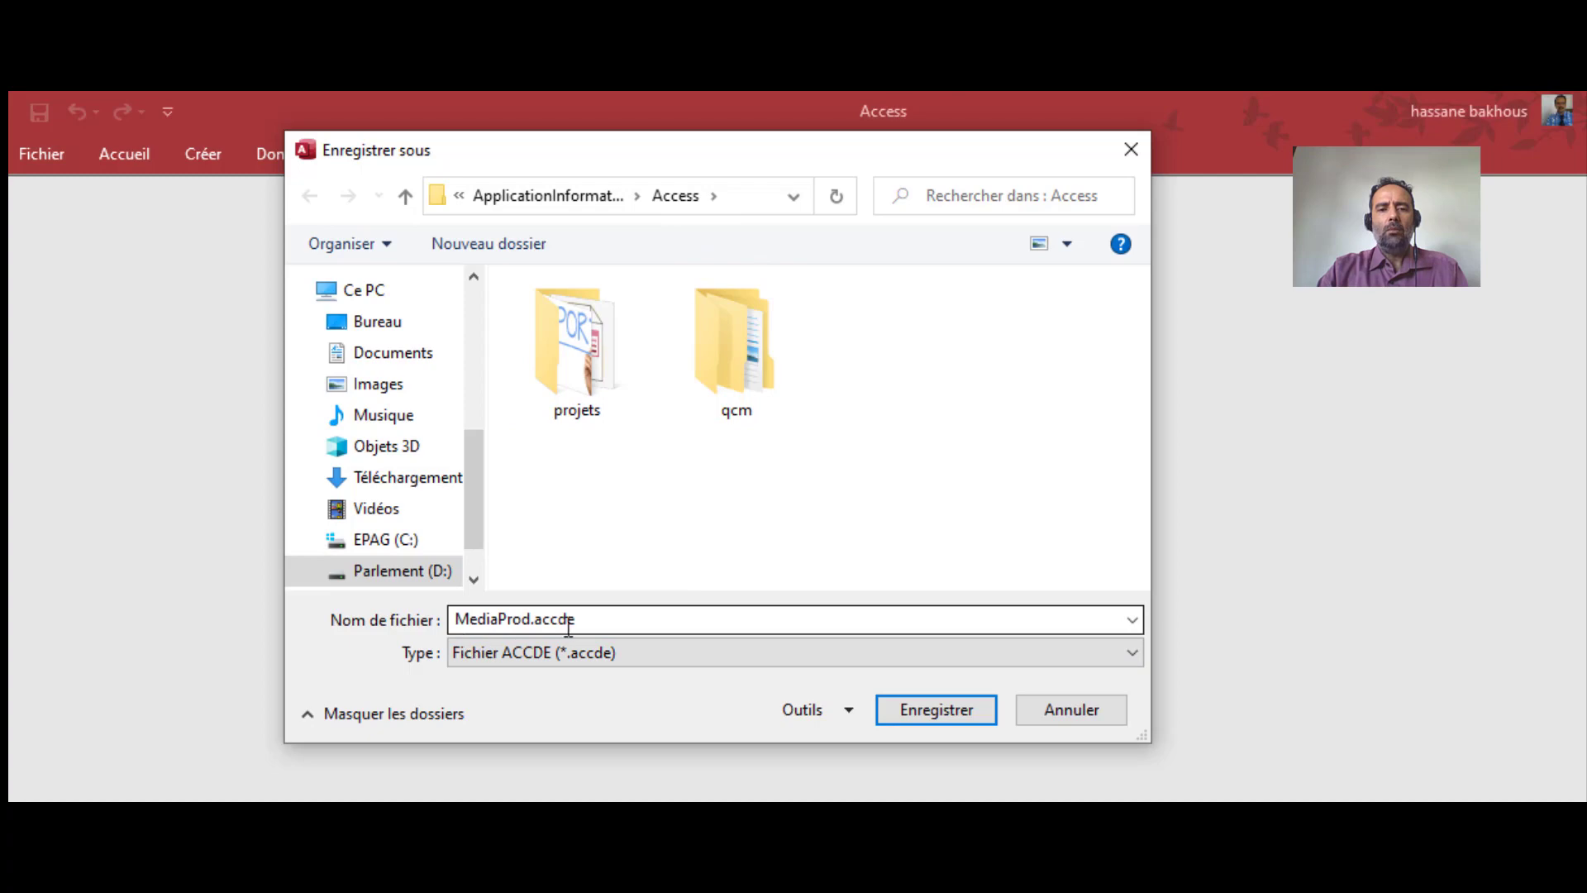
left_click(857, 708)
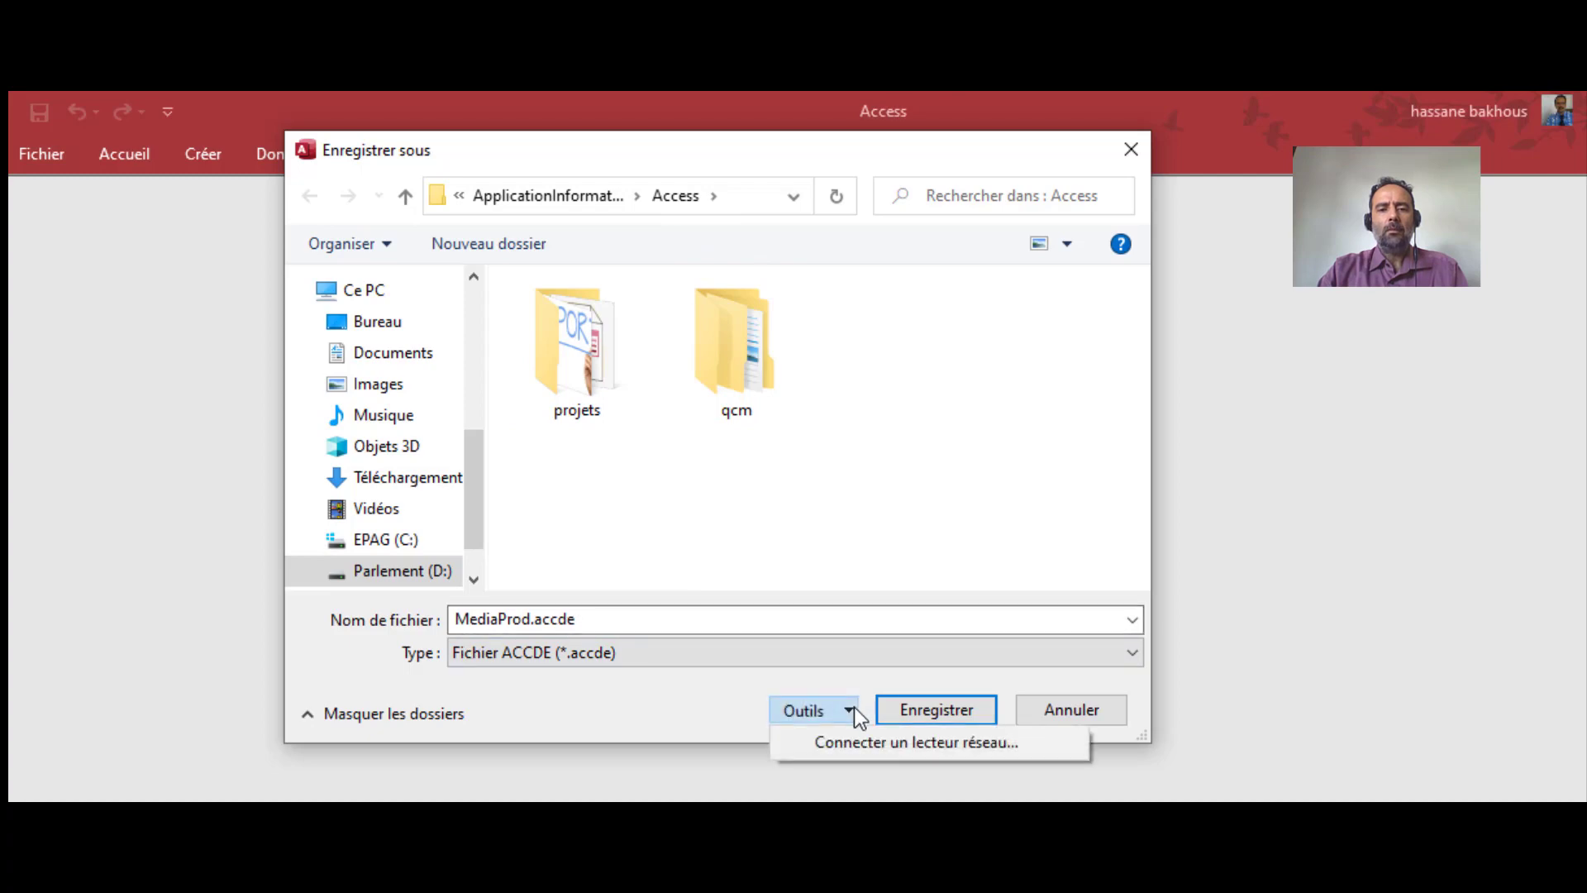
left_click(672, 693)
left_click(969, 713)
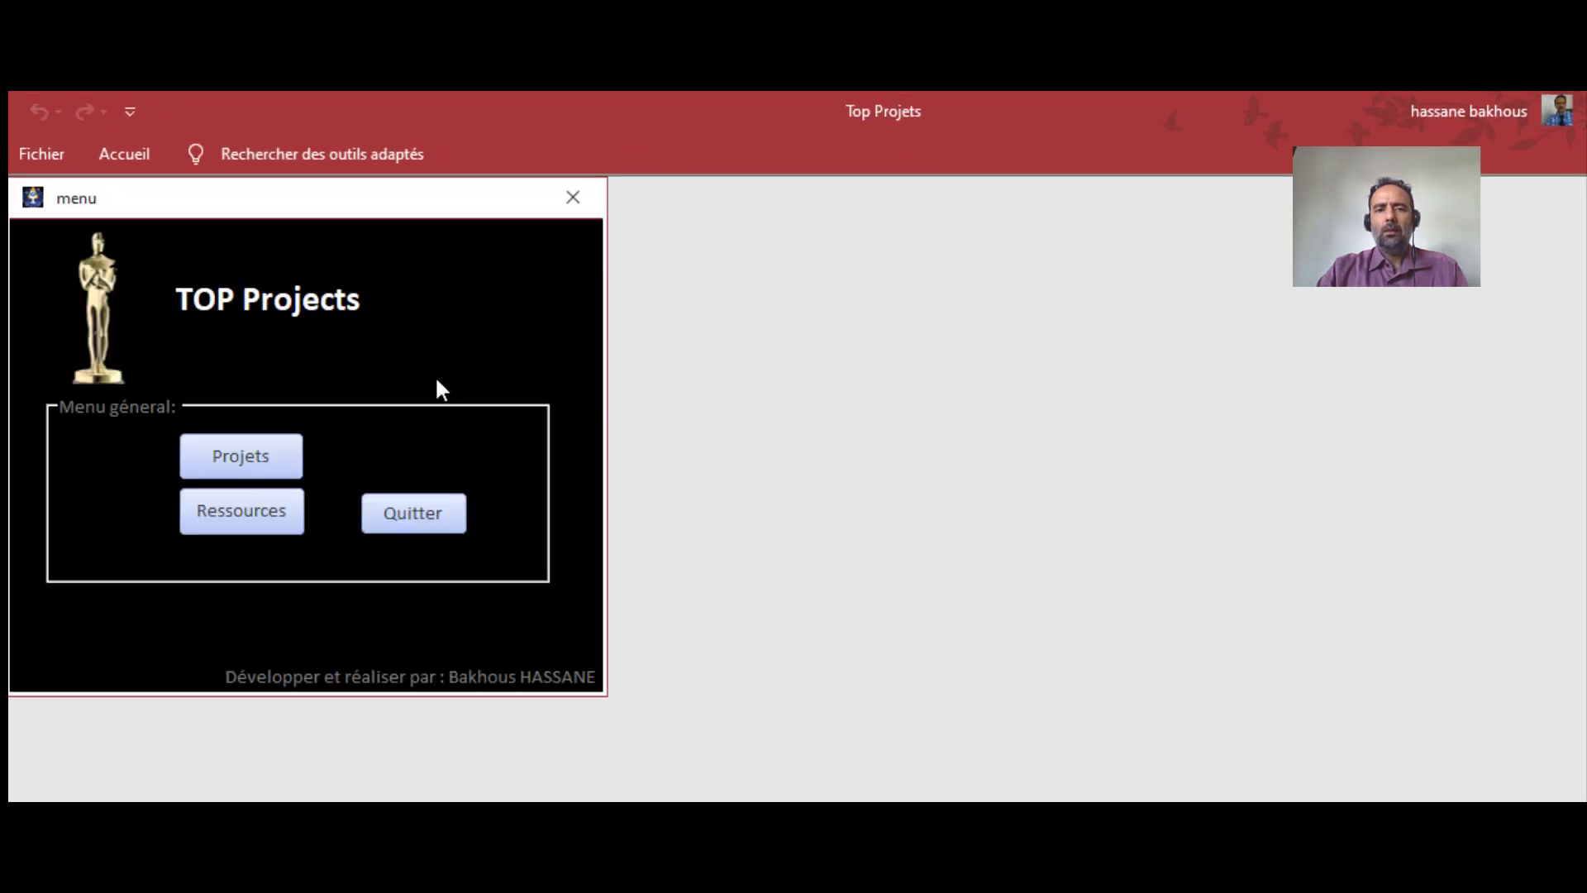
left_click_drag(329, 208, 753, 233)
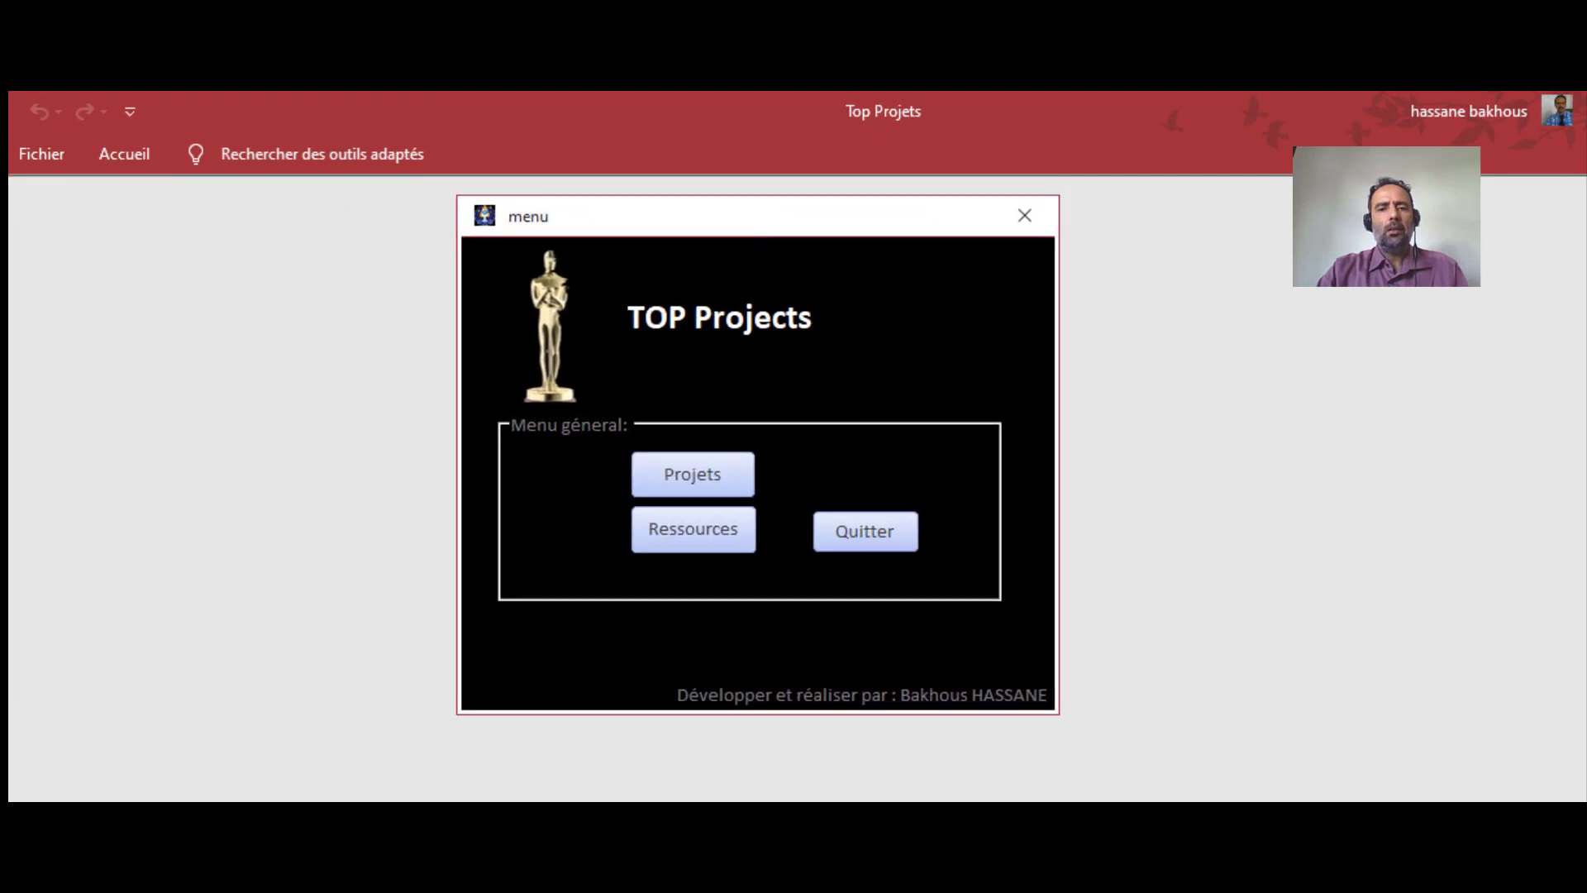
key("alt+Tab")
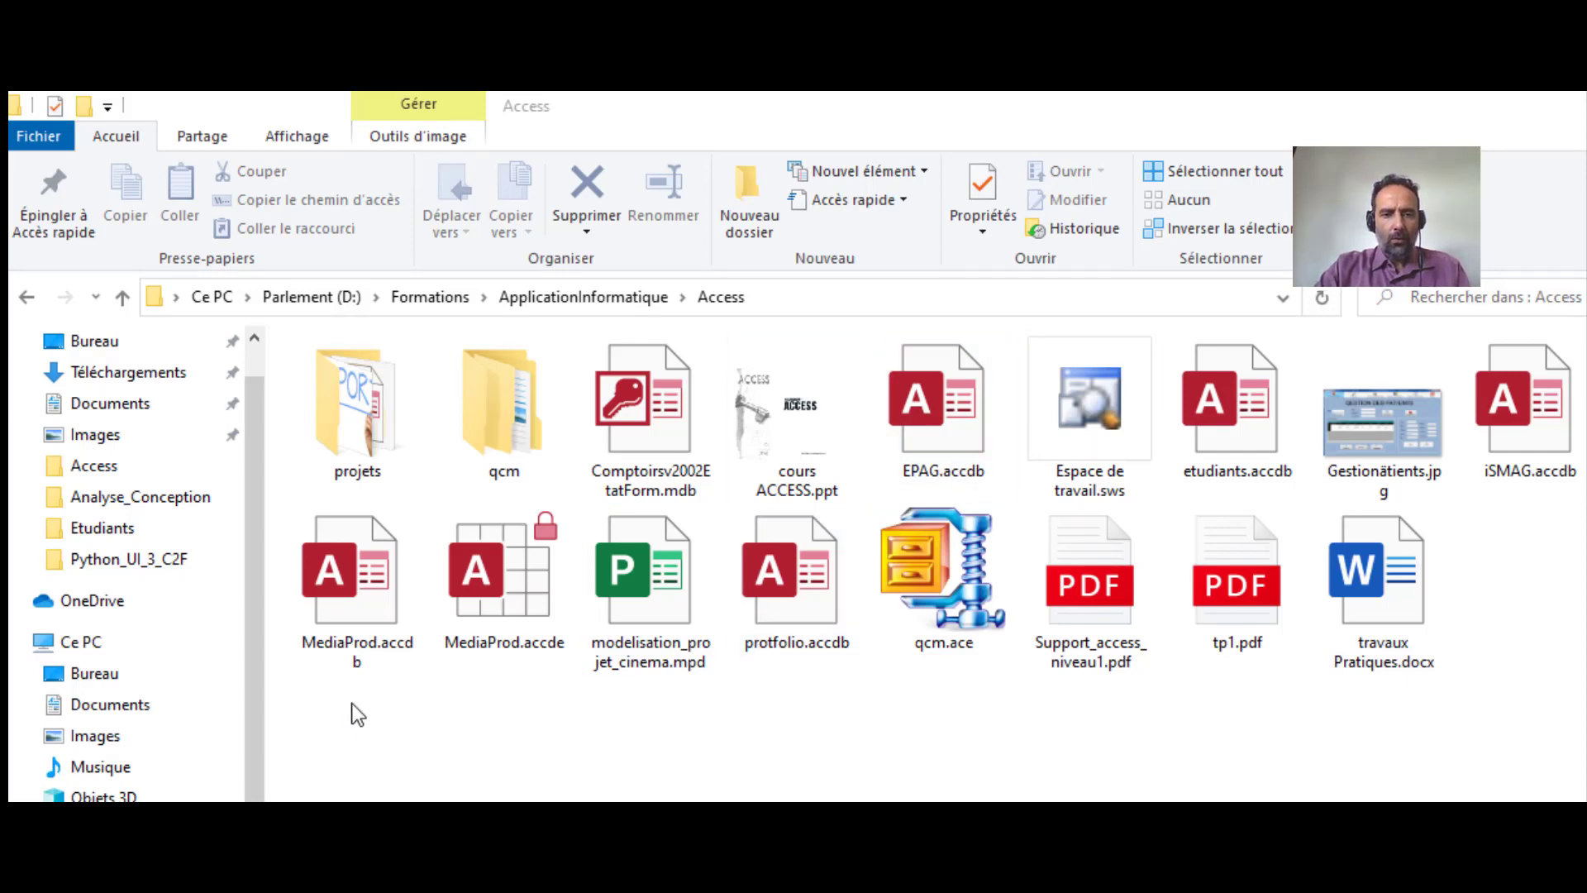
Compare MediaProd.accdb and MediaProd.accde, then open MediaProd.accde from the Access folder
left_click_drag(341, 696, 552, 551)
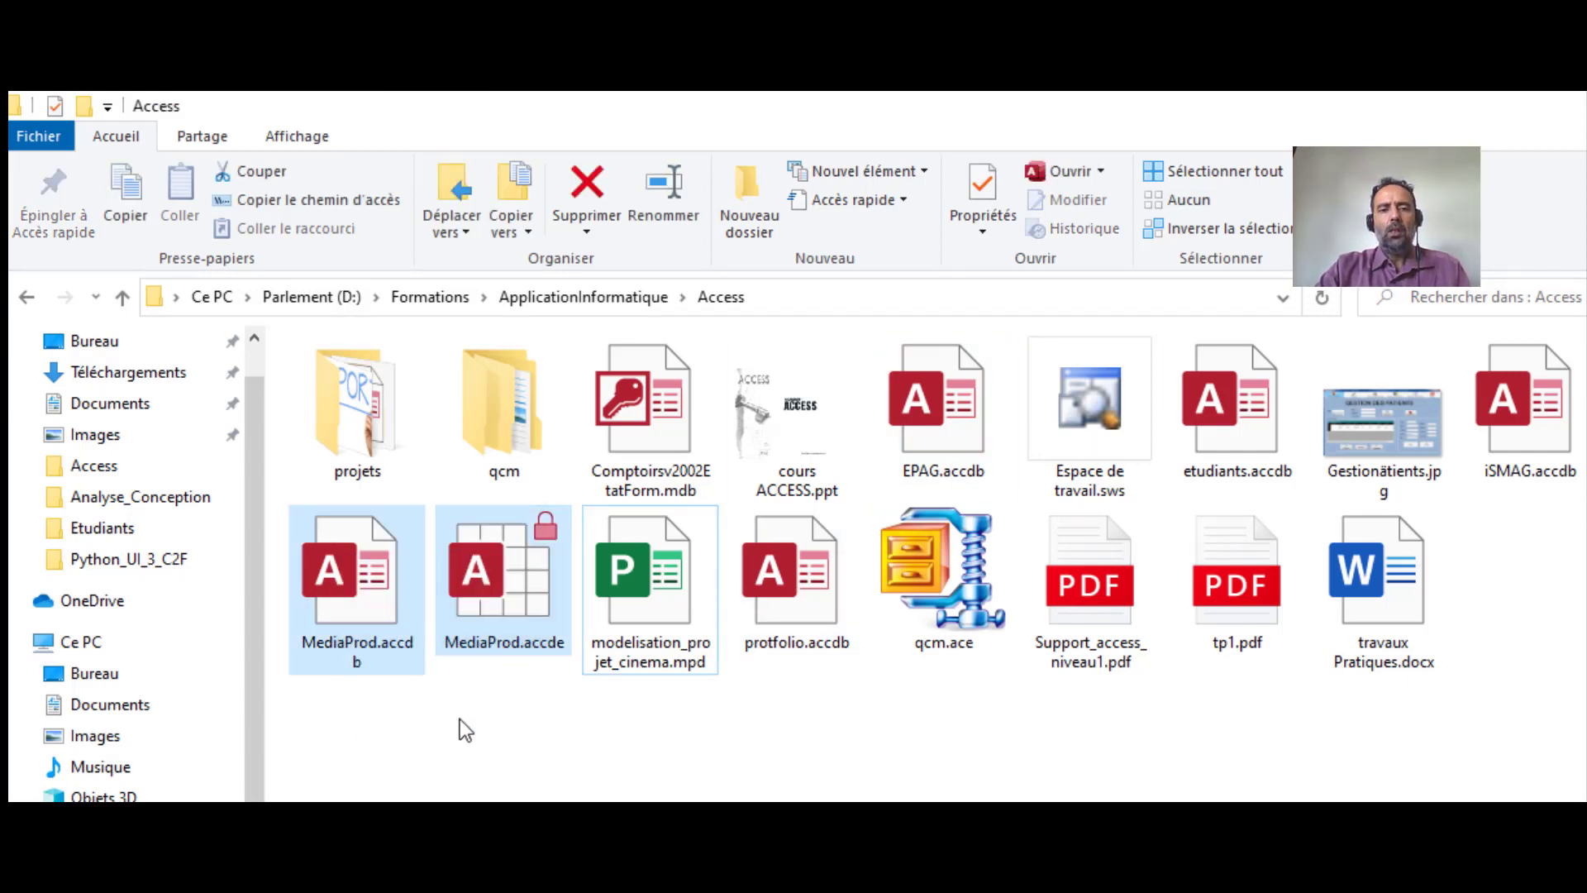
left_click(460, 719)
left_click(498, 563)
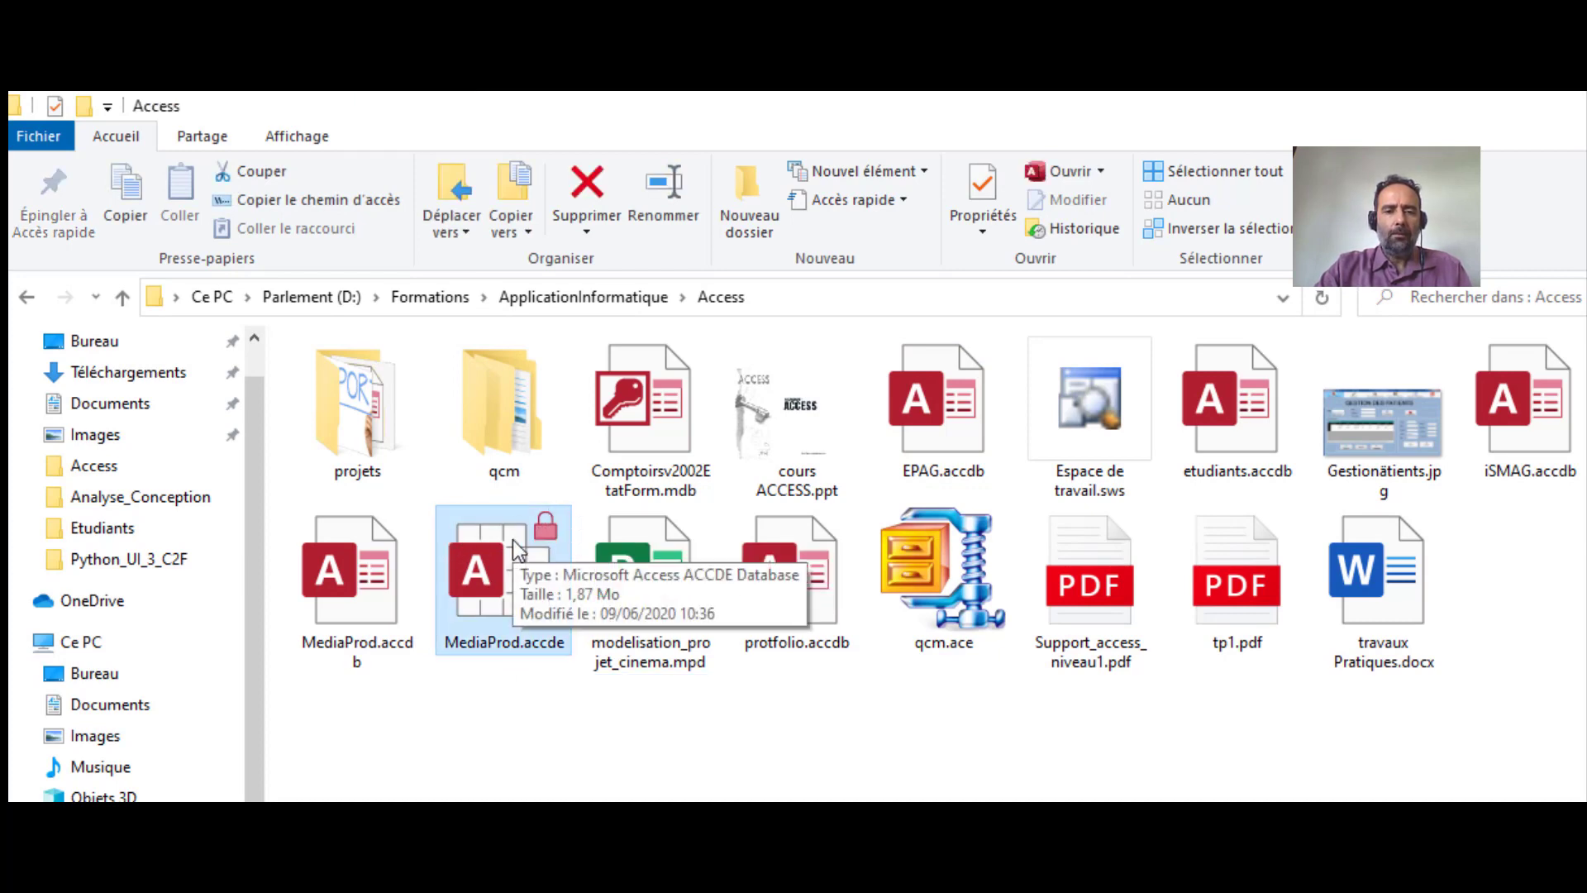
left_click(365, 565)
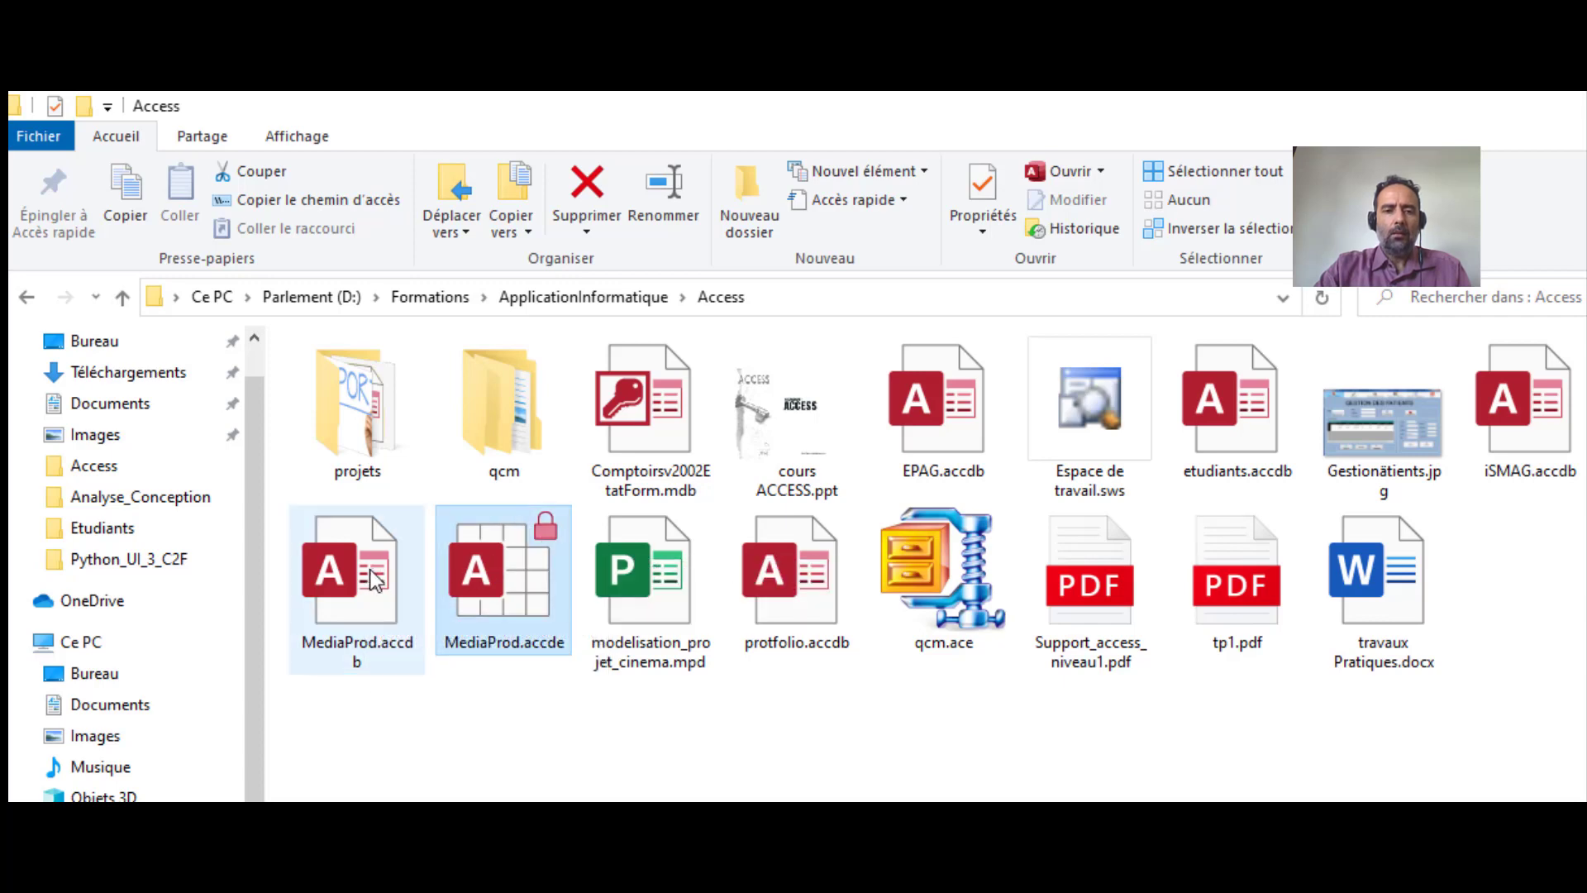
left_click(518, 578)
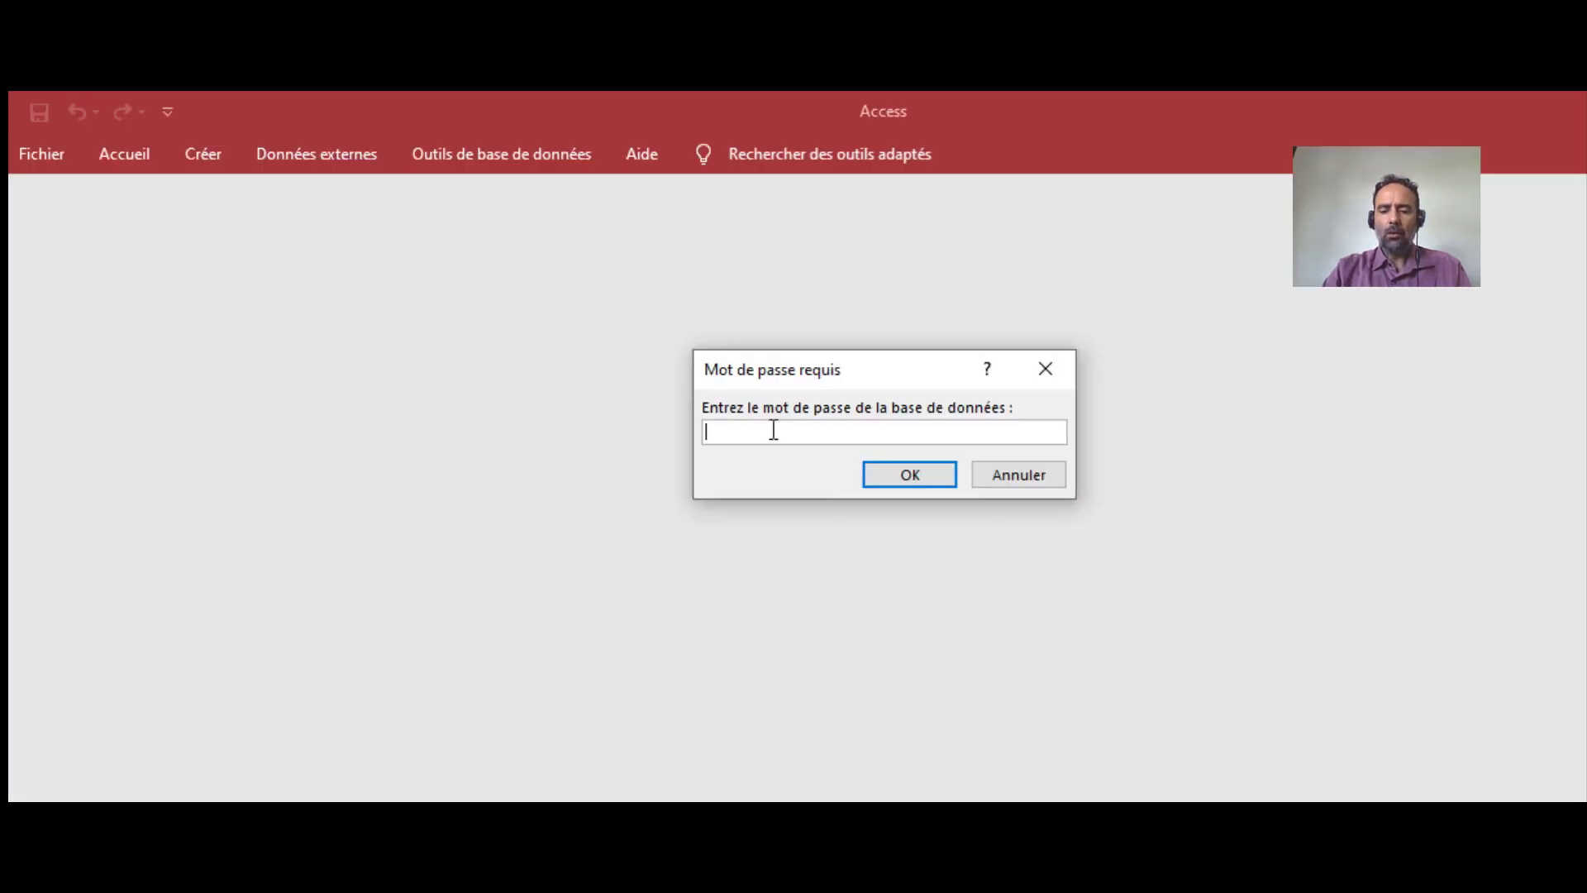
Enter the database password and open MediaProd.accde past the security warning
type("*****")
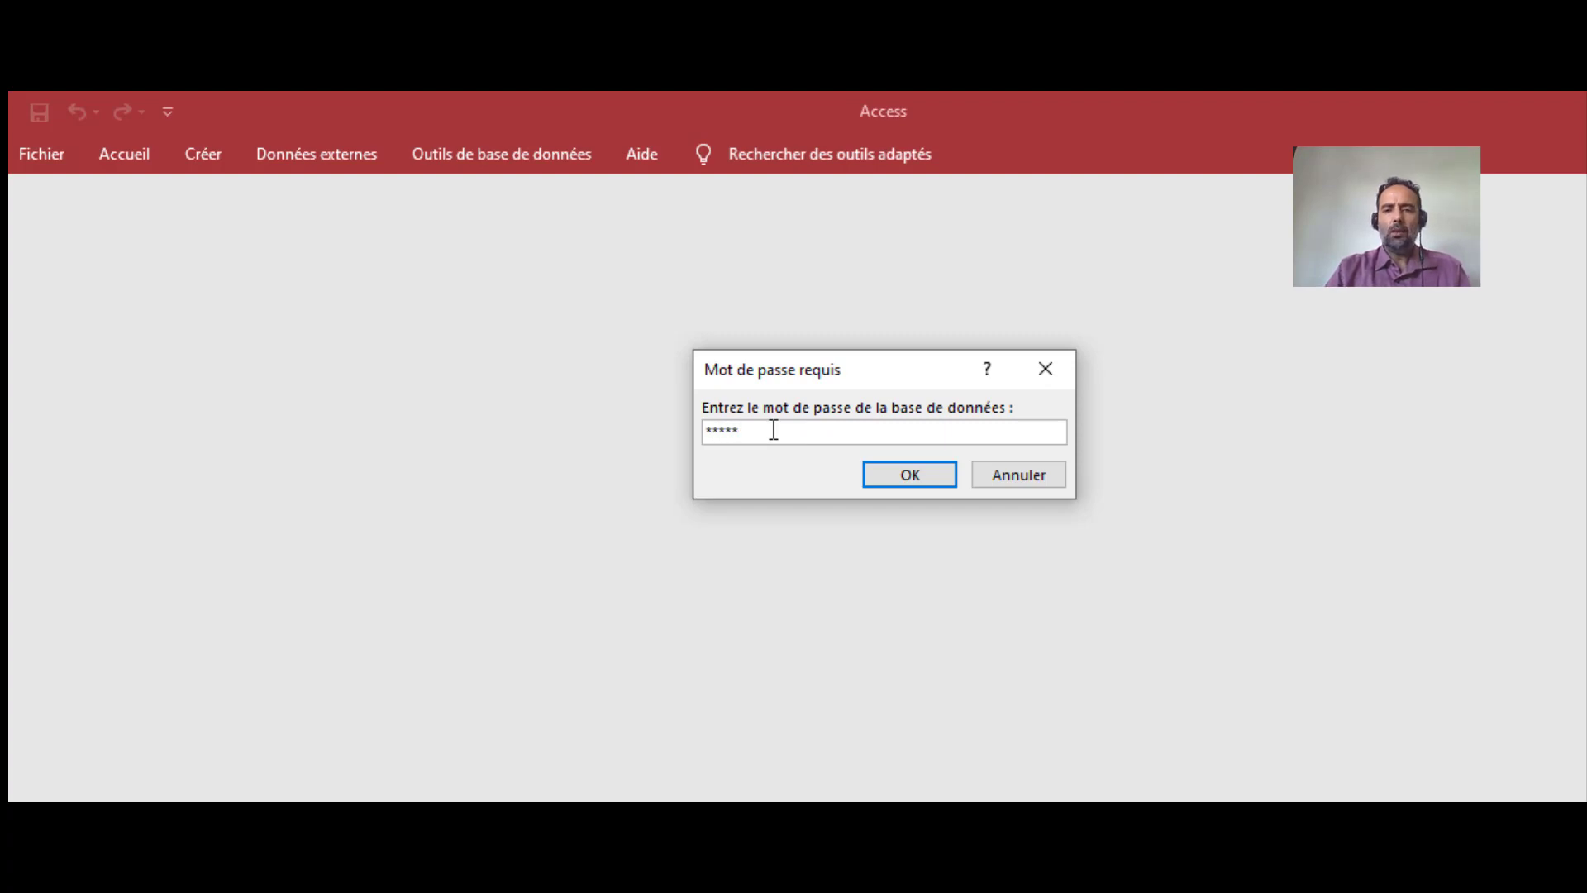
left_click(911, 473)
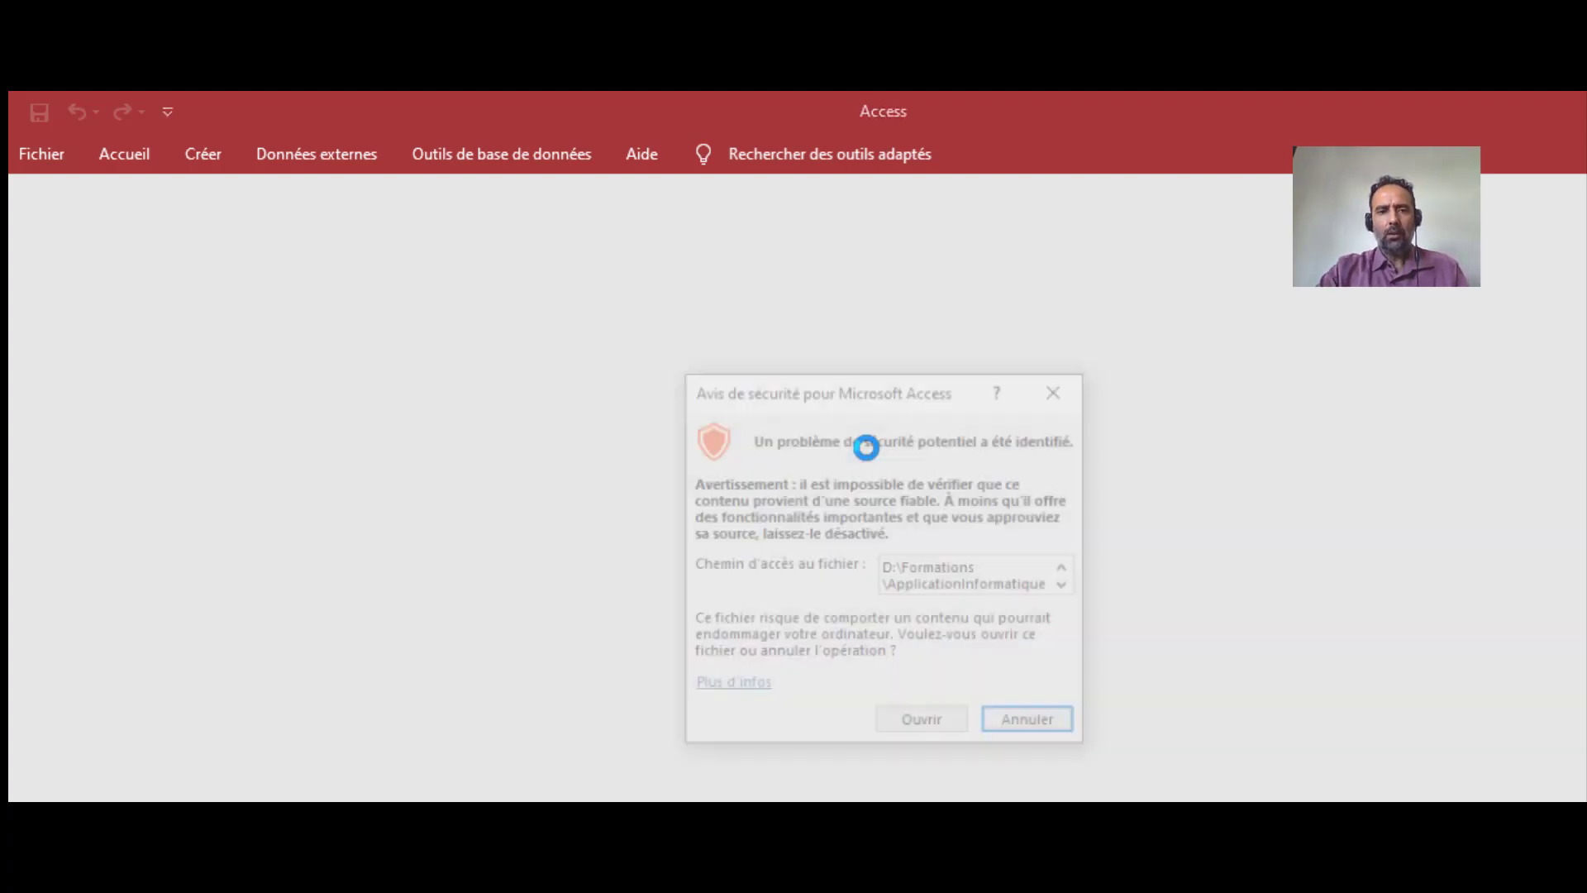
left_click(929, 729)
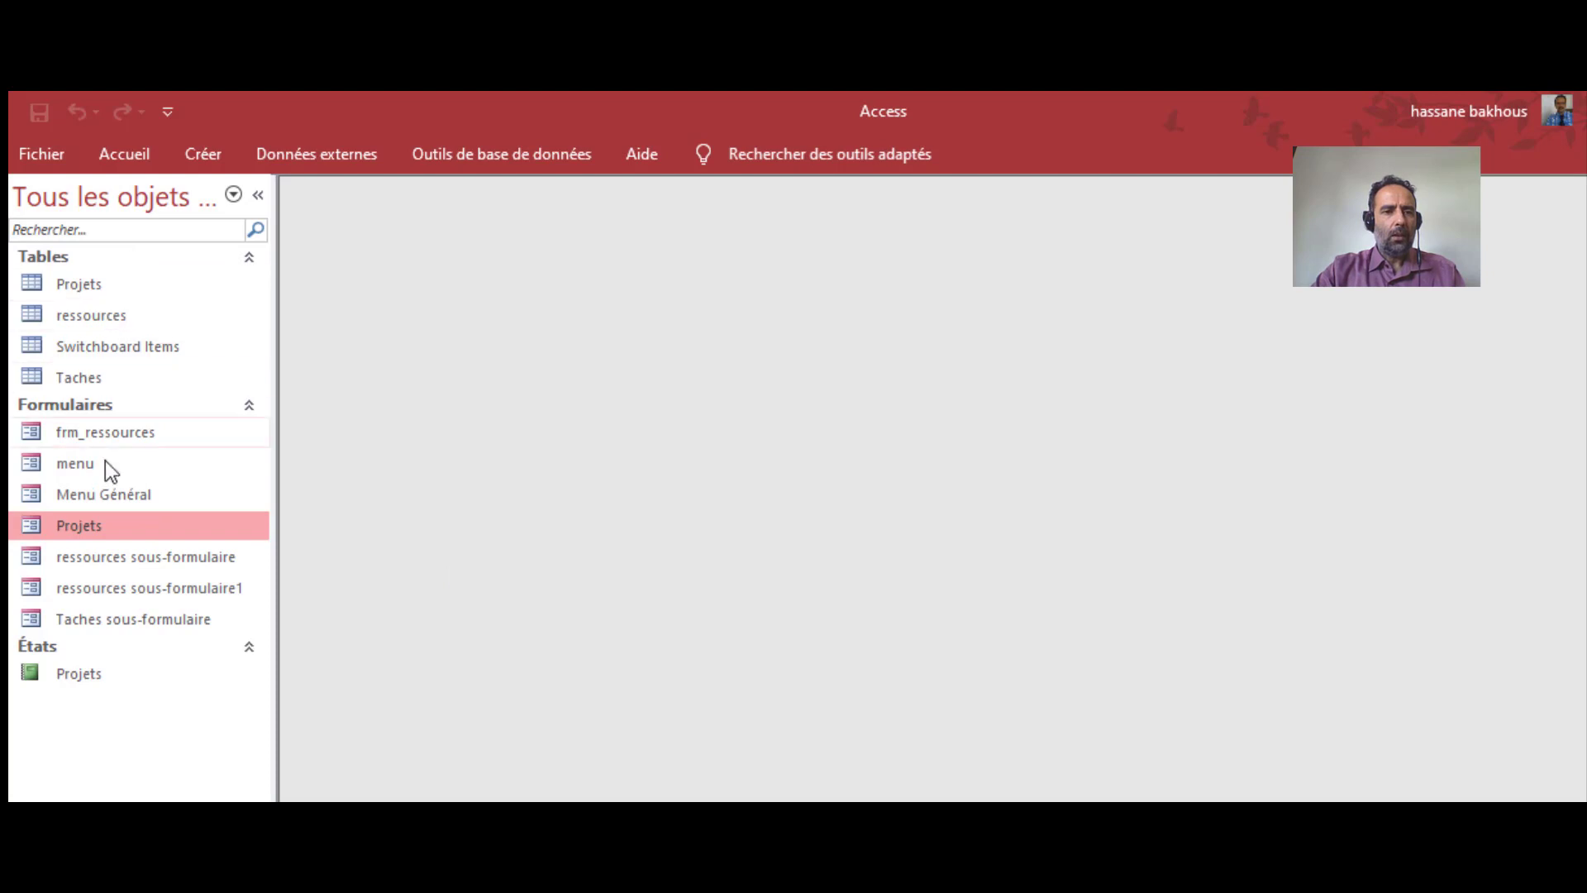
Show the Projets form has no design view and creation commands are unavailable, then close the database
right_click(43, 528)
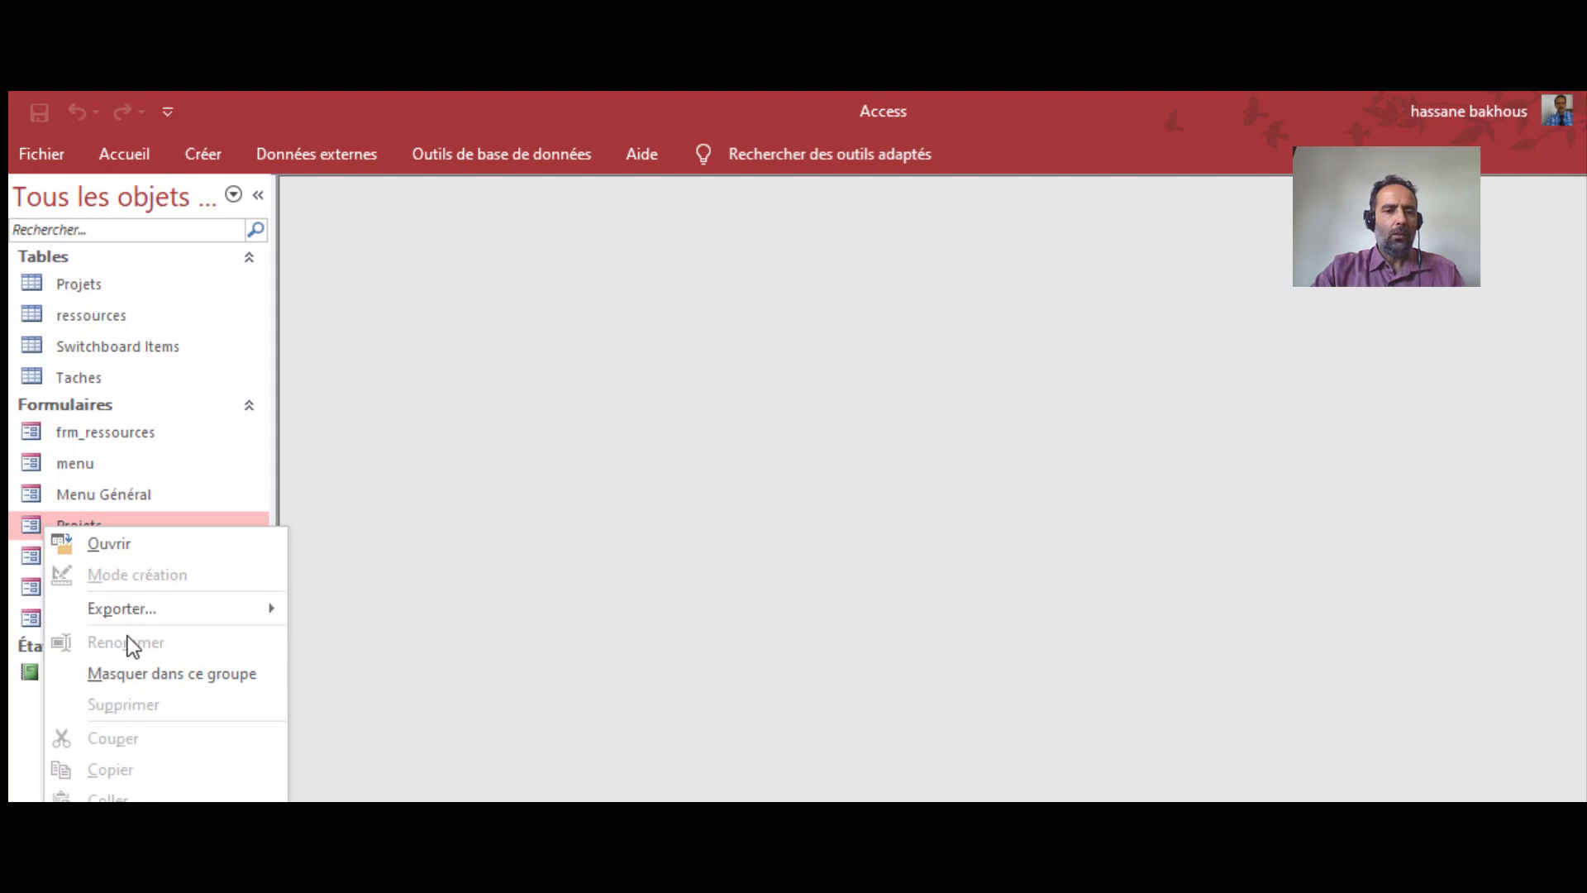
left_click(49, 461)
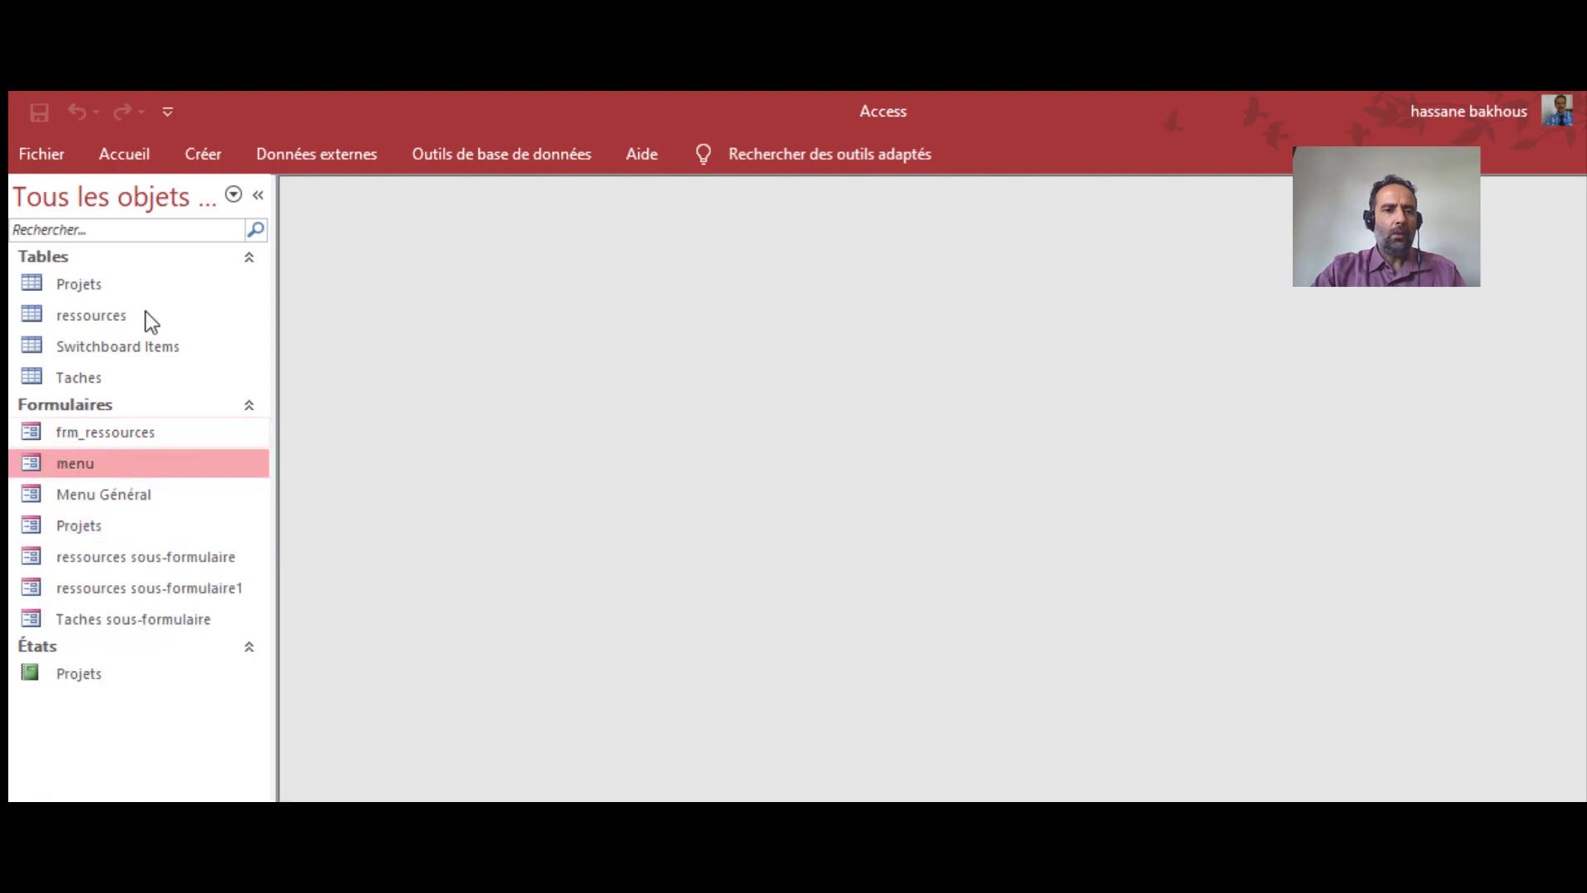
left_click(214, 150)
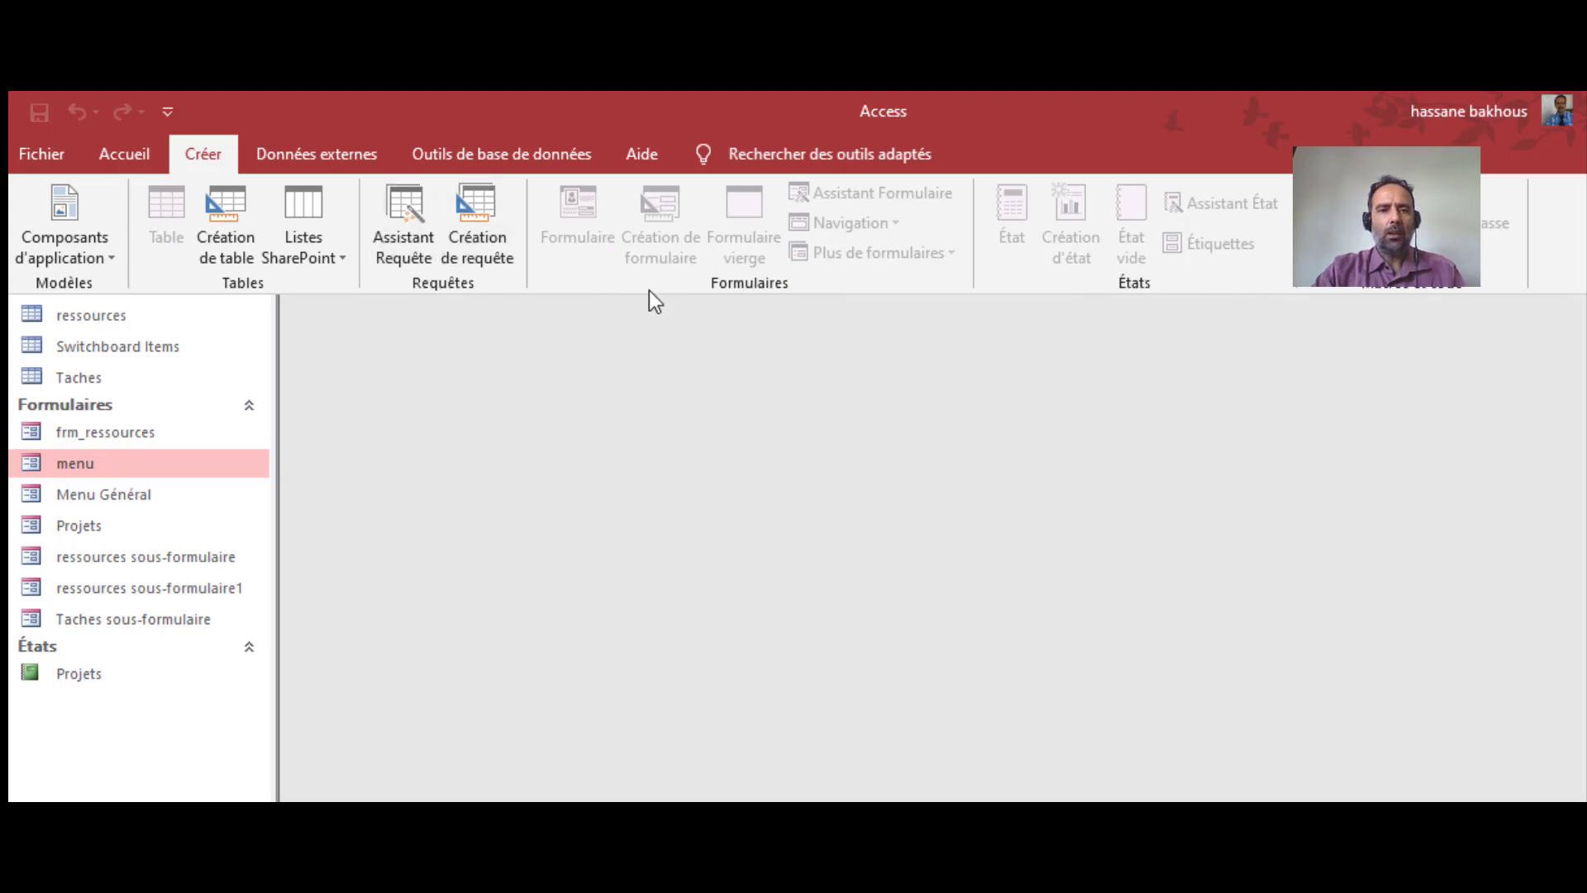
right_click(68, 526)
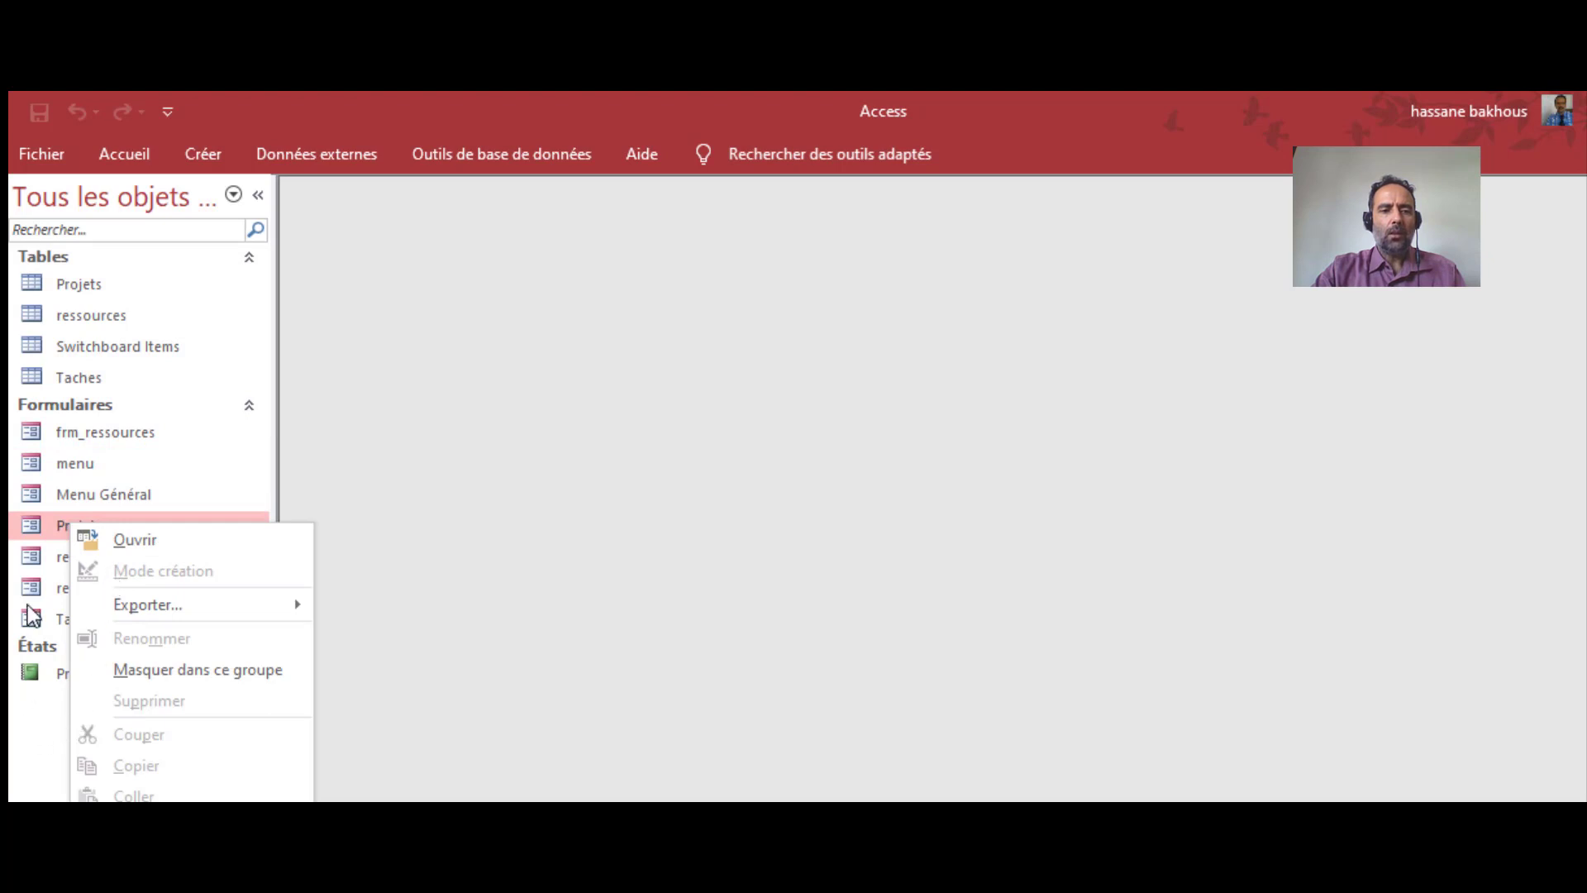
left_click(47, 463)
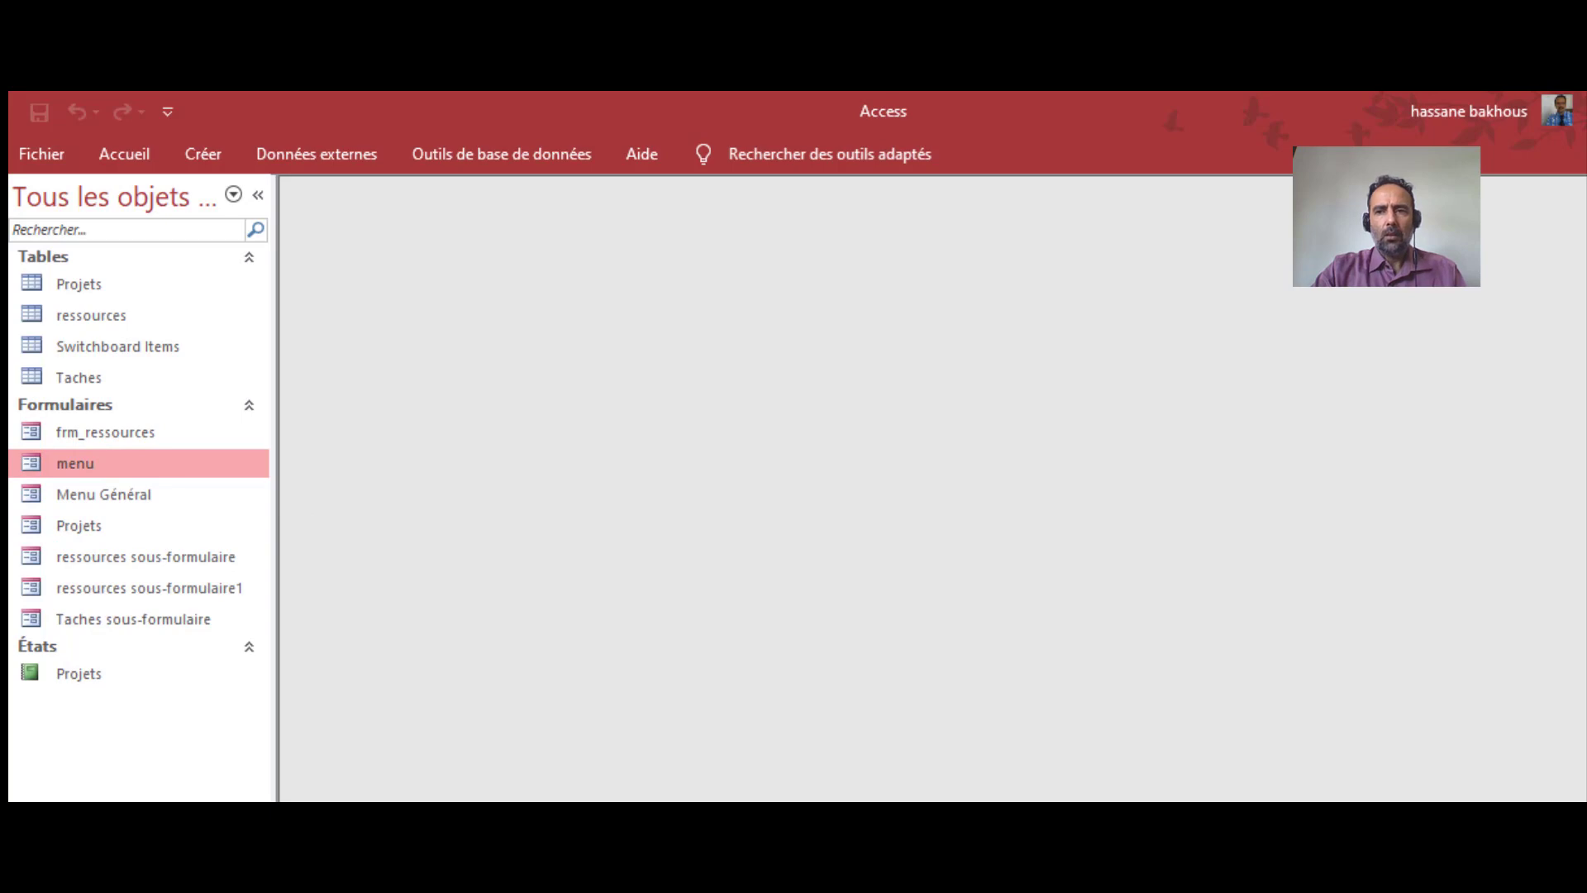
key("alt+F4")
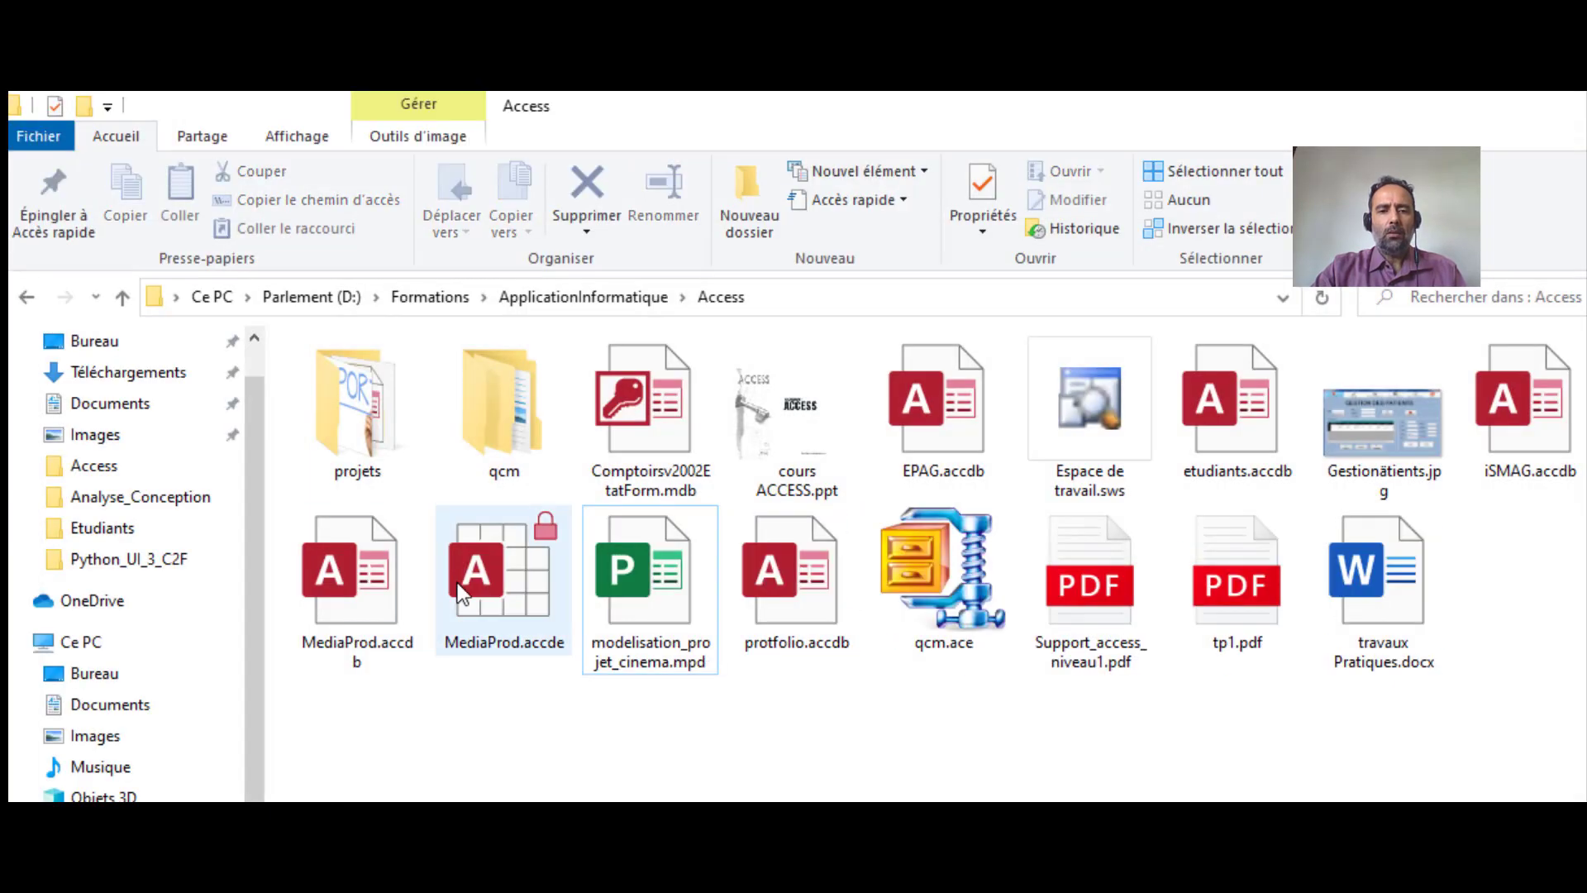
Reopen MediaProd.accde with its password, accepting the security warning
left_click(516, 558)
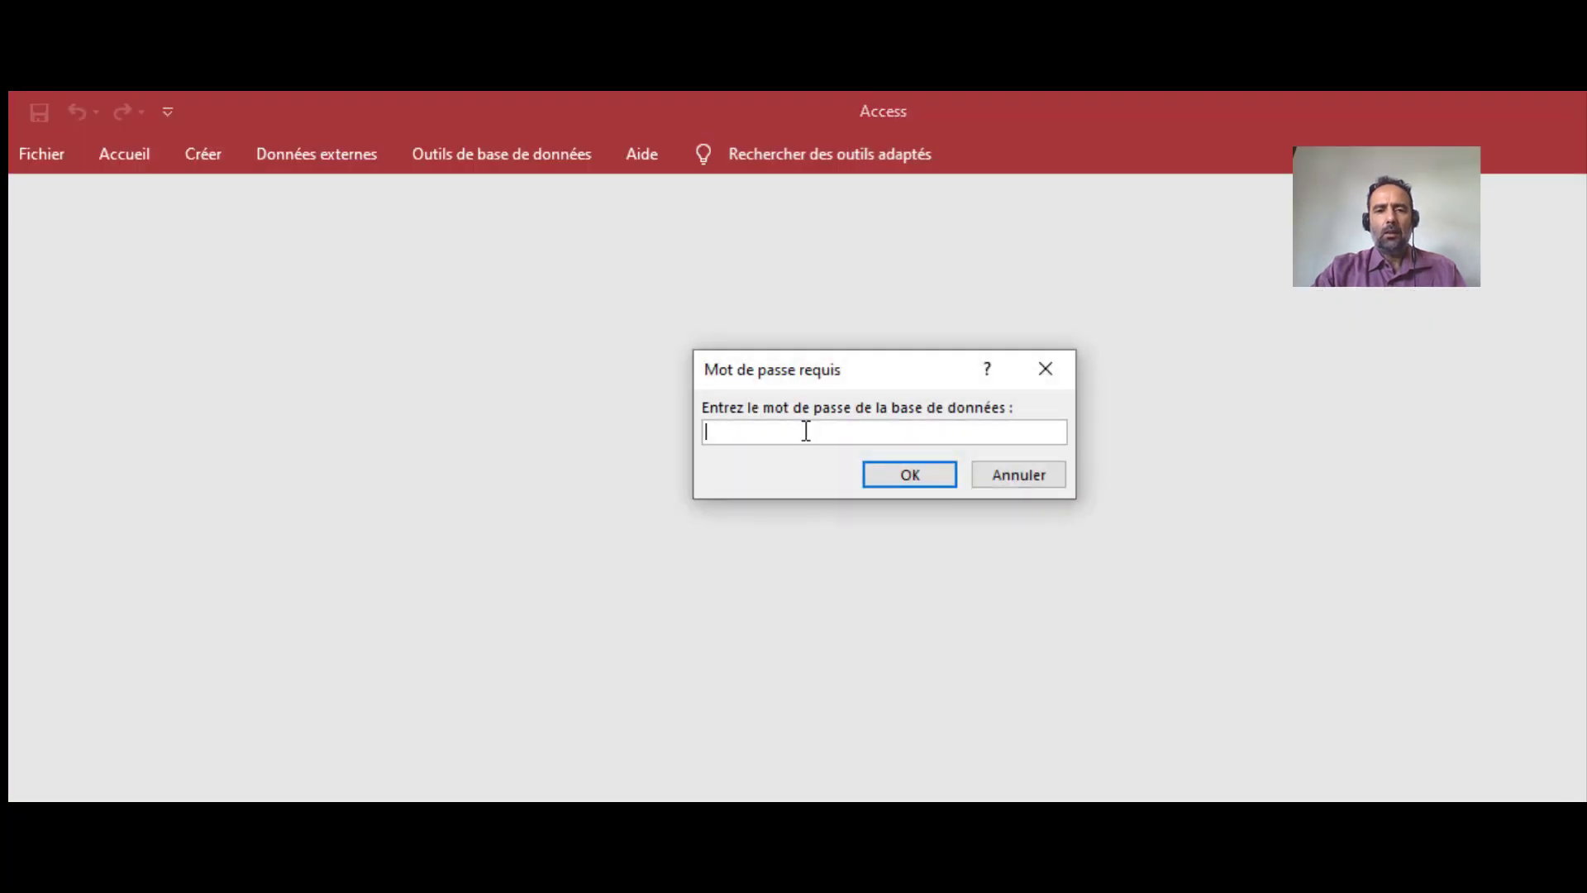
type("*****")
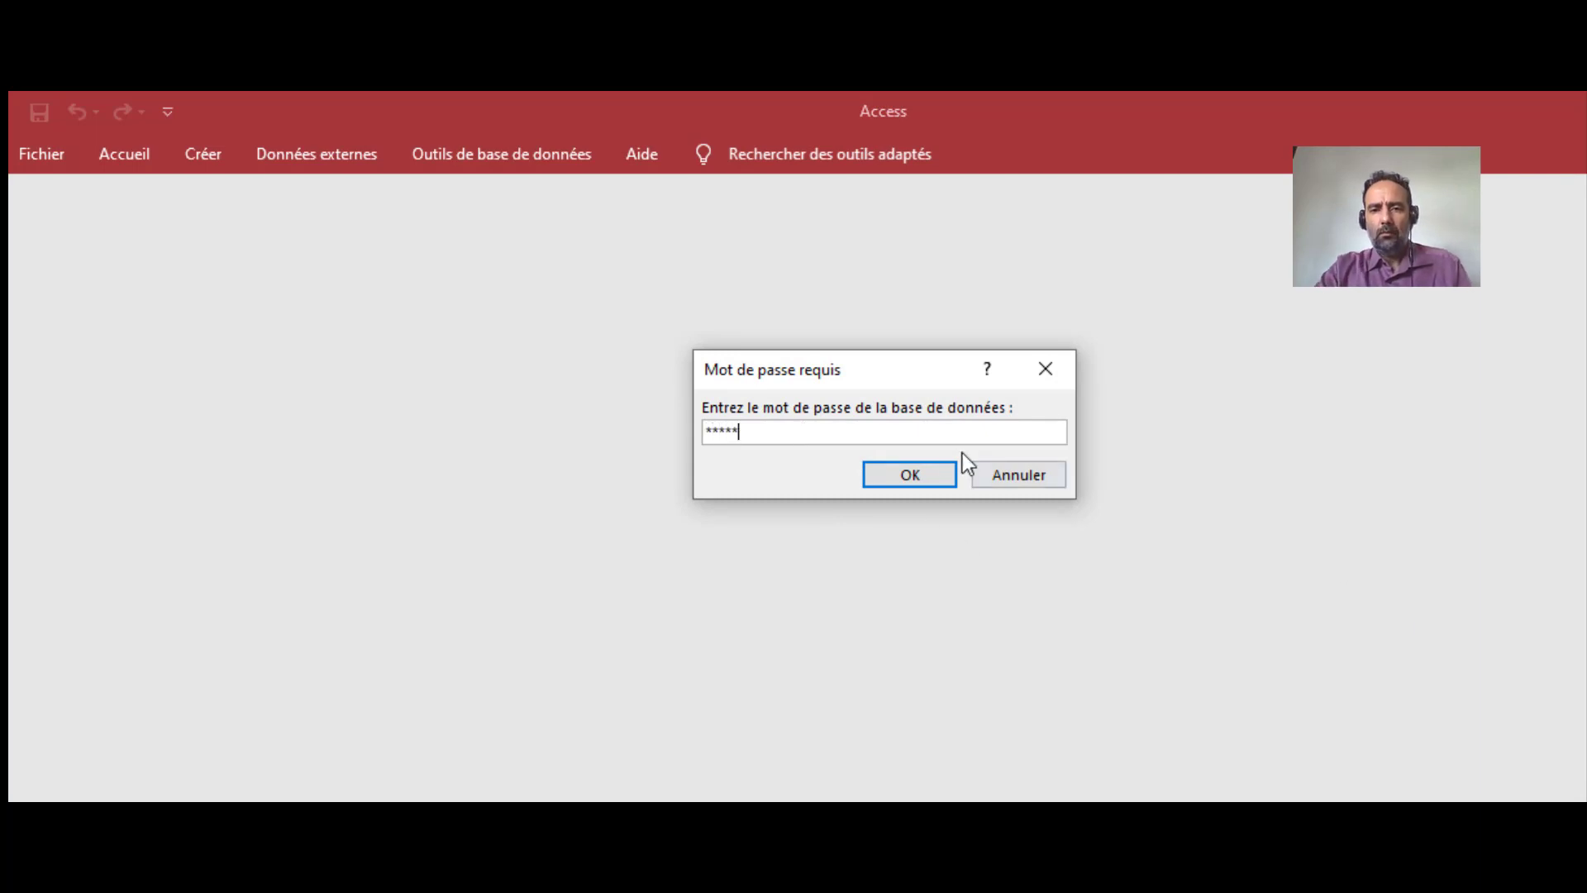
left_click(910, 478)
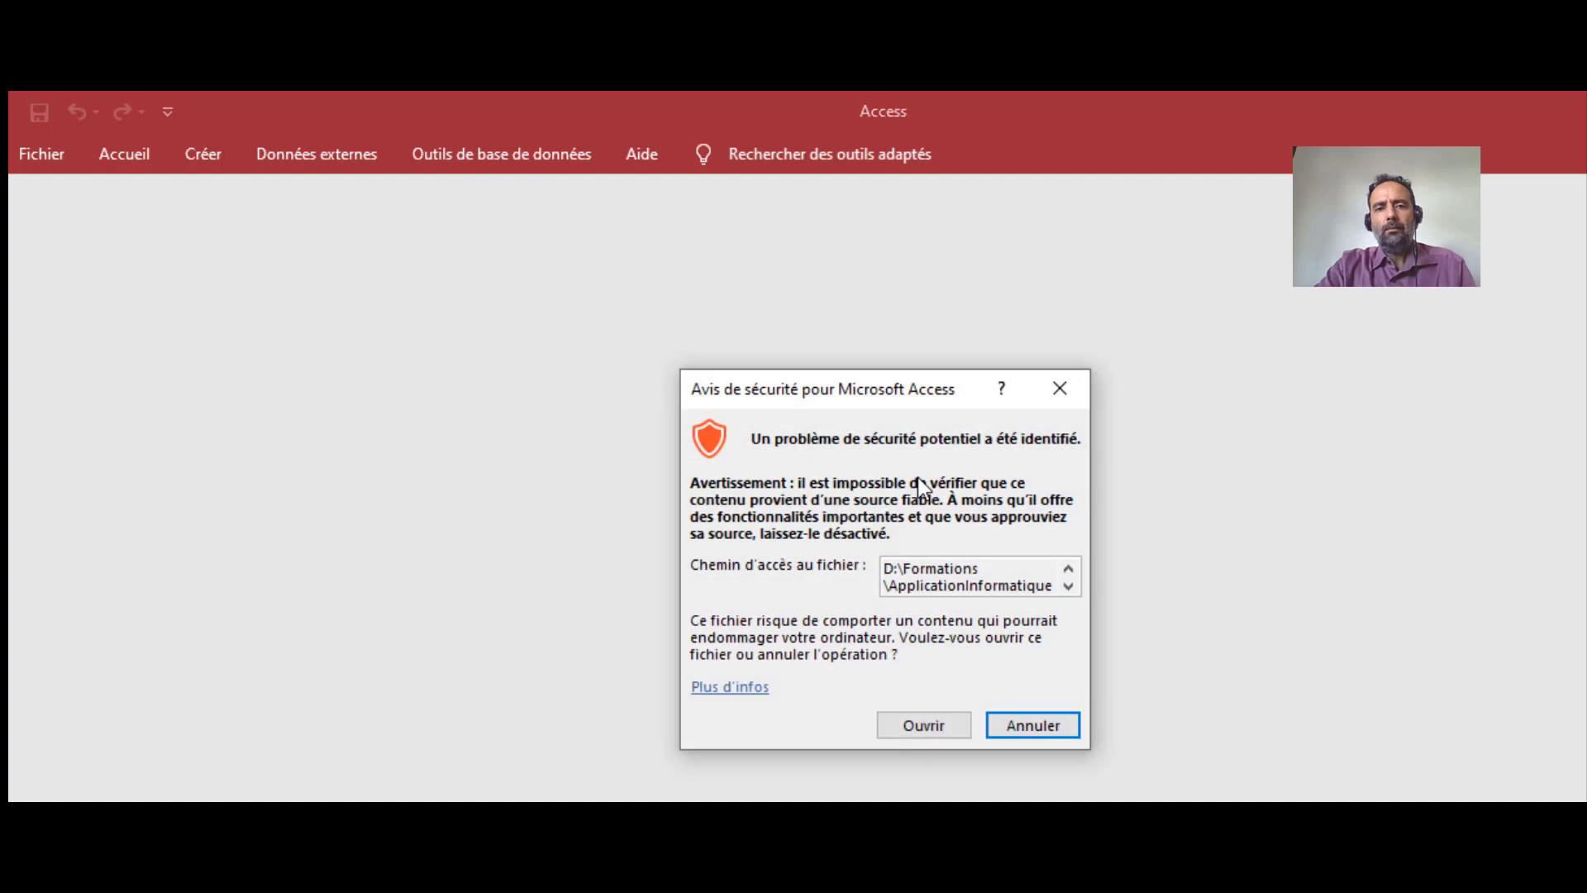
left_click(949, 739)
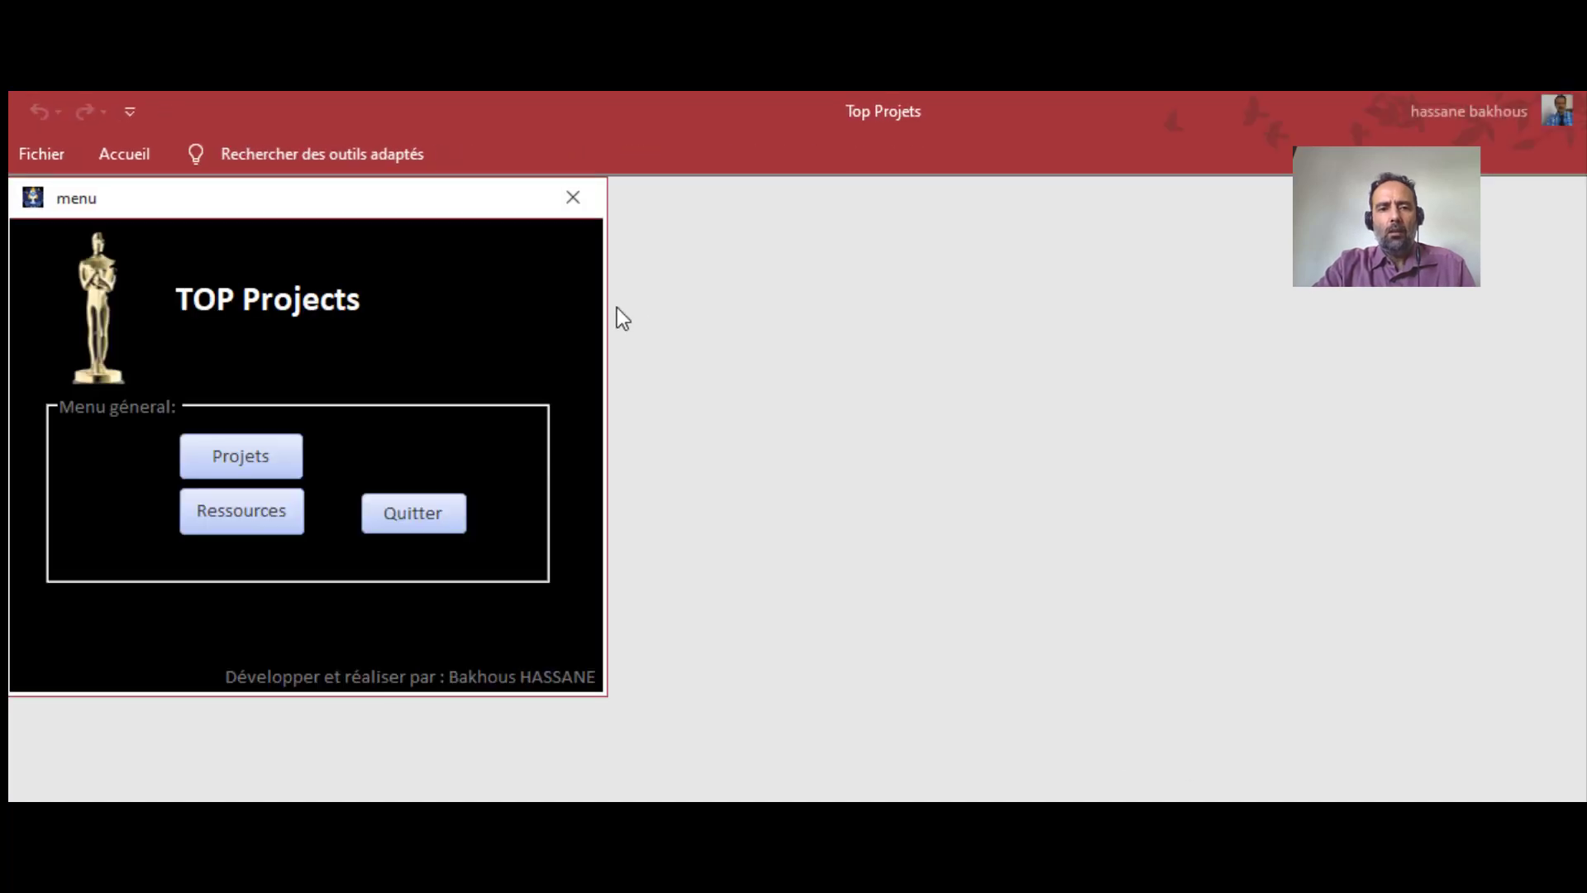
left_click_drag(355, 201, 731, 221)
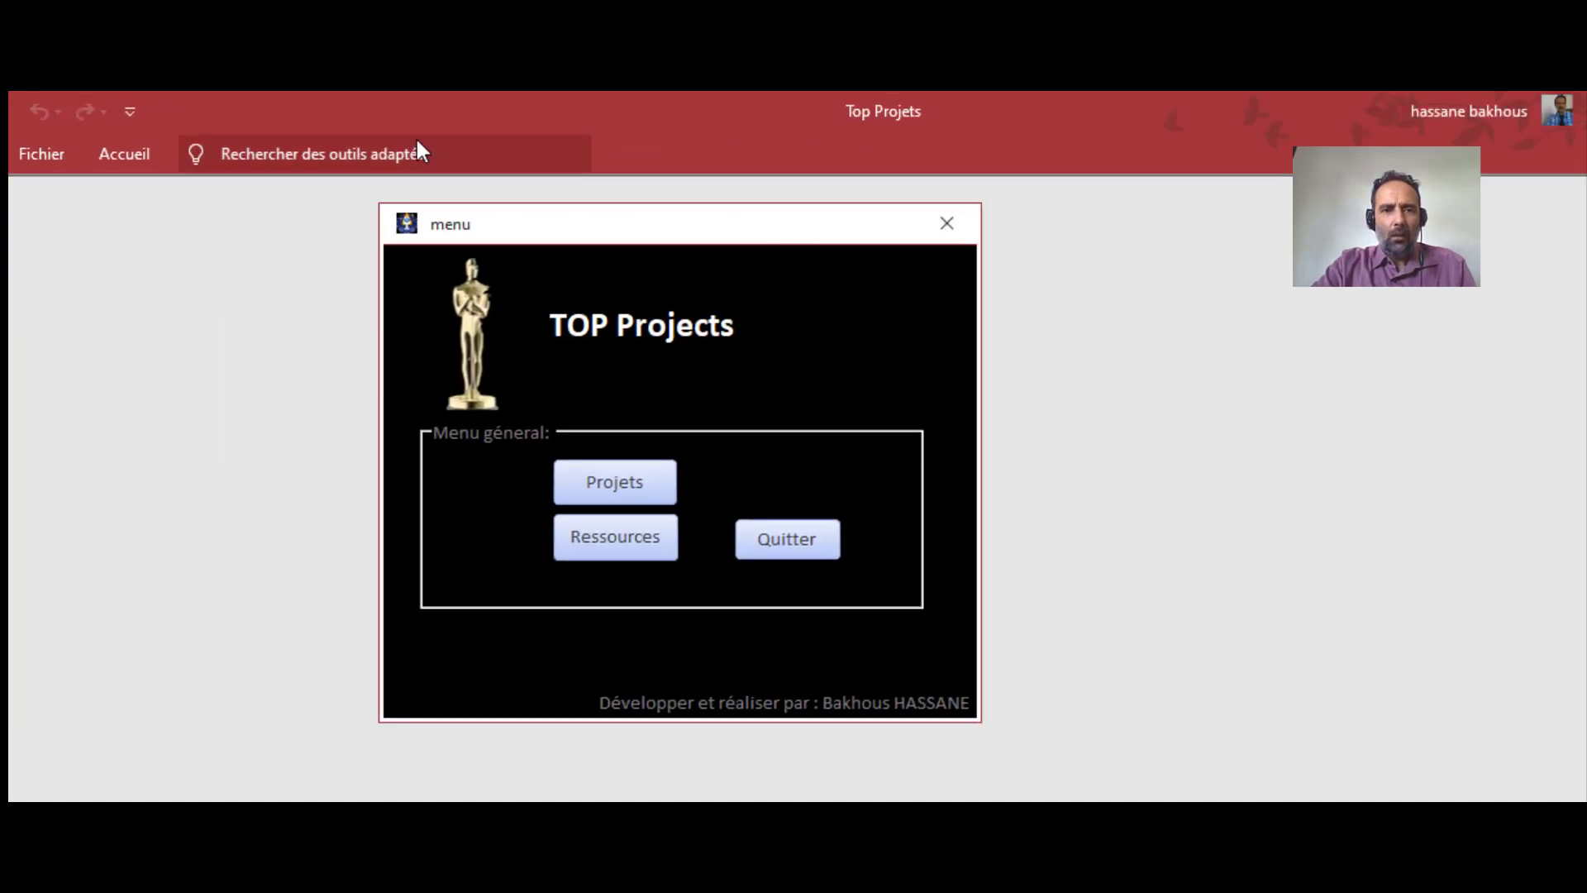
left_click(59, 155)
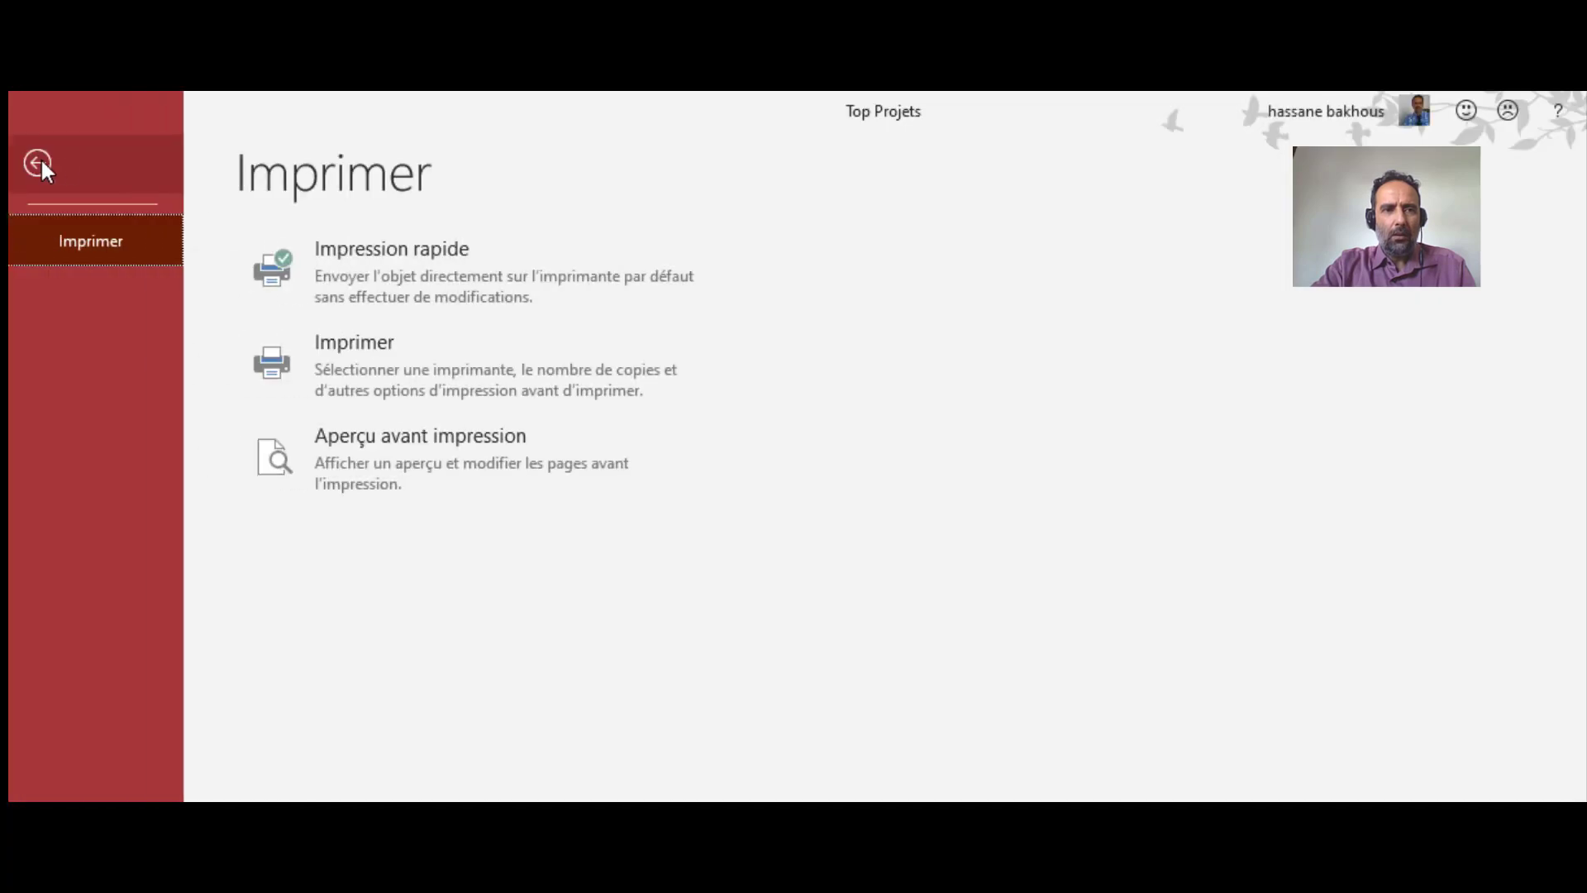
left_click(37, 163)
left_click(125, 155)
left_click(127, 157)
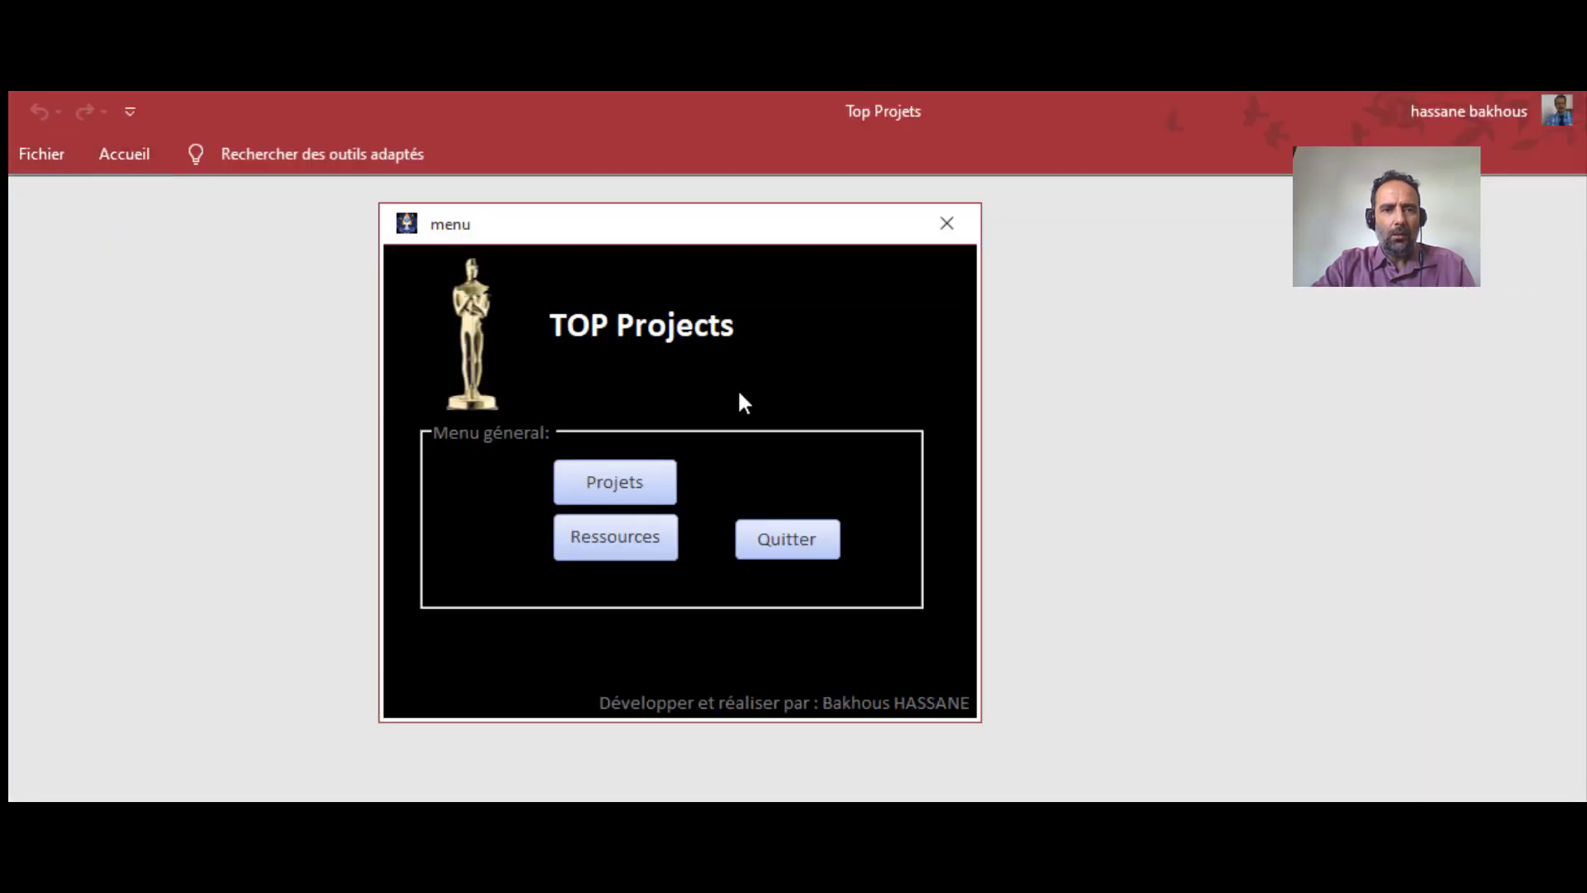
left_click(615, 483)
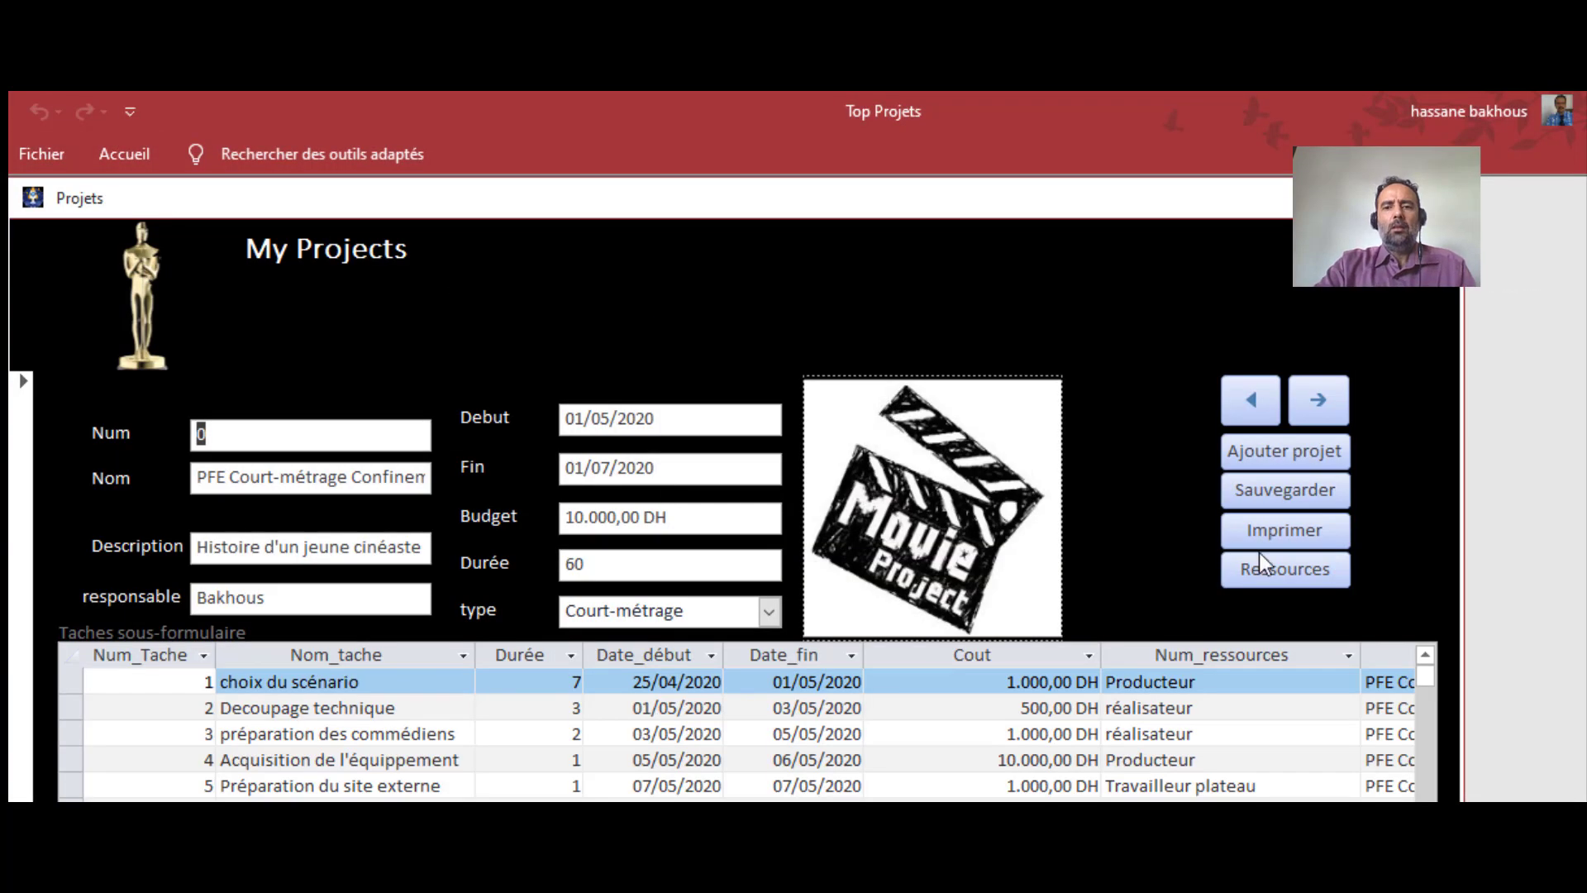
left_click(1319, 399)
left_click(1321, 397)
left_click(1244, 399)
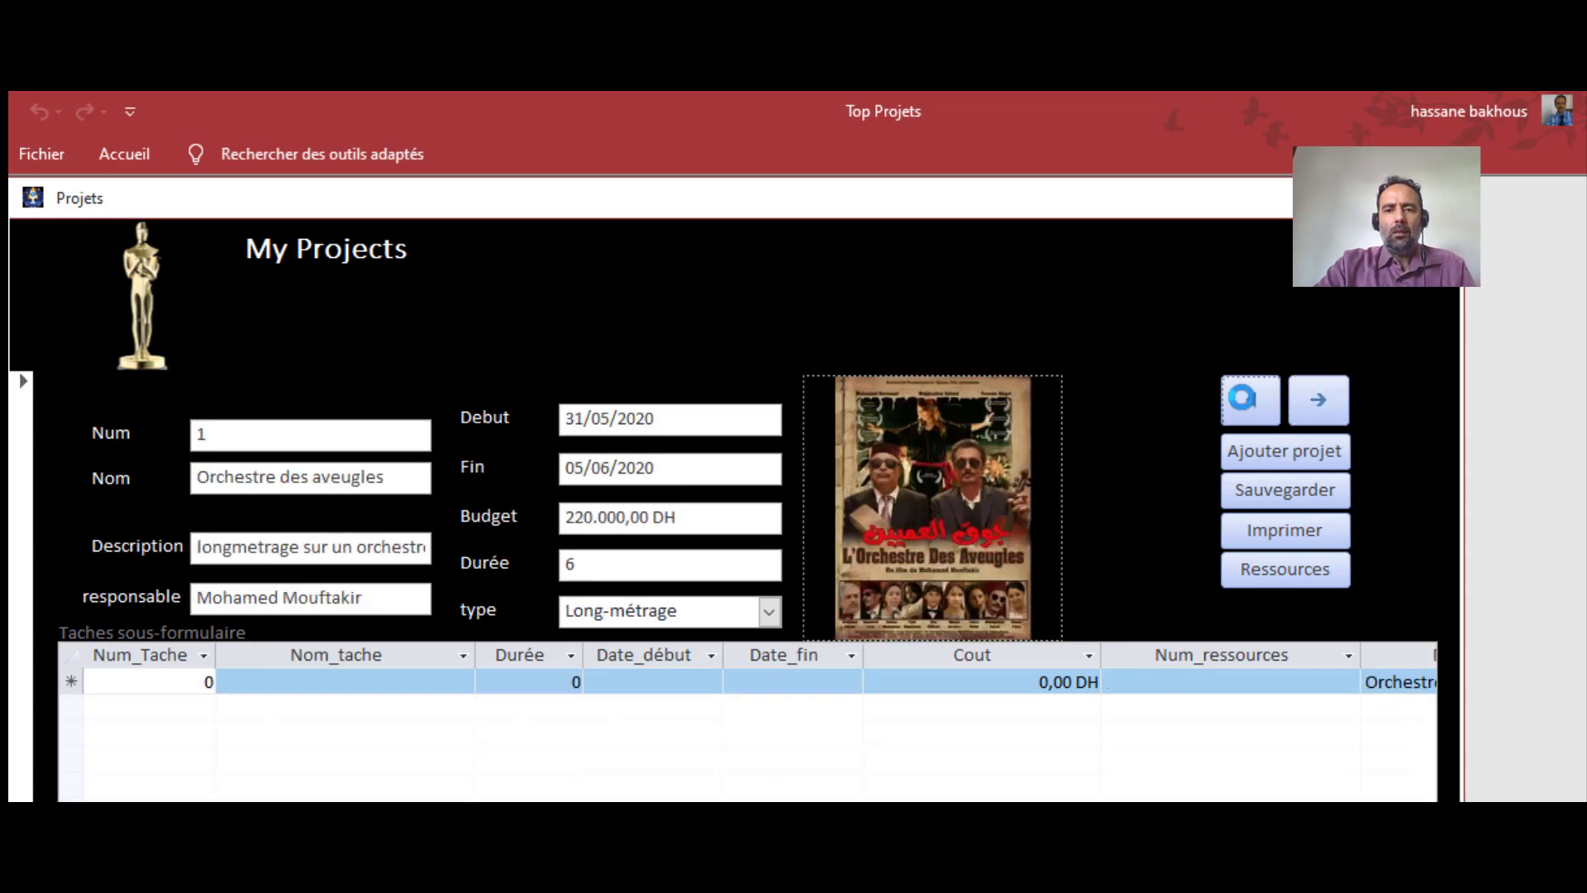
left_click(1244, 399)
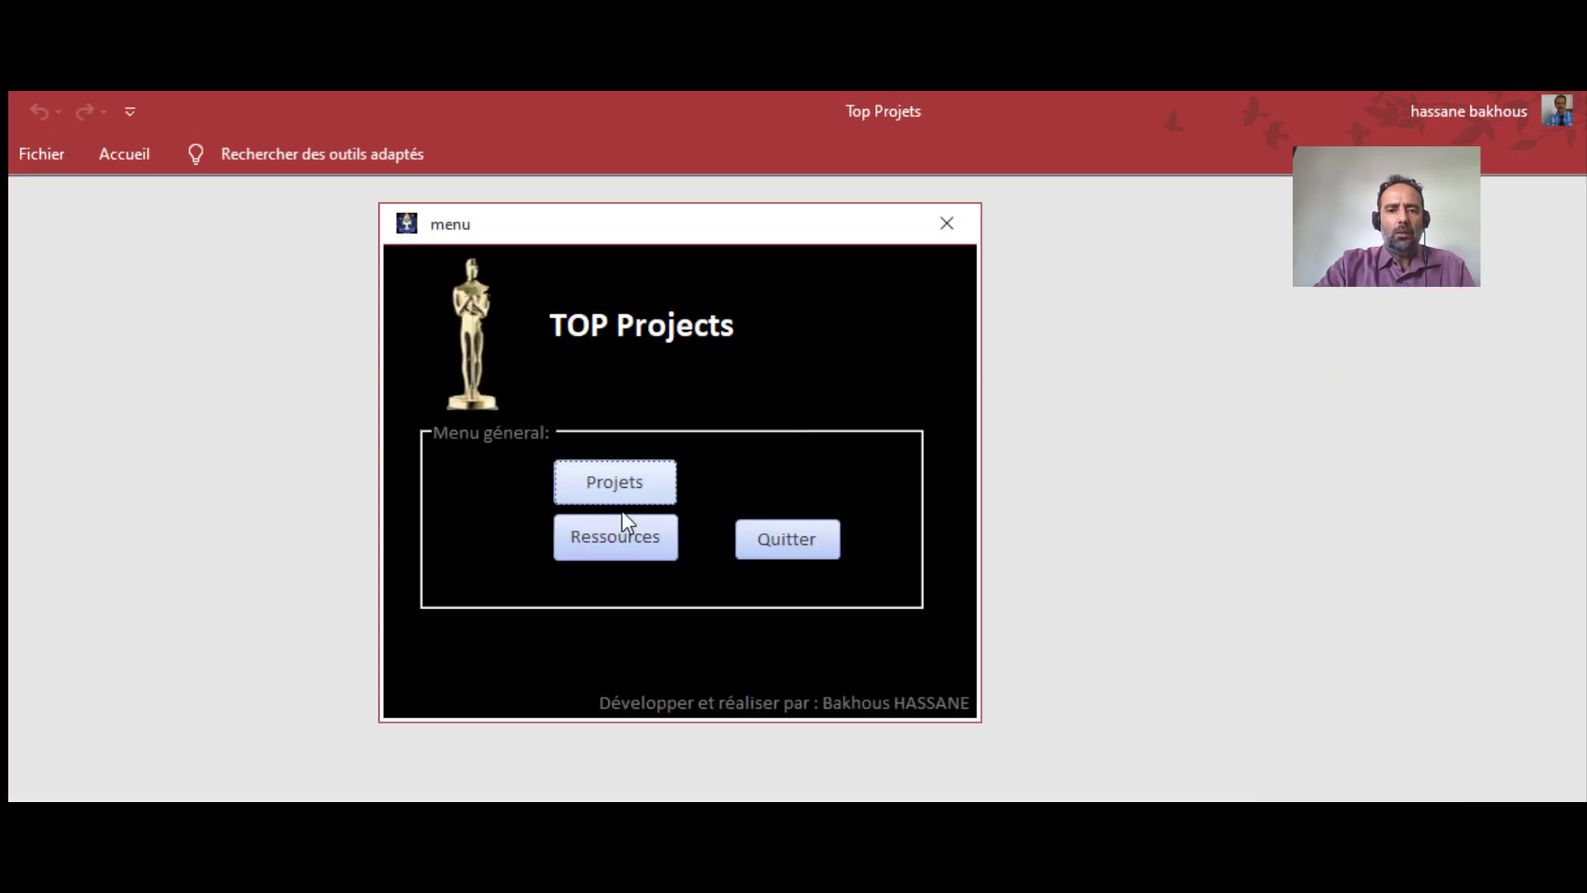
left_click(613, 533)
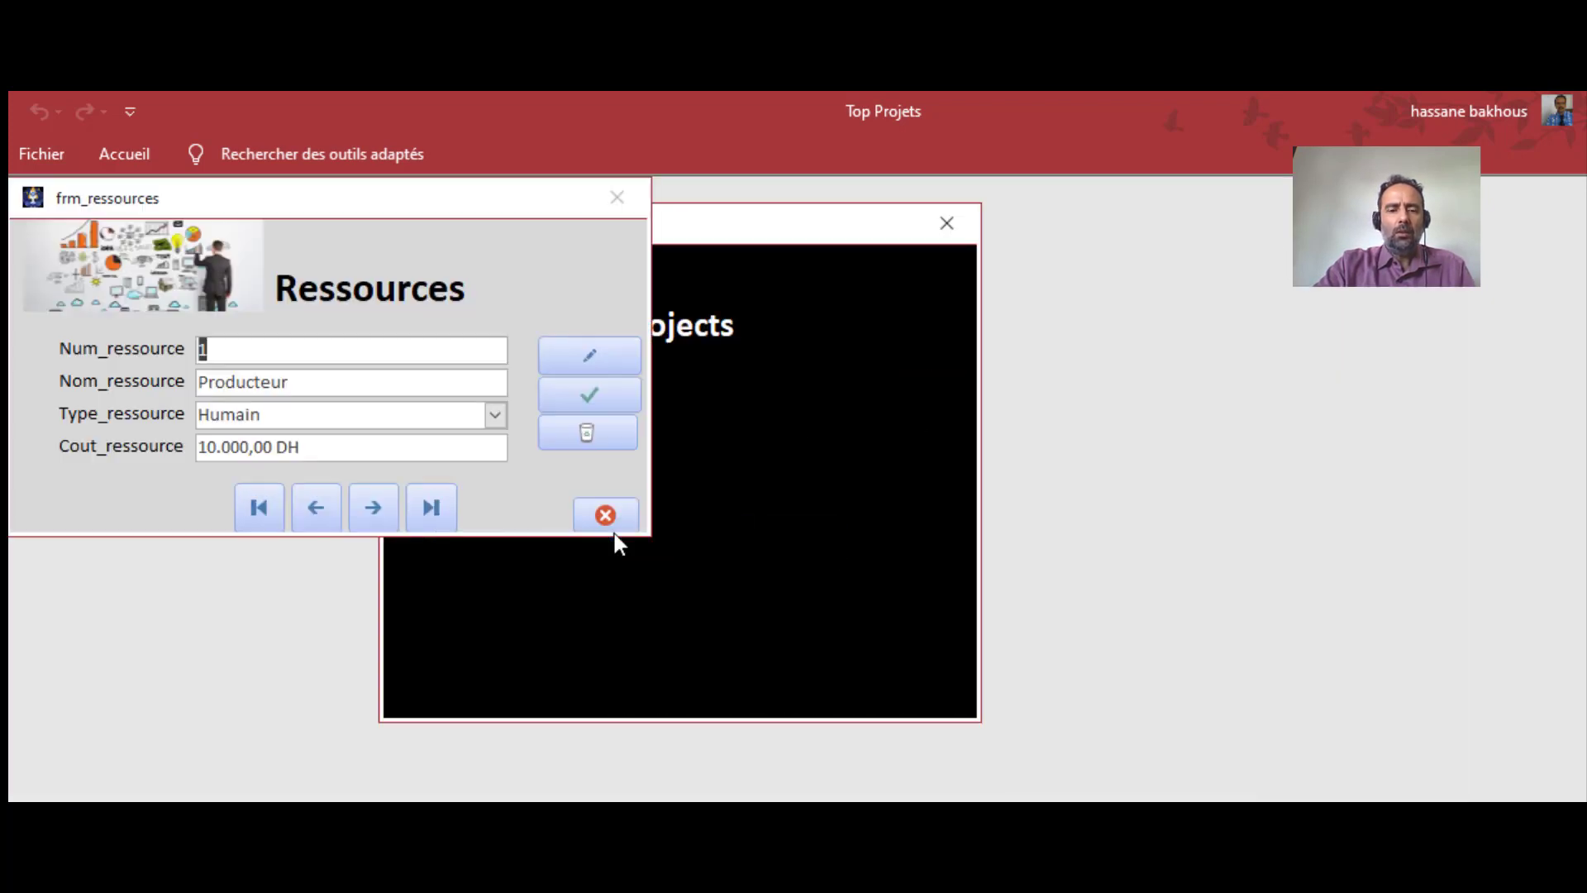
left_click(369, 507)
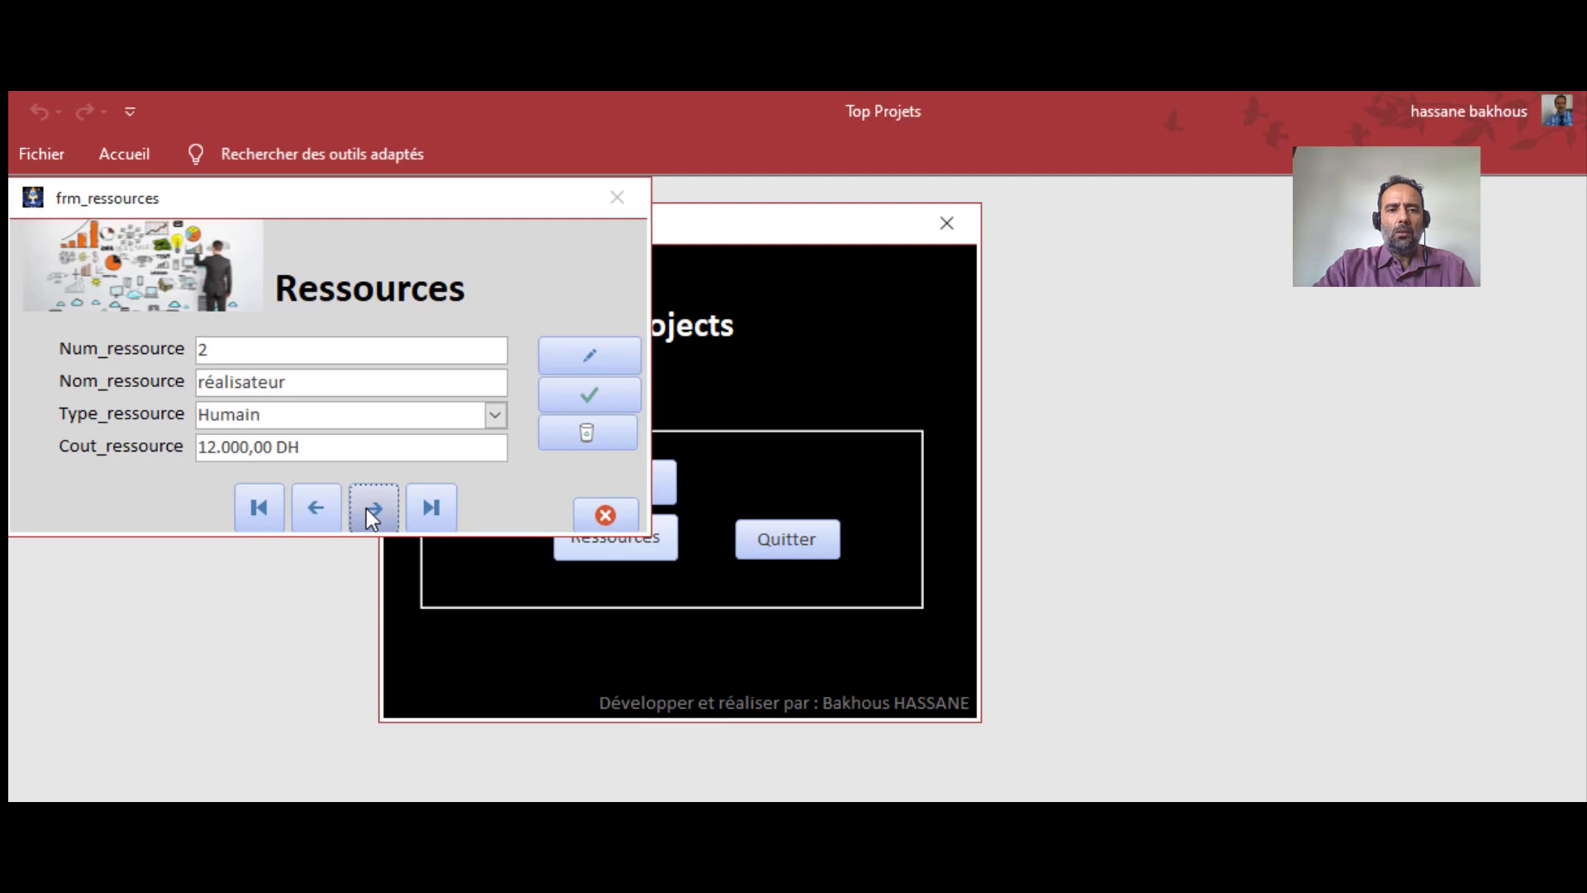
left_click(319, 508)
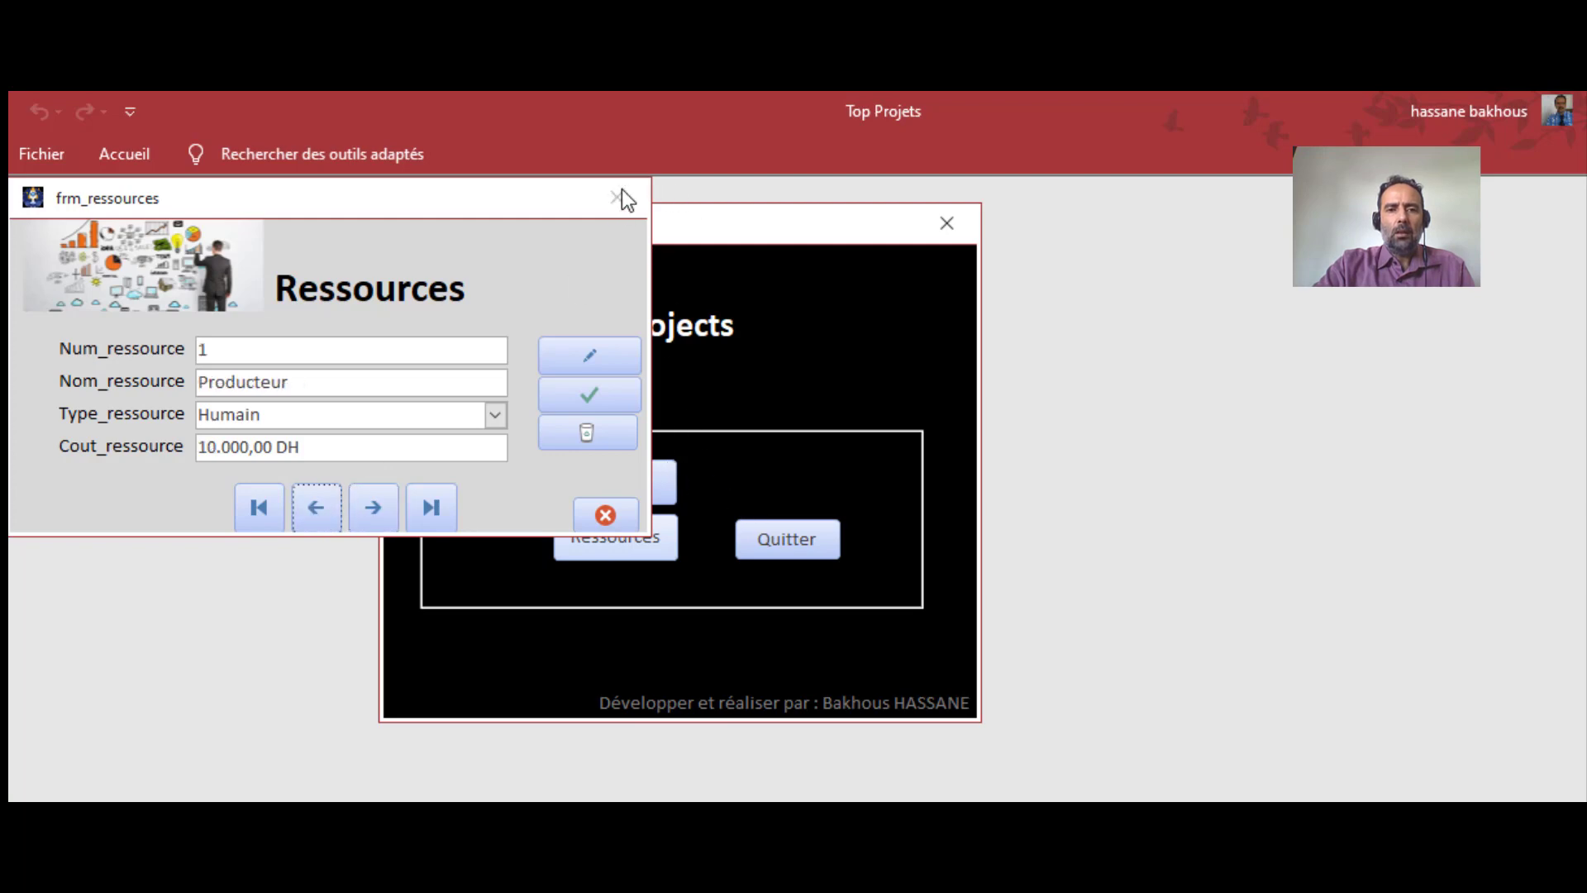
left_click(605, 515)
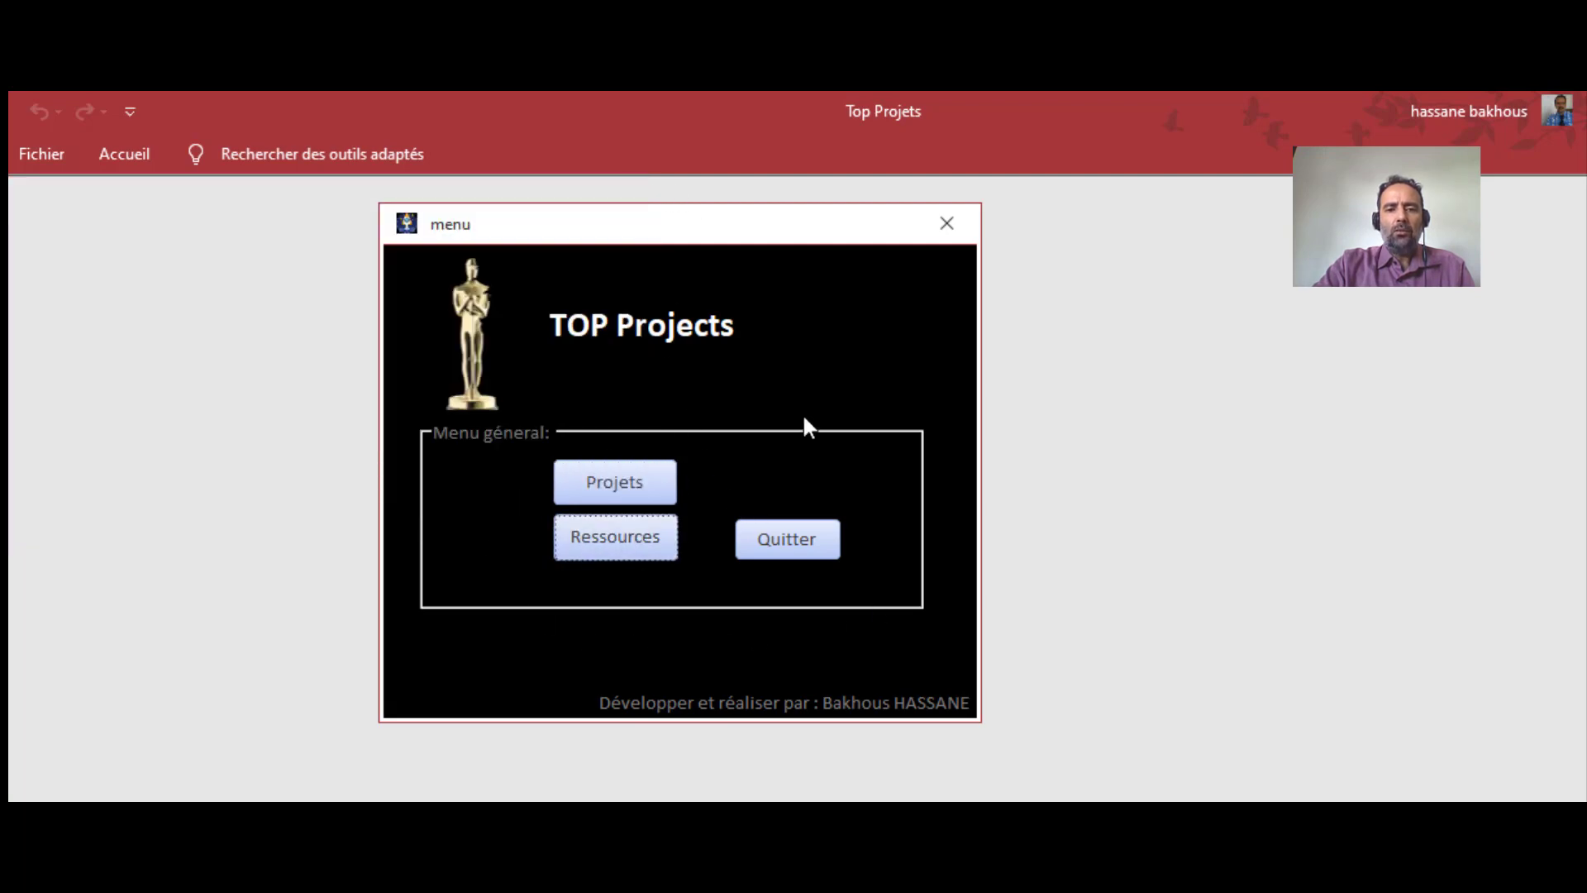
left_click_drag(699, 225, 556, 235)
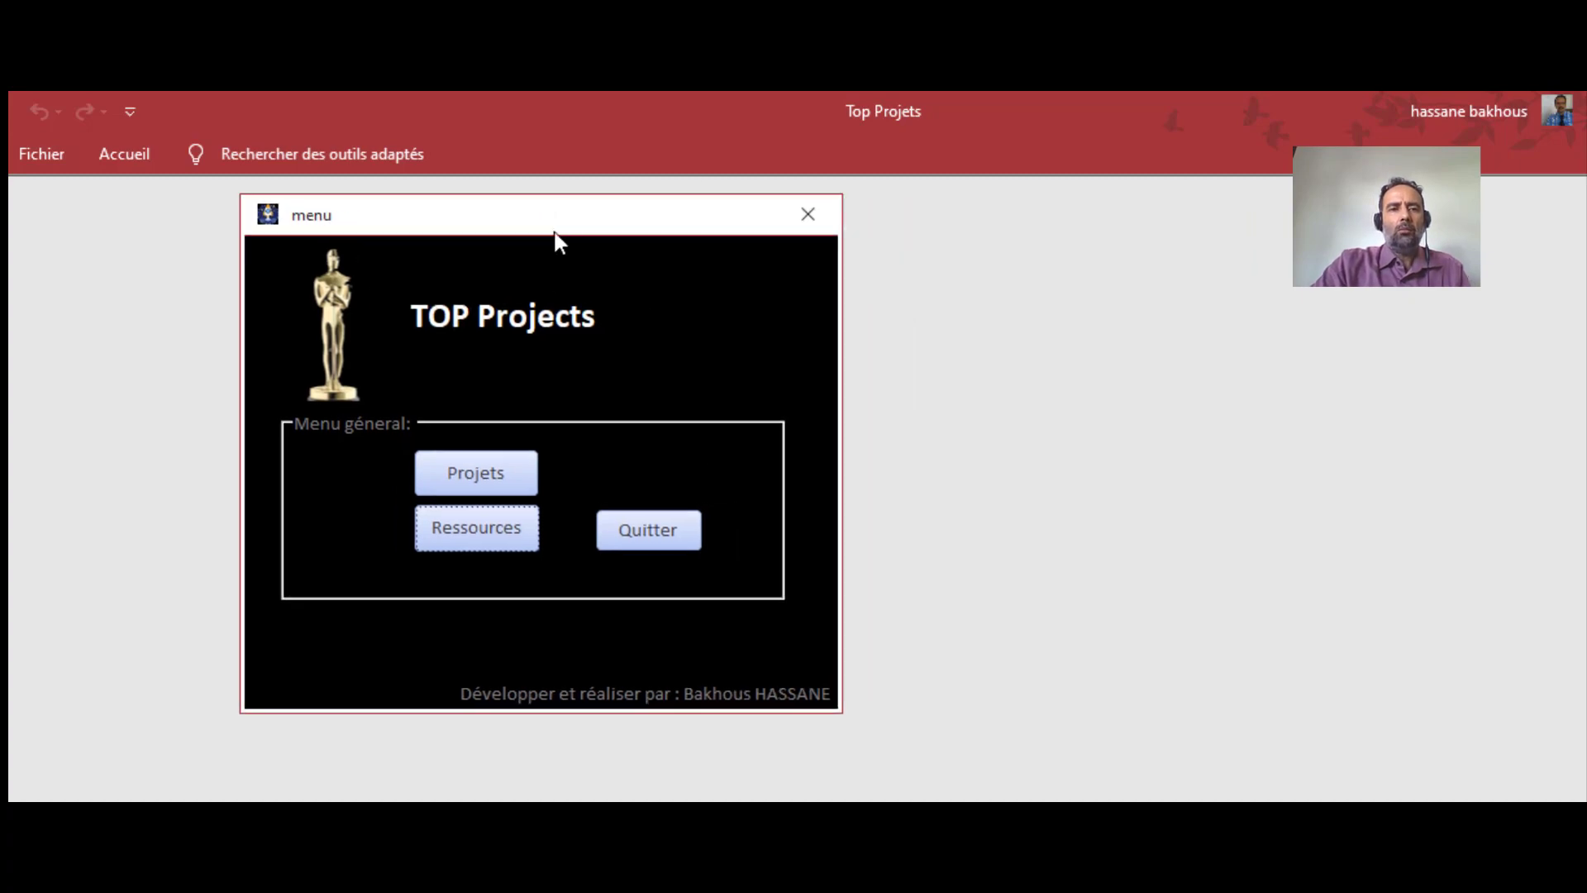